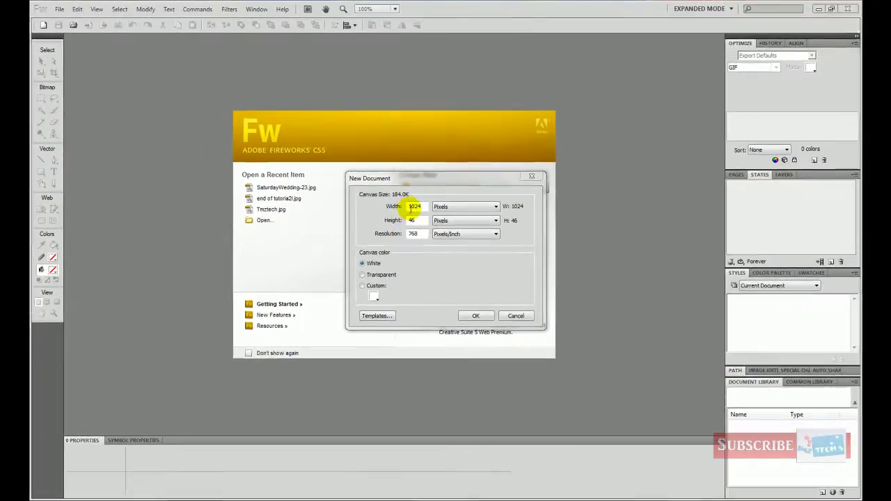
Create a new document 1024 by 768 pixels with a resolution of 72 pixels/inch and a white canvas.
{"action": "double_click", "coordinate": [453, 236]}
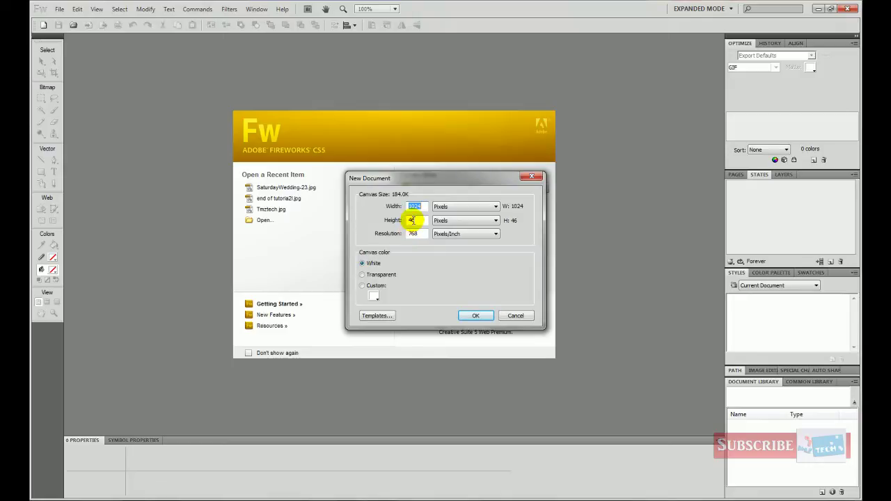
{"action": "left_click", "coordinate": [411, 220]}
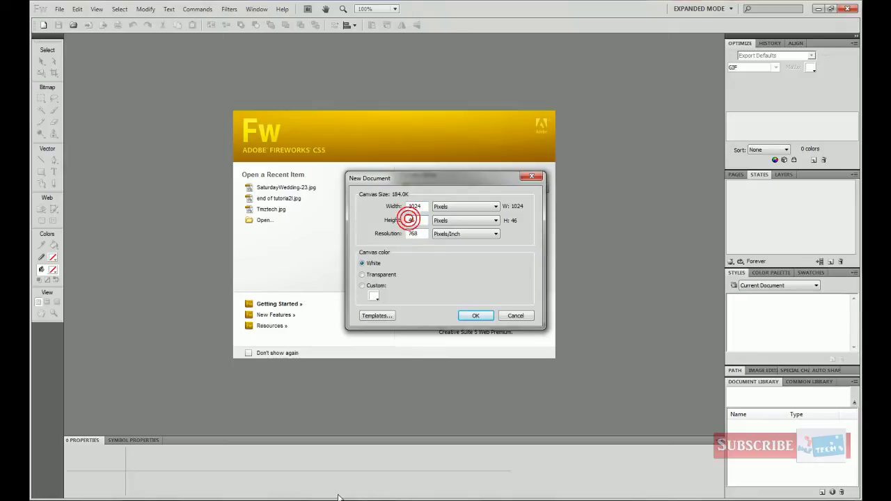
{"action": "type", "text": "768"}
{"action": "key", "text": "Tab"}
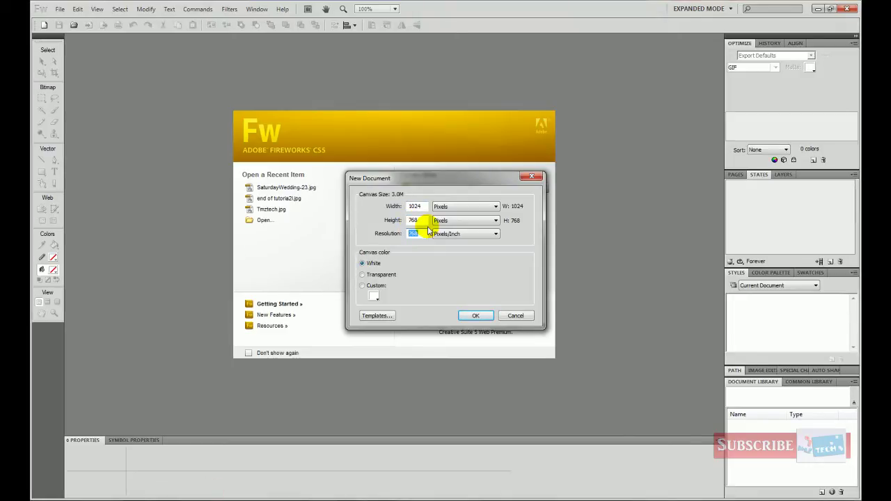
{"action": "type", "text": "72"}
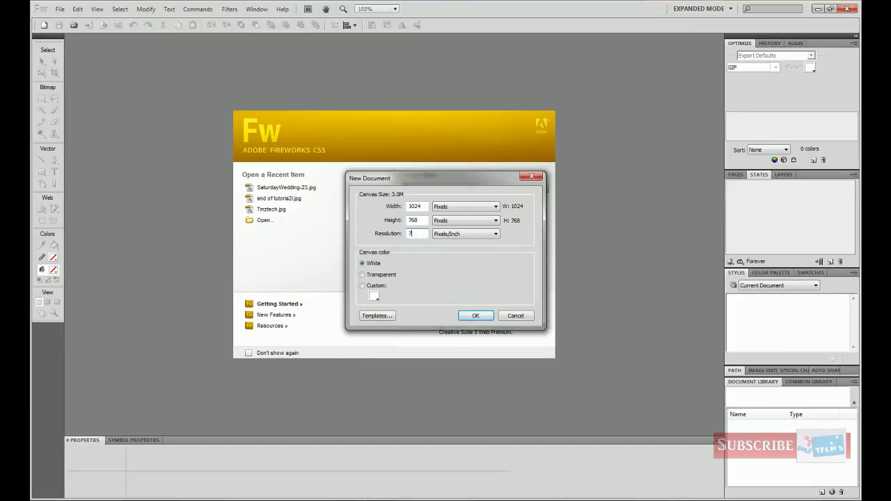
{"action": "left_click", "coordinate": [476, 316]}
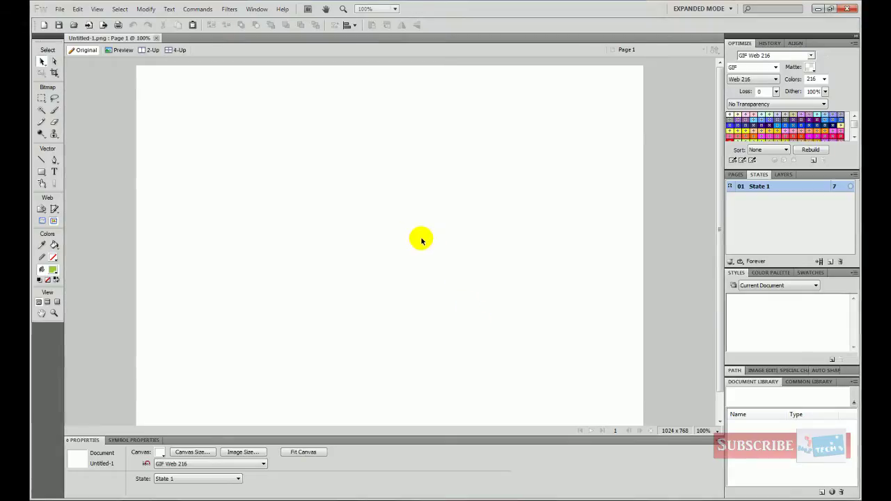
Draw a full-width header rectangle about 1029 by 205 px along the top edge of the canvas.
{"action": "left_click", "coordinate": [41, 175]}
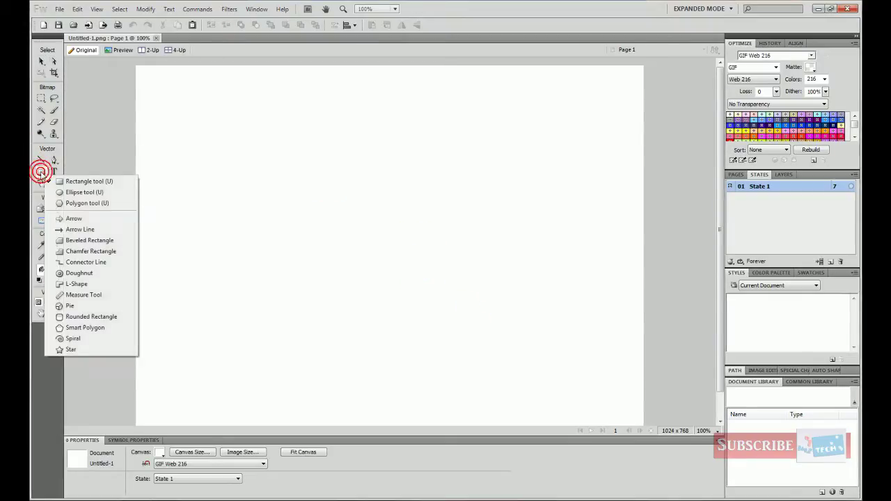
{"action": "left_click", "coordinate": [61, 182]}
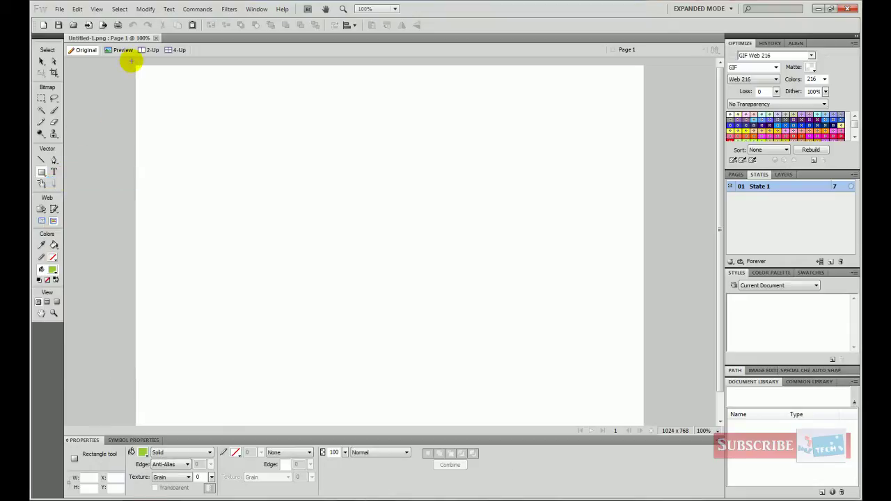
{"action": "left_click_drag", "start_coordinate": [134, 65], "coordinate": [643, 166]}
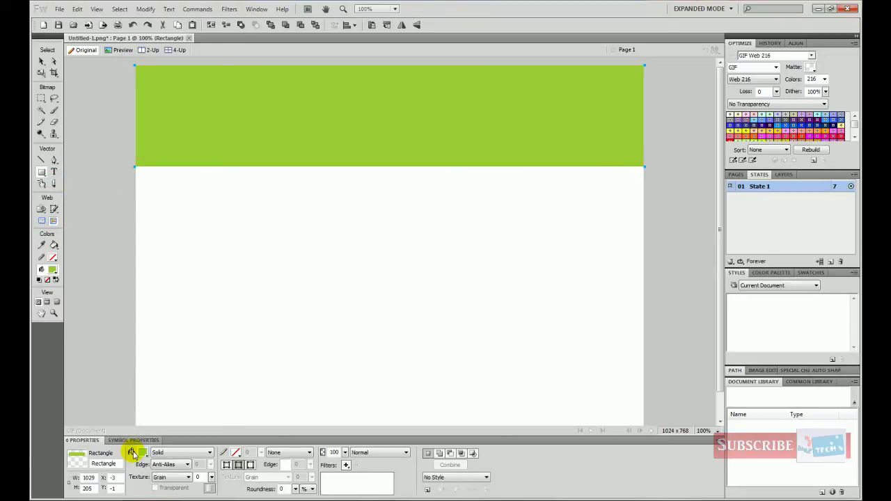
Change the header rectangle's fill to a radial gradient and make its centre colour dark yellow.
{"action": "left_click", "coordinate": [157, 453]}
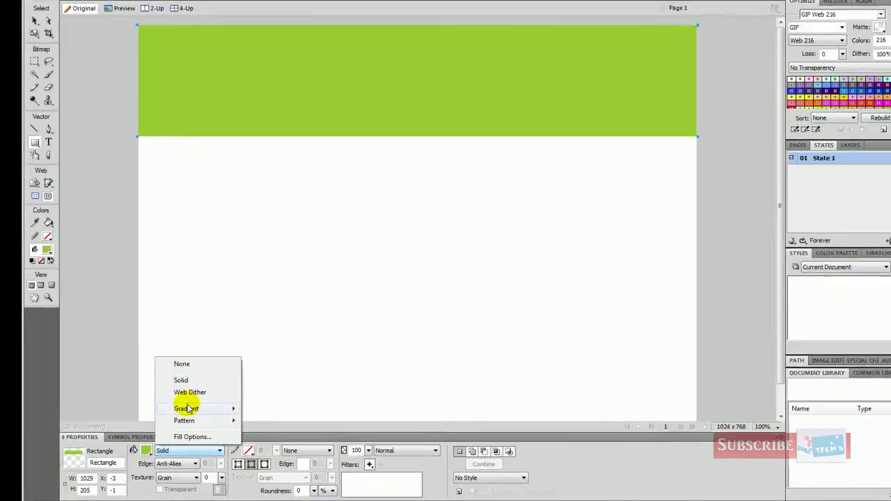
{"action": "mouse_move", "coordinate": [181, 414]}
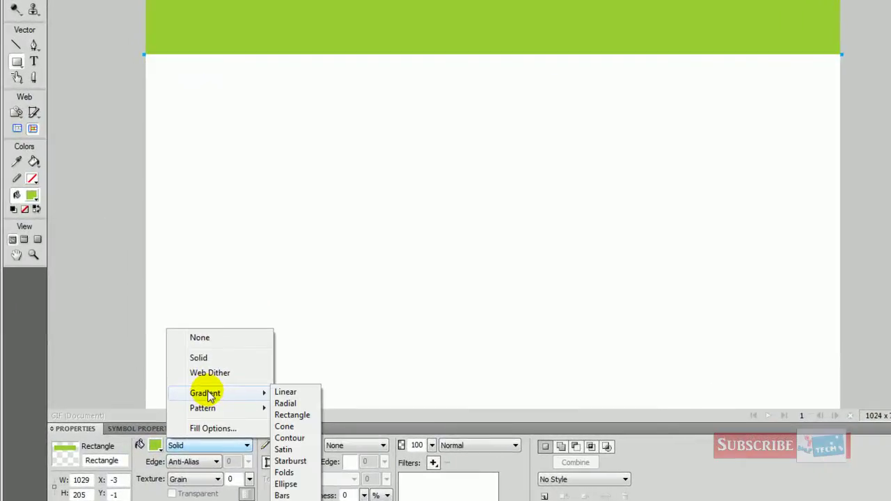
{"action": "left_click", "coordinate": [285, 403]}
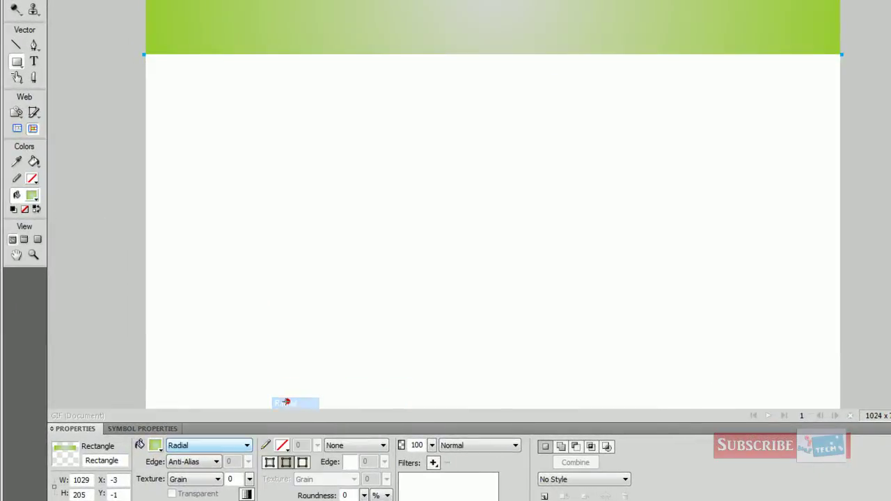
{"action": "left_click", "coordinate": [155, 445]}
{"action": "left_click", "coordinate": [162, 362]}
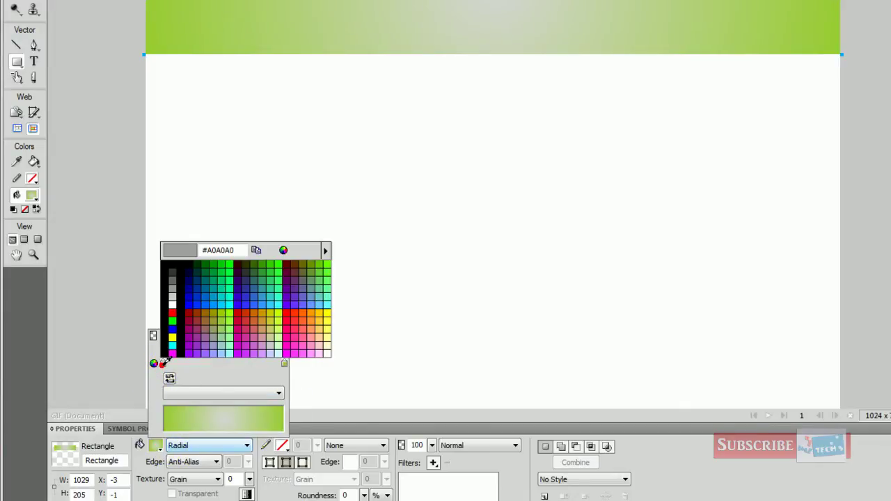
{"action": "left_click", "coordinate": [268, 307]}
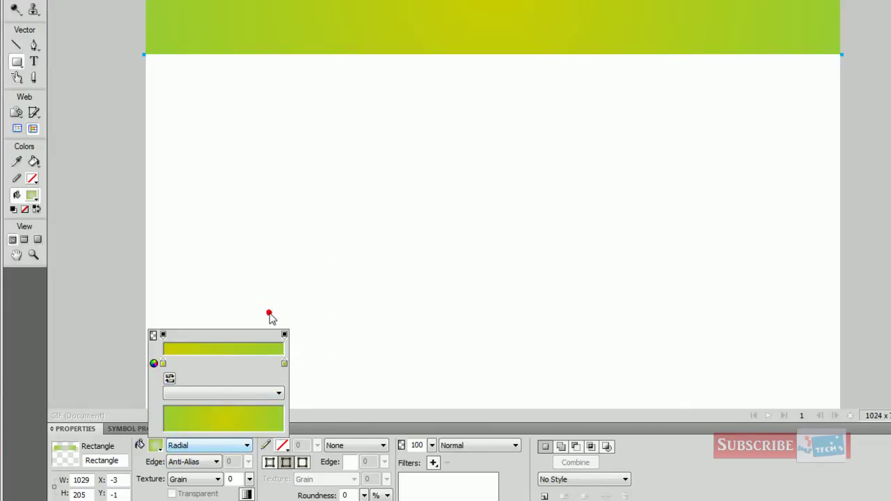
{"action": "double_click", "coordinate": [161, 364]}
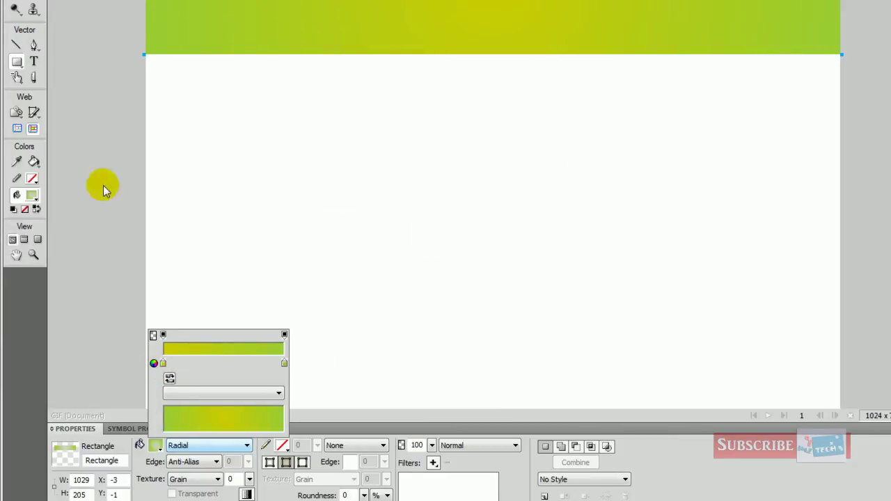
Apply the Piano Keys texture to the header rectangle's gradient fill.
{"action": "left_click", "coordinate": [200, 479]}
{"action": "left_click", "coordinate": [199, 479]}
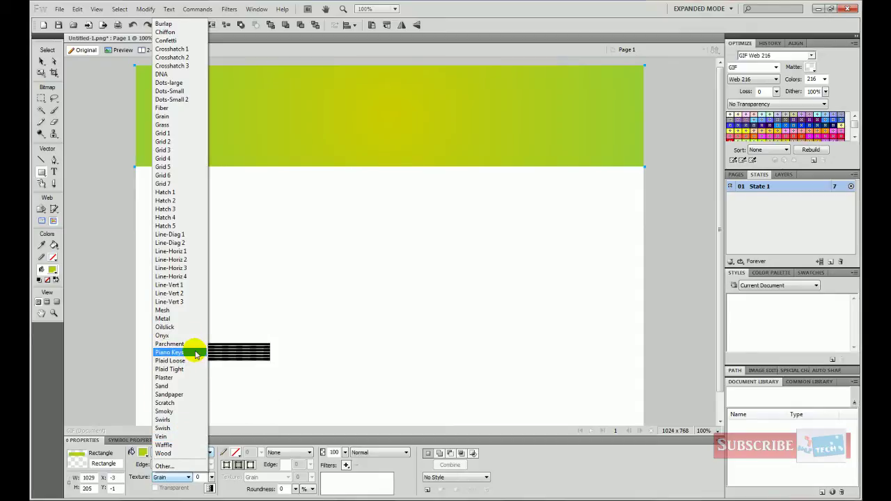
{"action": "left_click", "coordinate": [171, 352]}
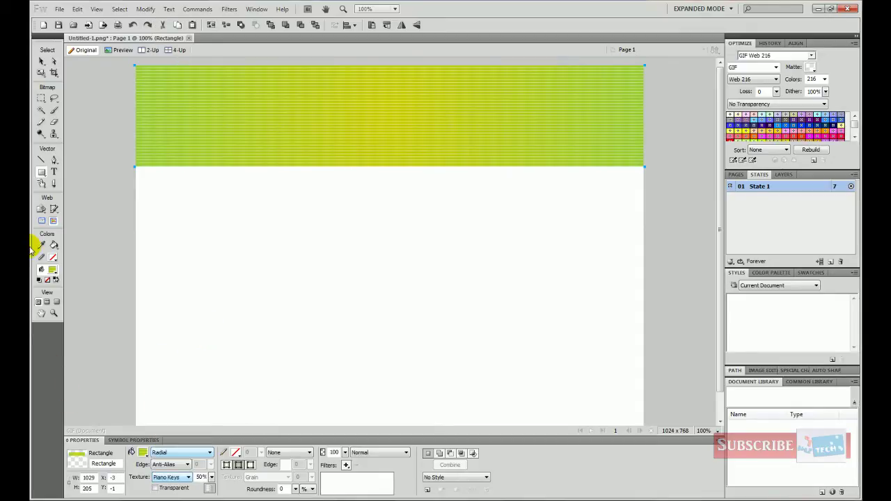
Add the text "Banner" on the header rectangle and colour it red.
{"action": "left_click", "coordinate": [54, 172]}
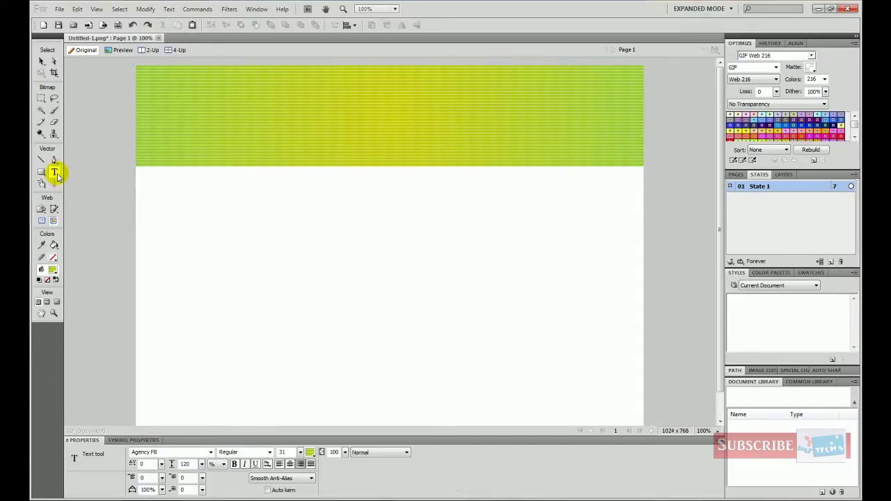
{"action": "left_click", "coordinate": [213, 118]}
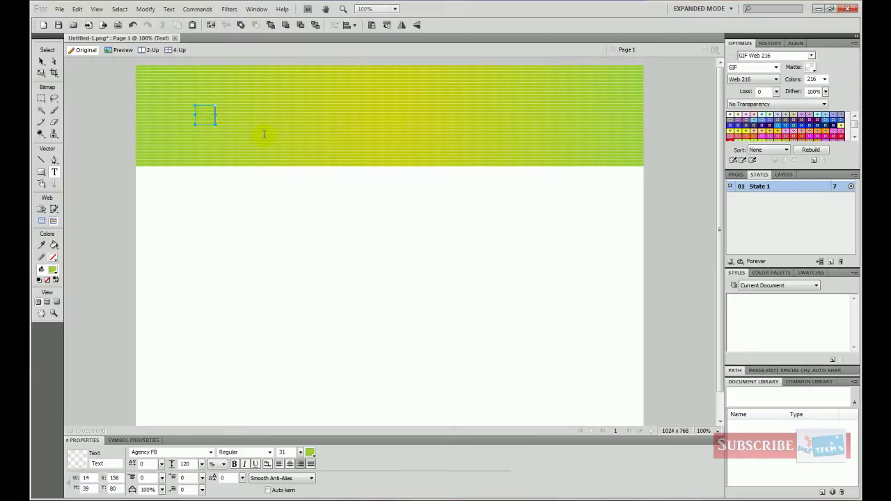
{"action": "left_click_drag", "start_coordinate": [181, 118], "coordinate": [234, 111]}
{"action": "left_click", "coordinate": [309, 452]}
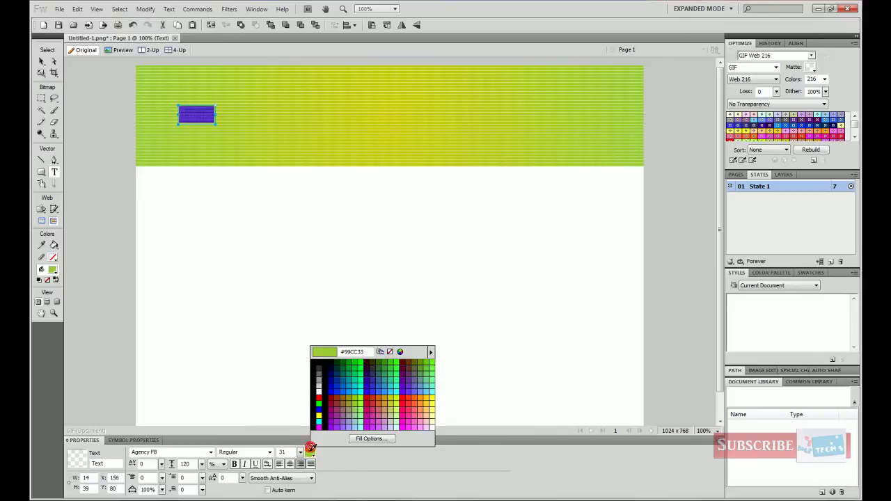
{"action": "left_click", "coordinate": [318, 398]}
Enlarge the "Banner" text to size 86 and move it fully inside the left part of the header.
{"action": "left_click", "coordinate": [300, 452]}
{"action": "left_click", "coordinate": [303, 418]}
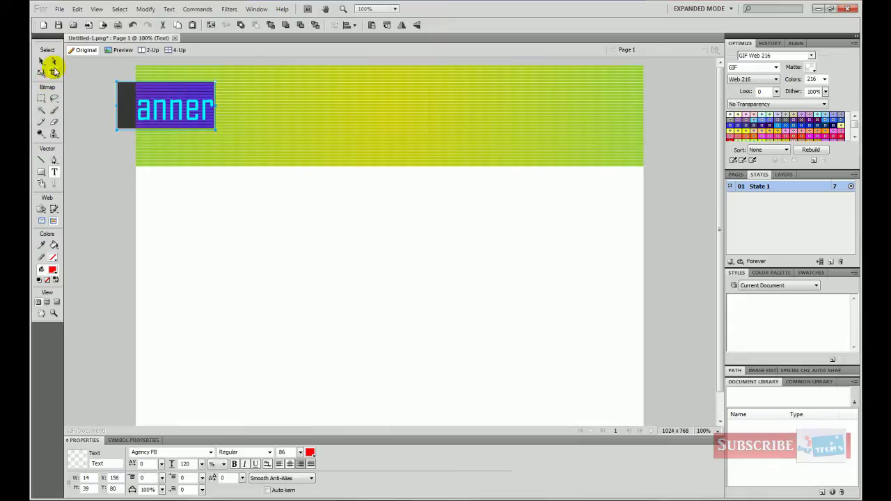
{"action": "left_click", "coordinate": [41, 62]}
{"action": "left_click_drag", "start_coordinate": [179, 117], "coordinate": [215, 122]}
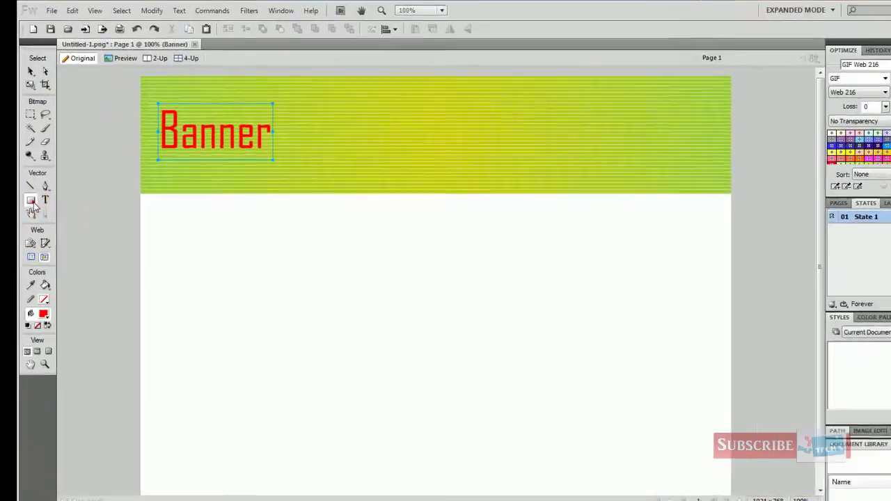
Draw a solid red doughnut shape about 144 px wide near the right end of the header.
{"action": "left_click", "coordinate": [42, 172]}
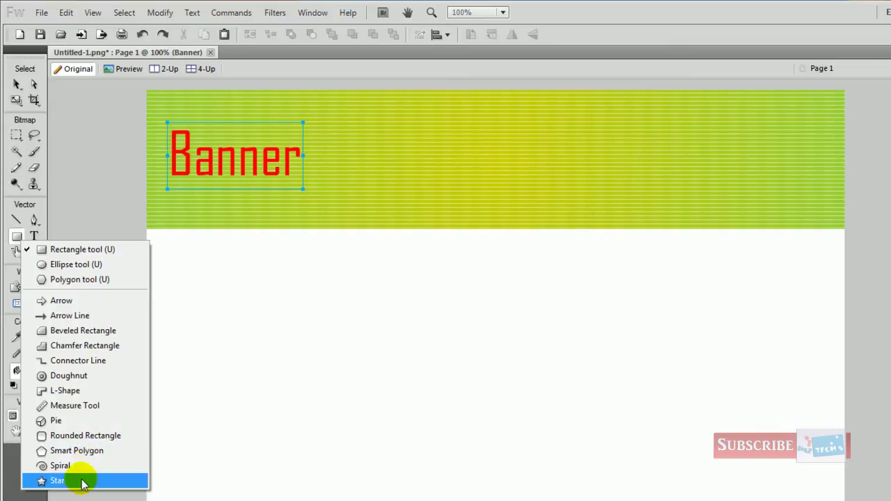
{"action": "left_click", "coordinate": [85, 375]}
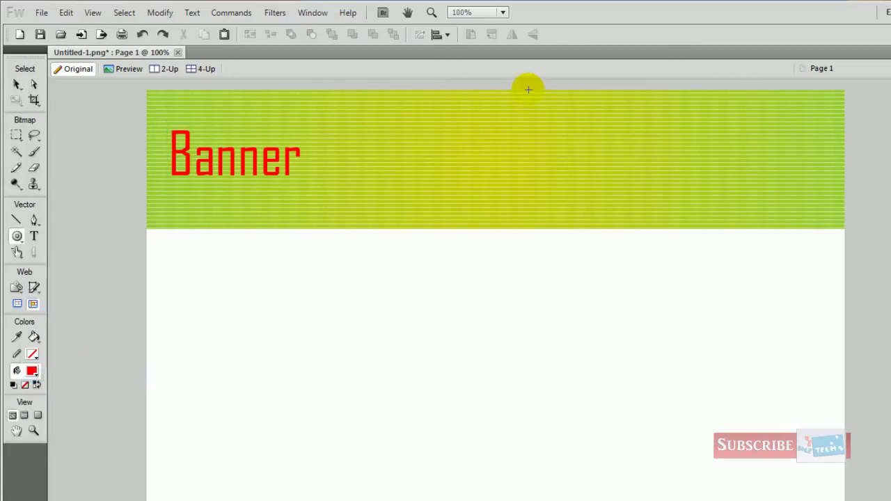
{"action": "mouse_move", "coordinate": [565, 159]}
{"action": "left_mouse_down"}
{"action": "mouse_move", "coordinate": [604, 183]}
{"action": "mouse_move", "coordinate": [598, 167]}
{"action": "mouse_move", "coordinate": [771, 150]}
{"action": "left_mouse_up"}
{"action": "key", "text": "v"}
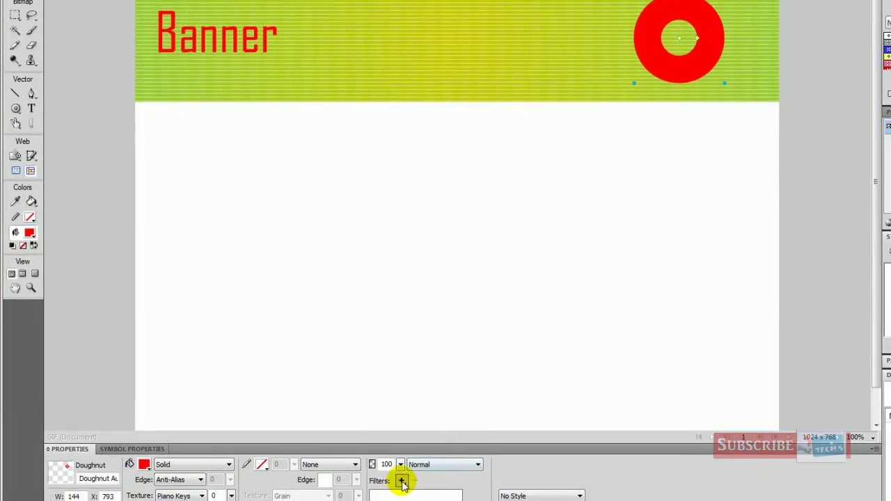
{"action": "left_click", "coordinate": [469, 190]}
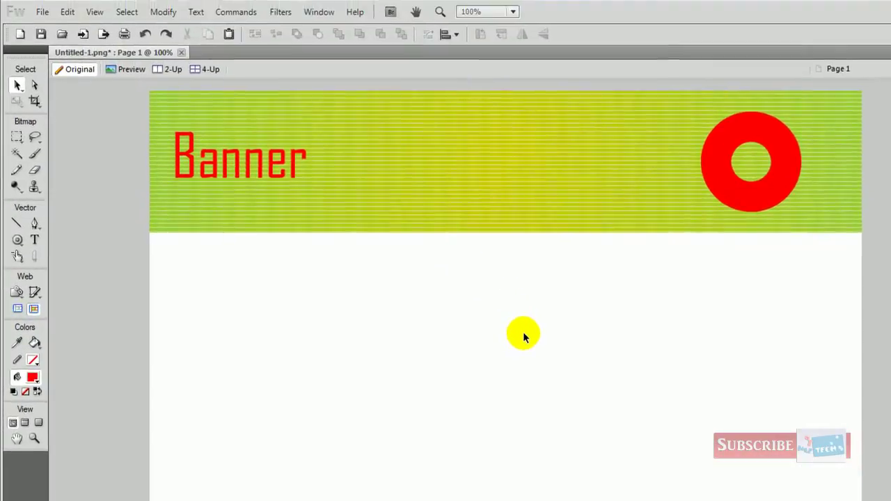
Draw a small rectangle about 132 by 40 px just below the left part of the header.
{"action": "left_click", "coordinate": [153, 70]}
{"action": "left_click", "coordinate": [17, 241]}
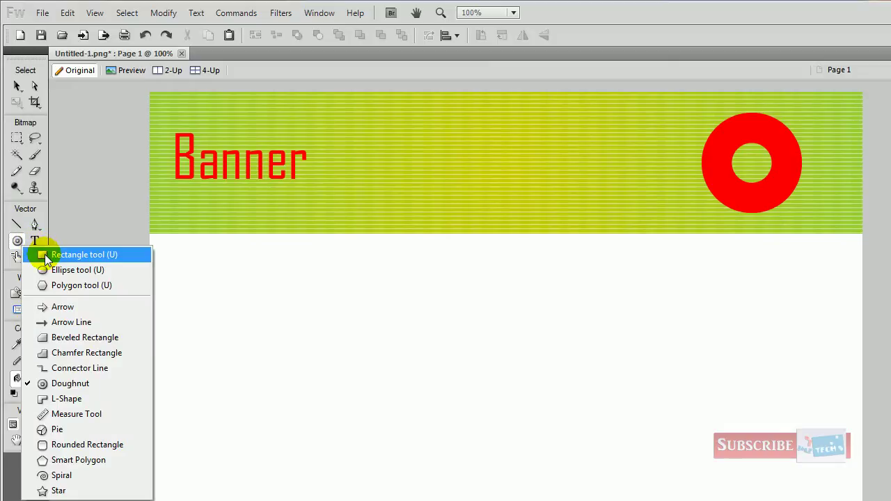
{"action": "left_click", "coordinate": [46, 256]}
{"action": "left_click_drag", "start_coordinate": [189, 247], "coordinate": [280, 274]}
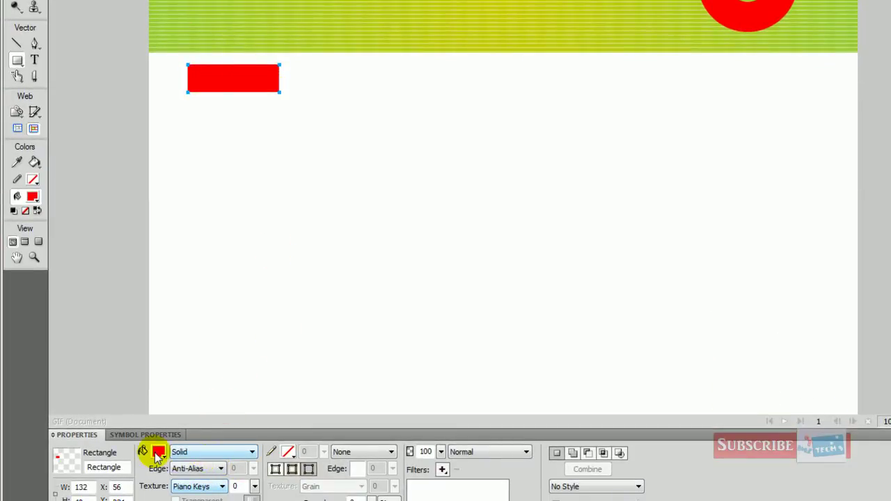
Change the small rectangle's solid fill colour to dark green.
{"action": "left_click", "coordinate": [201, 452]}
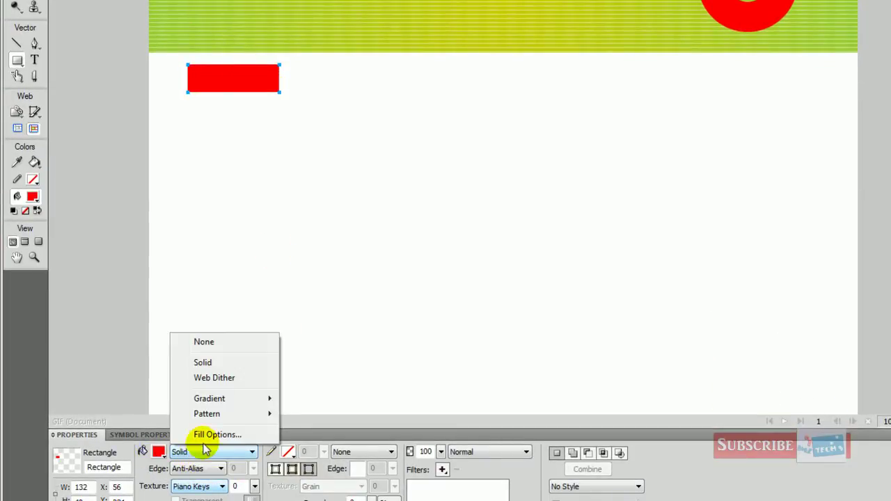
{"action": "left_click", "coordinate": [159, 450]}
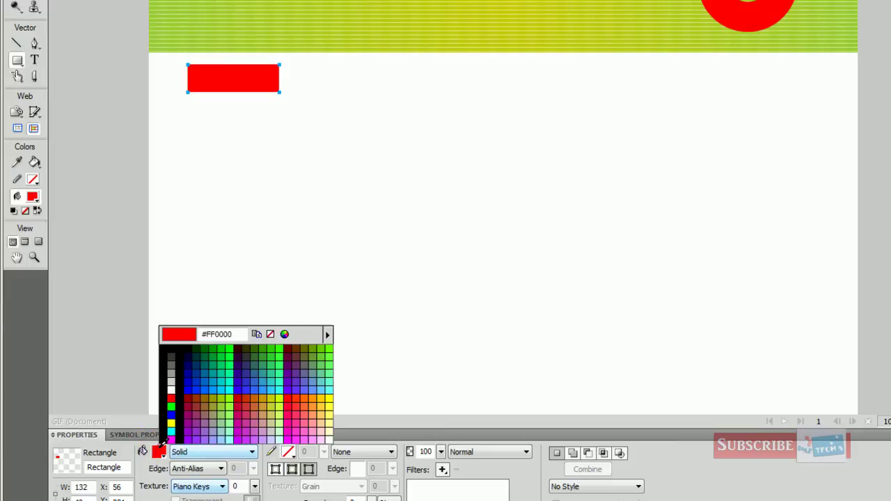
{"action": "left_click", "coordinate": [262, 342]}
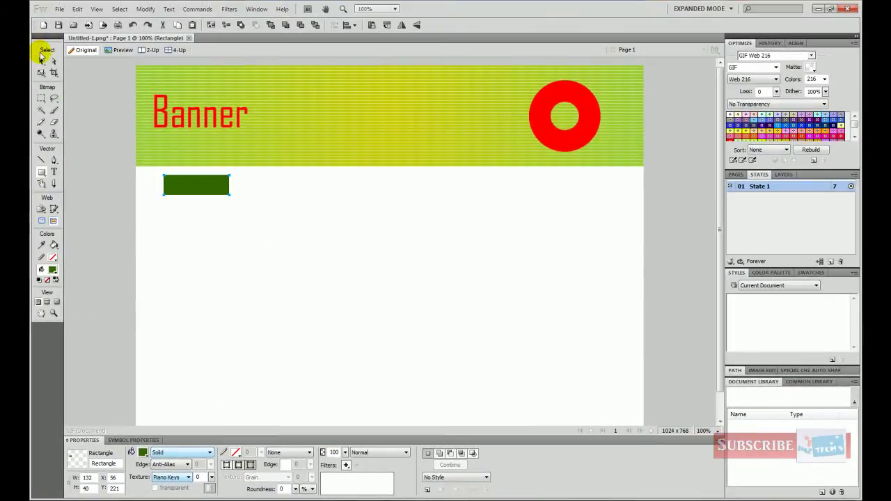
Convert the dark green rectangle into a Button-type symbol named "button" and move it slightly to the right below the header.
{"action": "left_click", "coordinate": [44, 62]}
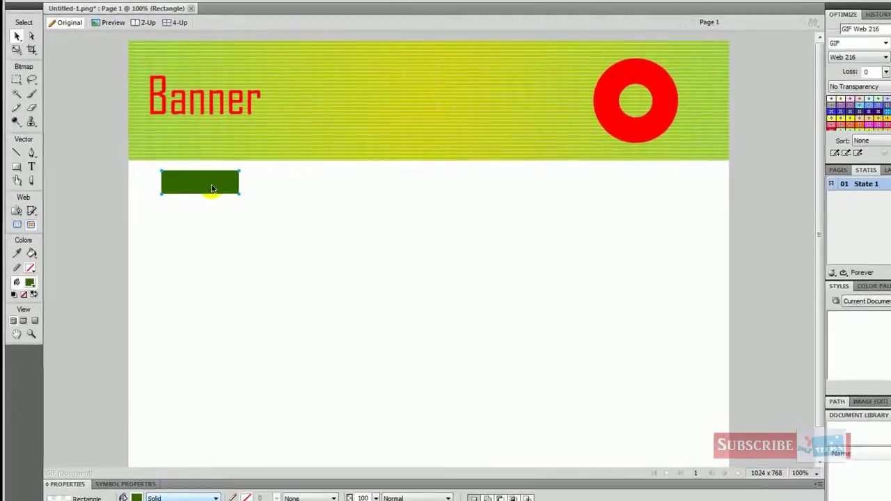
{"action": "right_click", "coordinate": [206, 189]}
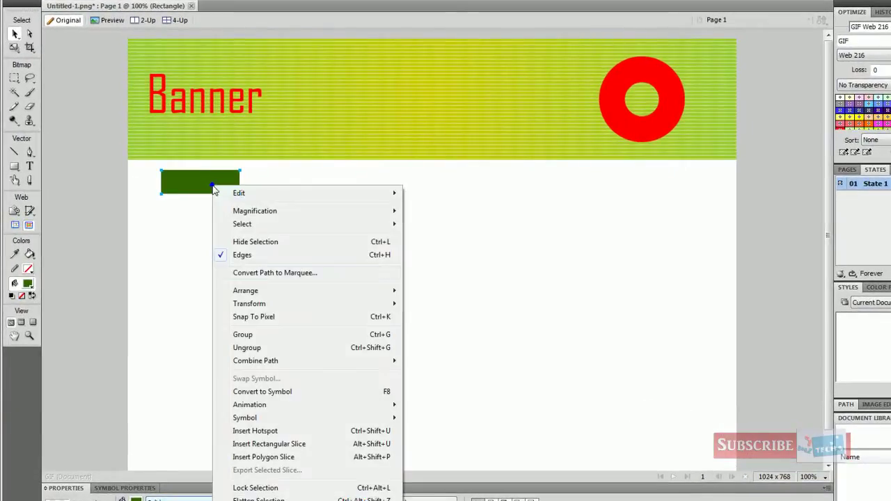
{"action": "mouse_move", "coordinate": [316, 419]}
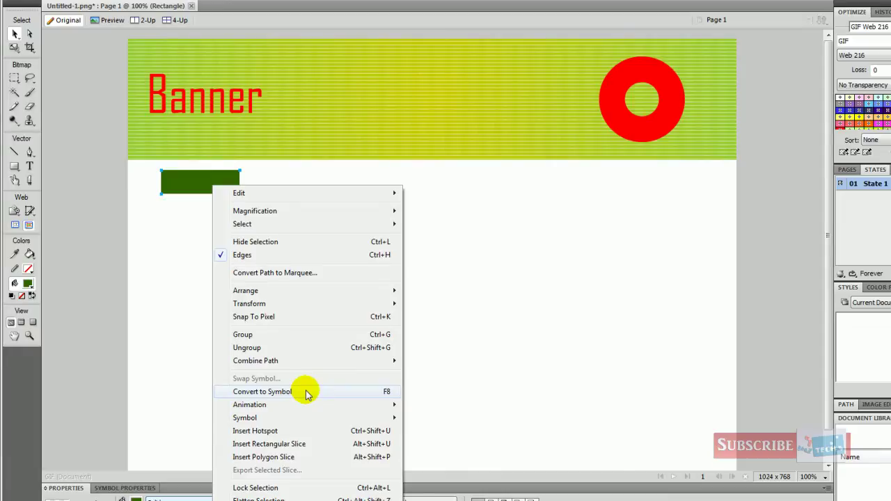
{"action": "left_click", "coordinate": [306, 392]}
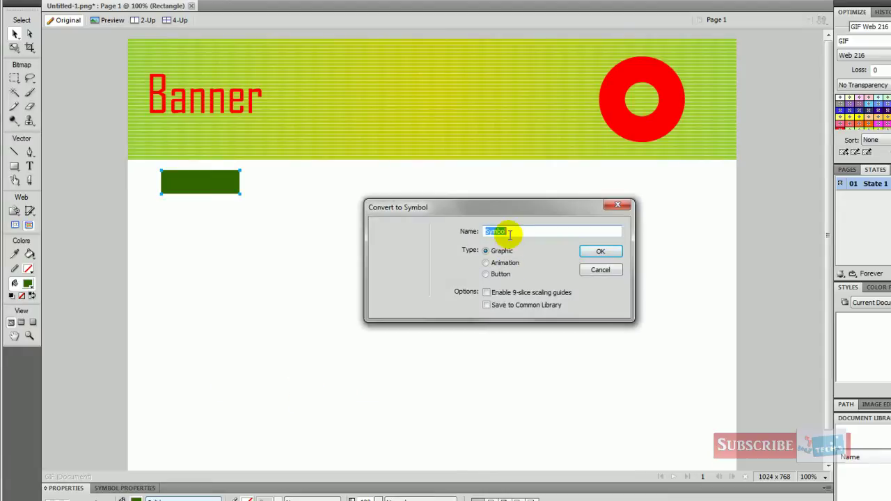
{"action": "type", "text": "button"}
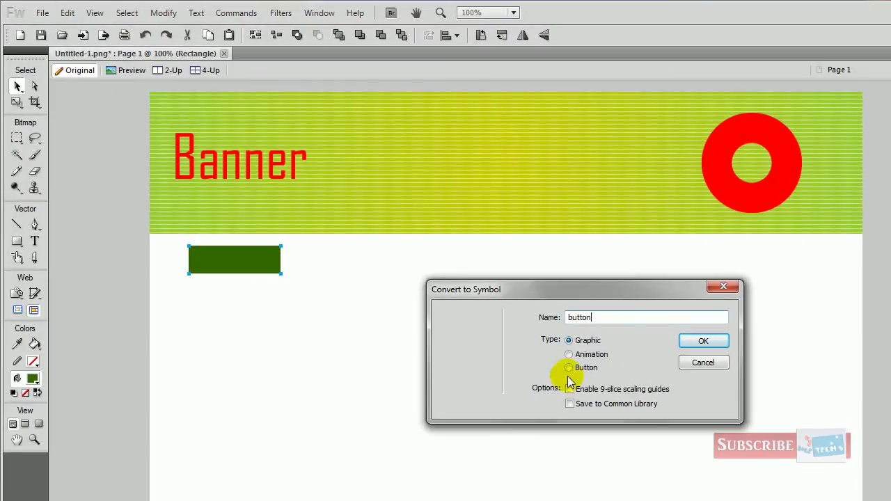
{"action": "left_click", "coordinate": [568, 369]}
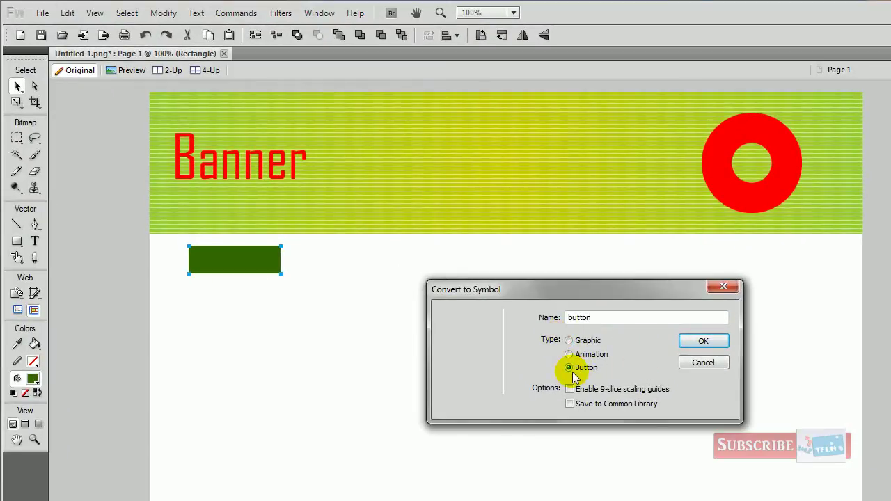
{"action": "left_click", "coordinate": [701, 343]}
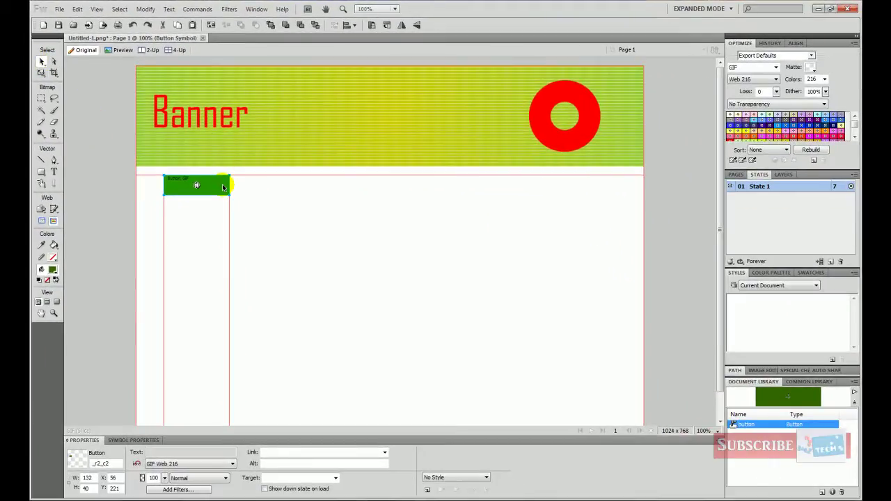
{"action": "mouse_move", "coordinate": [223, 187]}
{"action": "left_mouse_down"}
{"action": "mouse_move", "coordinate": [259, 209]}
{"action": "mouse_move", "coordinate": [229, 181]}
{"action": "left_mouse_up"}
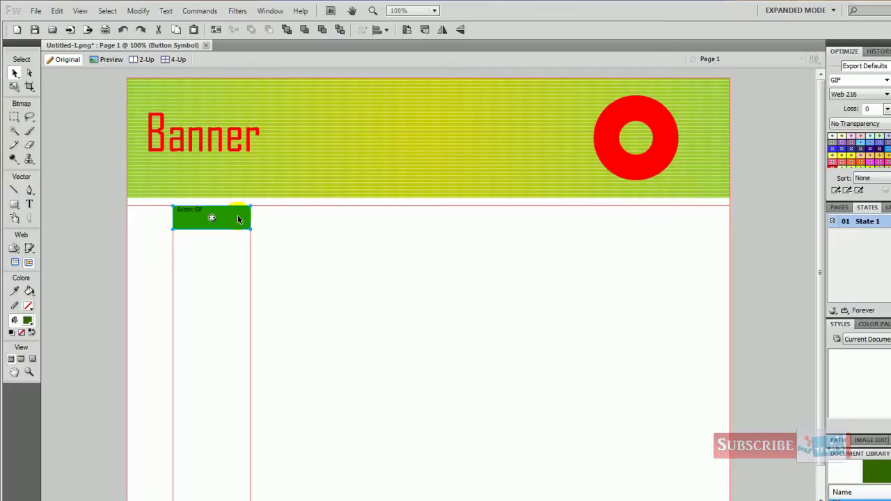
{"action": "left_click_drag", "start_coordinate": [237, 218], "coordinate": [261, 219]}
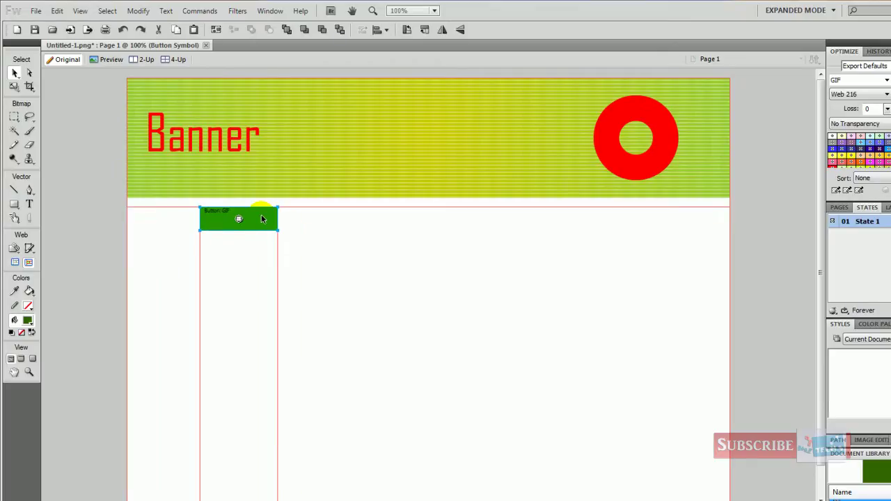
Toggle the display of the slices and their guides off and on to compare both views.
{"action": "left_click", "coordinate": [13, 264]}
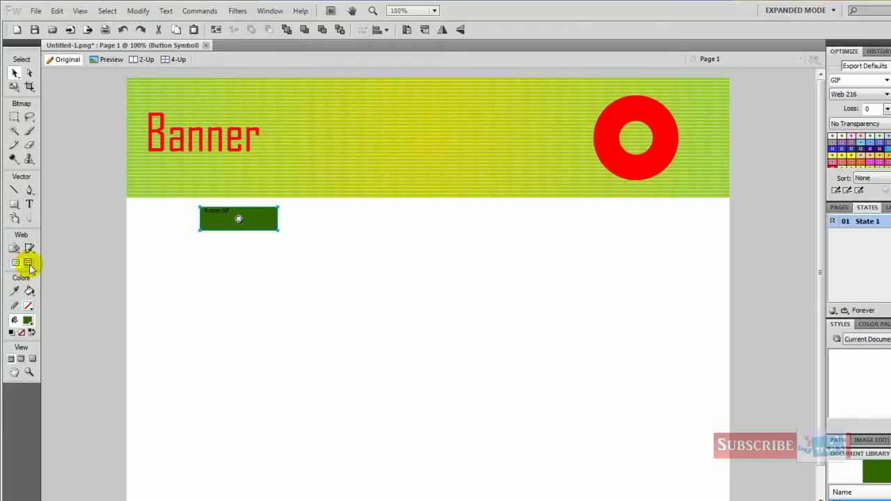
{"action": "left_click", "coordinate": [28, 264]}
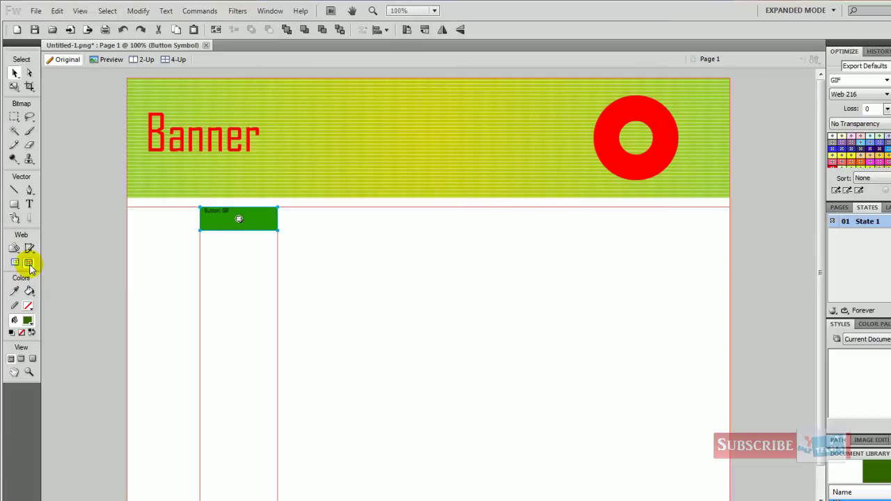
{"action": "left_click", "coordinate": [14, 262]}
{"action": "left_click", "coordinate": [29, 263]}
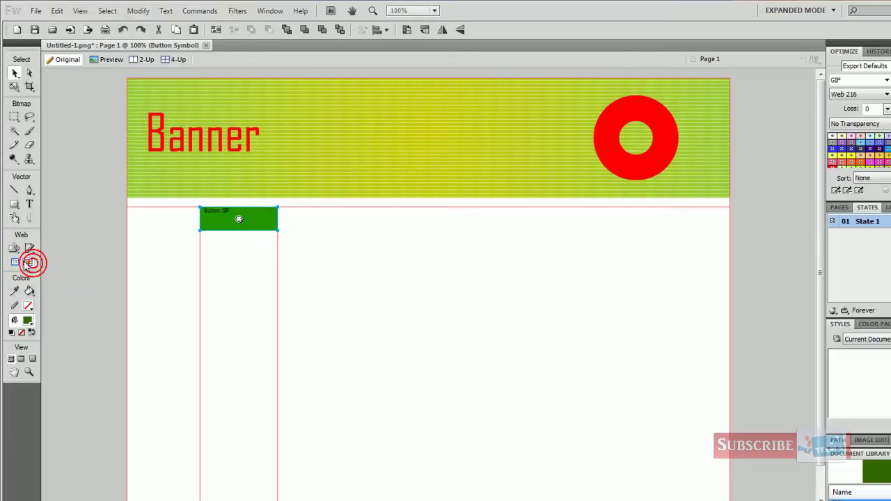
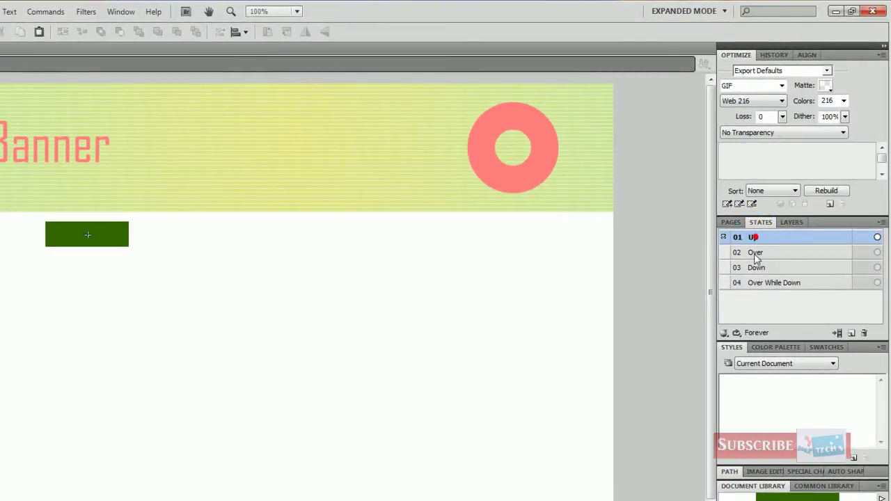
Copy the dark green rectangle from the button symbol's Up state and paste it into the Over state.
{"action": "left_click", "coordinate": [756, 253]}
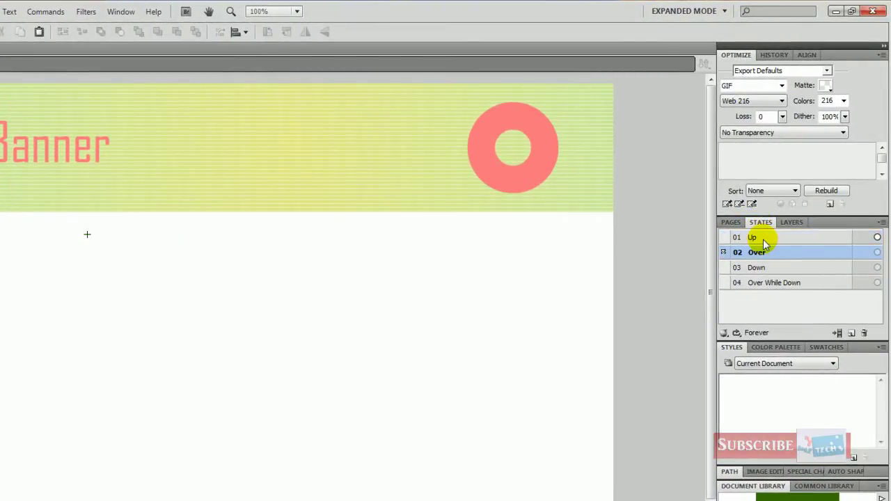
{"action": "left_click", "coordinate": [753, 238]}
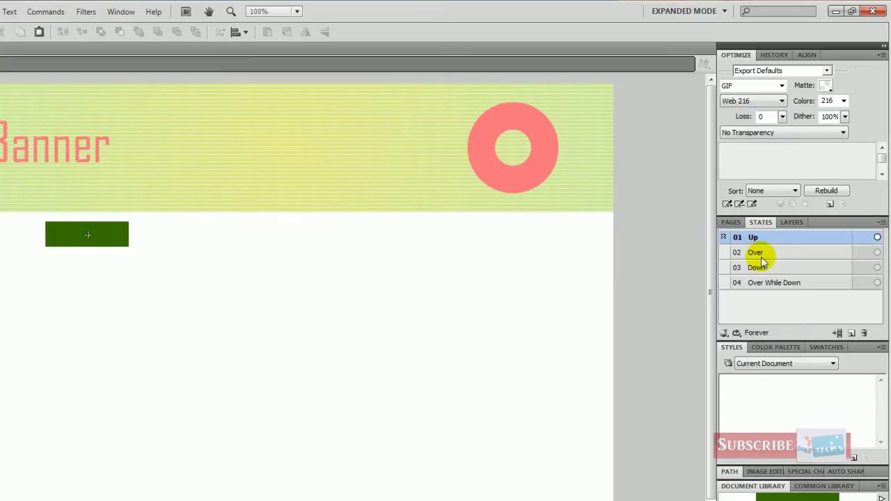
{"action": "left_click", "coordinate": [756, 253]}
{"action": "left_click", "coordinate": [764, 238]}
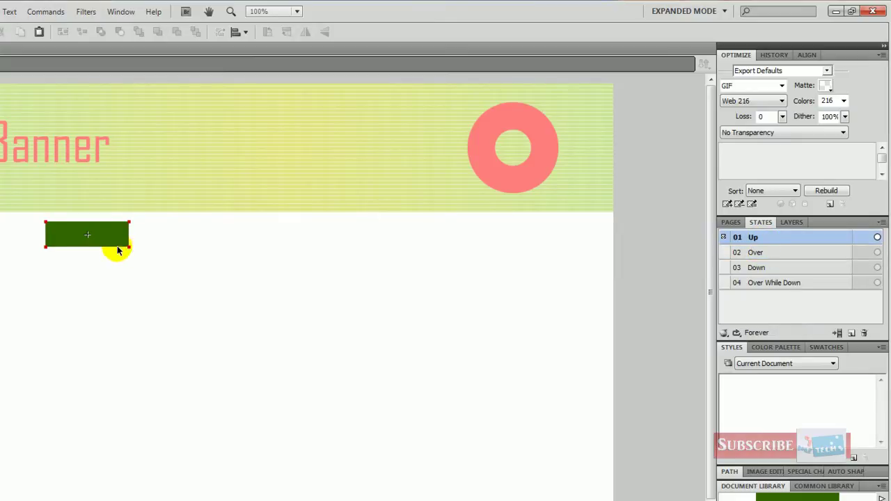
{"action": "right_click", "coordinate": [112, 247]}
{"action": "mouse_move", "coordinate": [183, 253]}
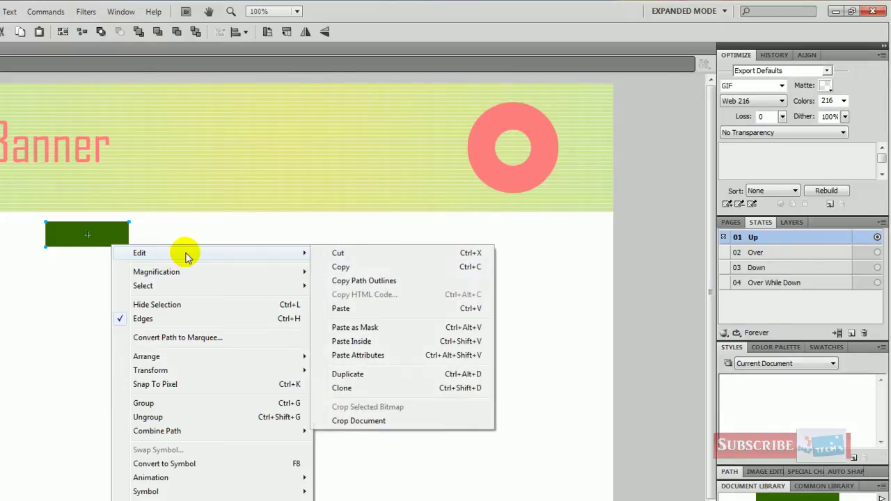
{"action": "left_click", "coordinate": [368, 267]}
{"action": "left_click", "coordinate": [757, 253]}
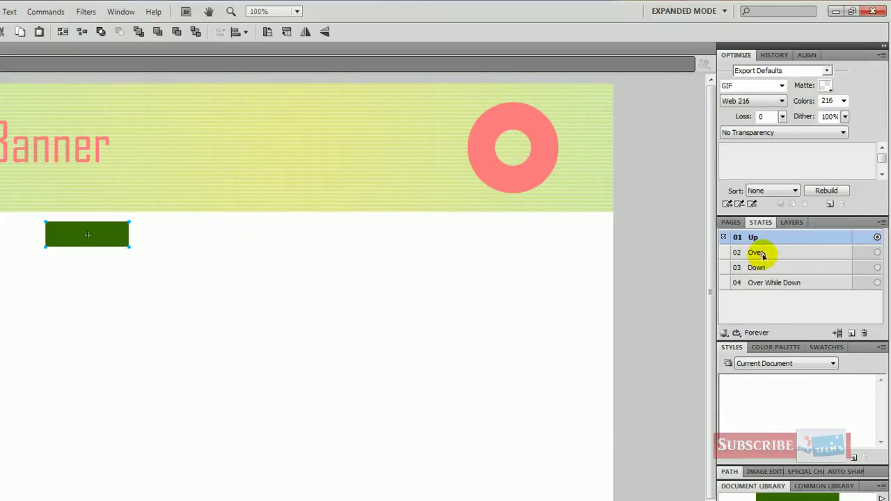
{"action": "right_click", "coordinate": [367, 302]}
{"action": "left_click", "coordinate": [436, 312]}
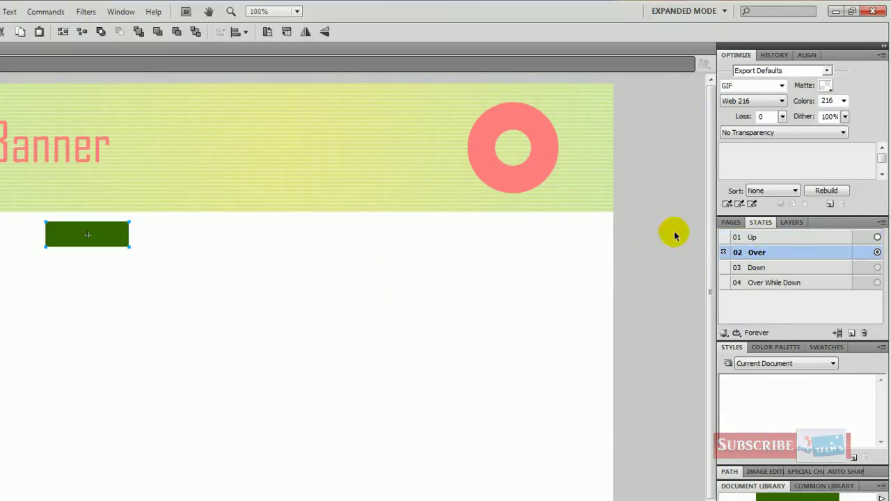
Draw a narrow rectangle about 20 by 40 px beside the dark green rectangle in the symbol's Up state.
{"action": "left_click", "coordinate": [756, 267]}
{"action": "left_click", "coordinate": [761, 253]}
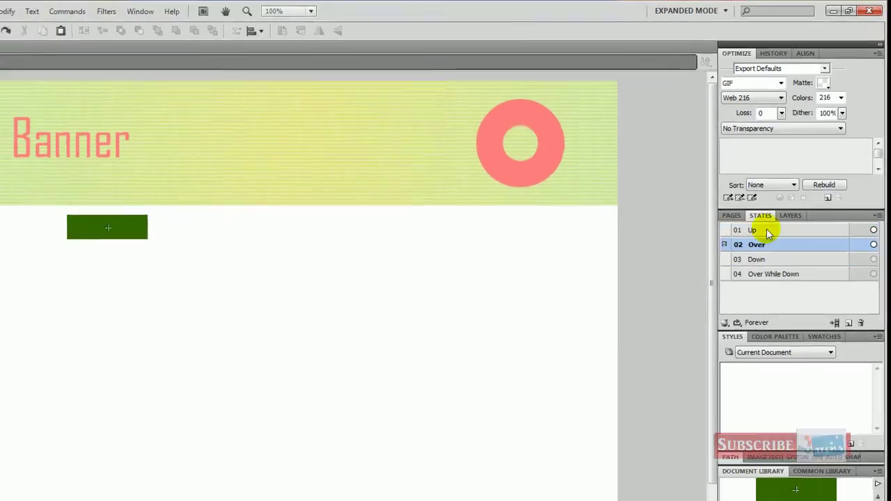
{"action": "left_click", "coordinate": [756, 216]}
{"action": "left_click", "coordinate": [765, 228]}
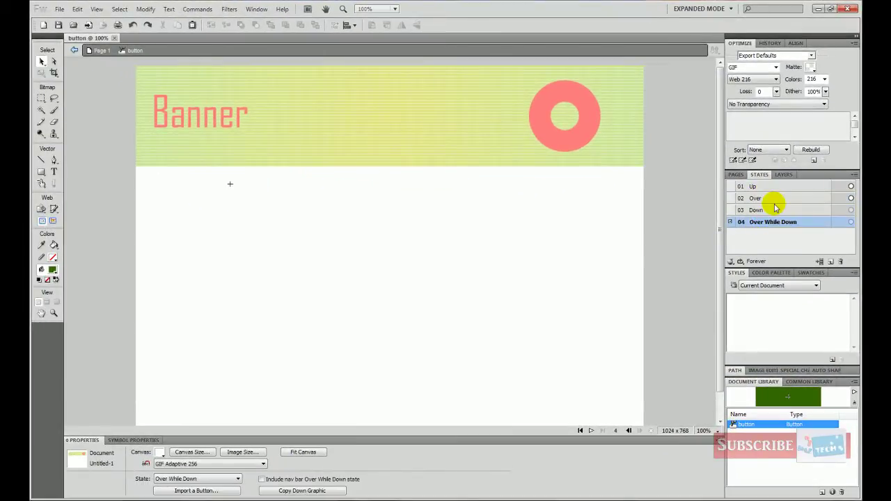
{"action": "left_click", "coordinate": [761, 188]}
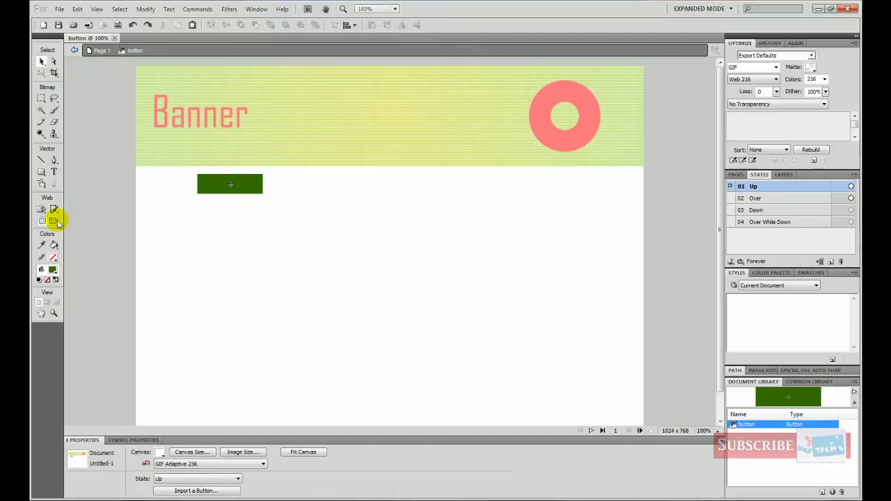
{"action": "left_click", "coordinate": [41, 171]}
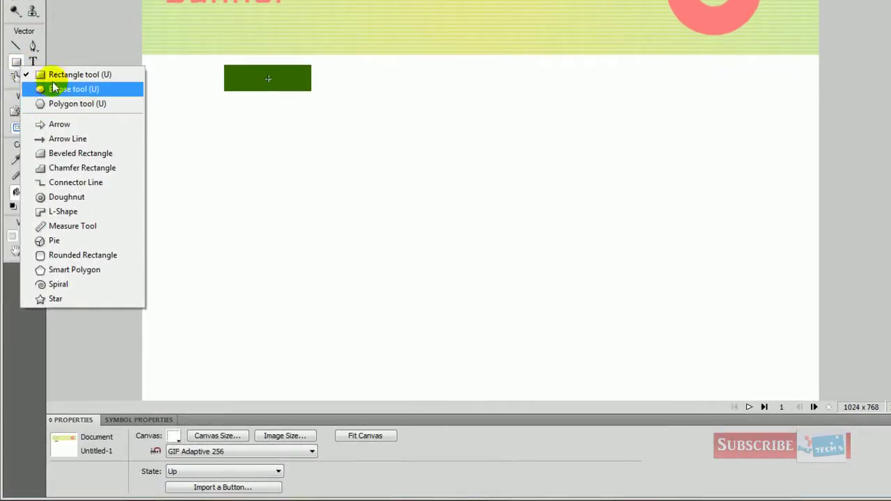
{"action": "left_click", "coordinate": [59, 74]}
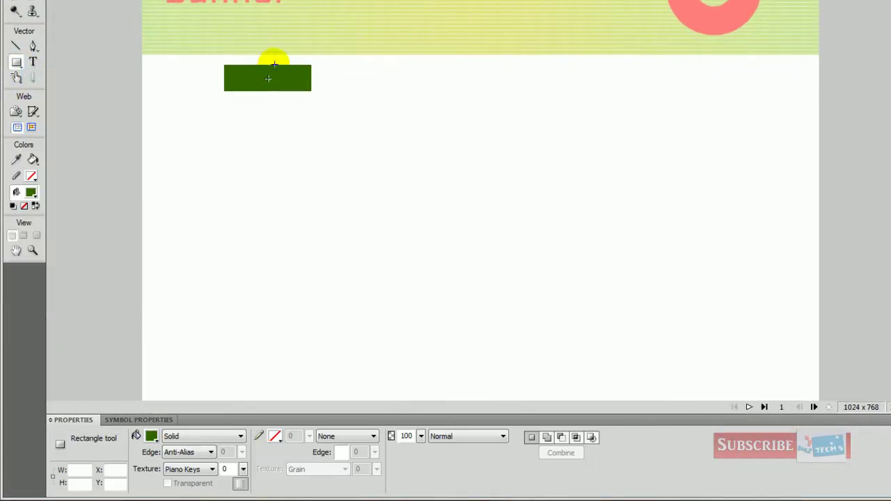
{"action": "left_click_drag", "start_coordinate": [369, 68], "coordinate": [357, 88]}
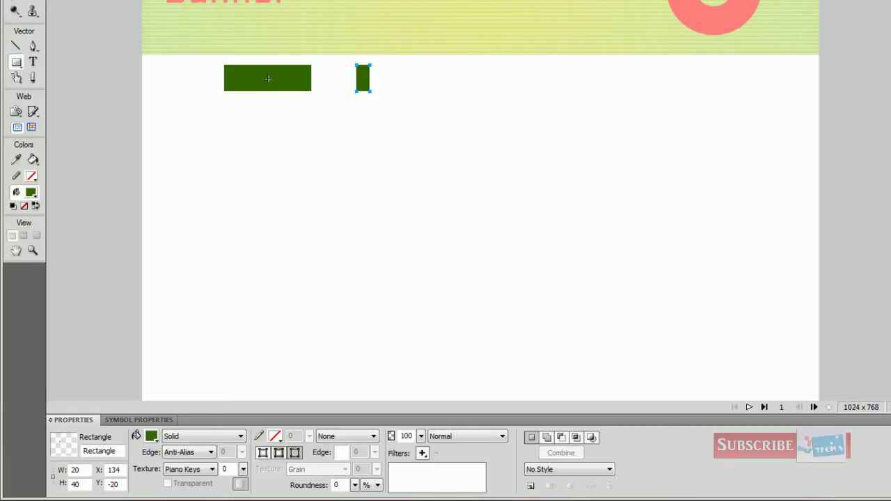
Change the narrow rectangle's fill to #99CC00 and move it onto the right end of the dark green rectangle.
{"action": "left_click", "coordinate": [151, 437]}
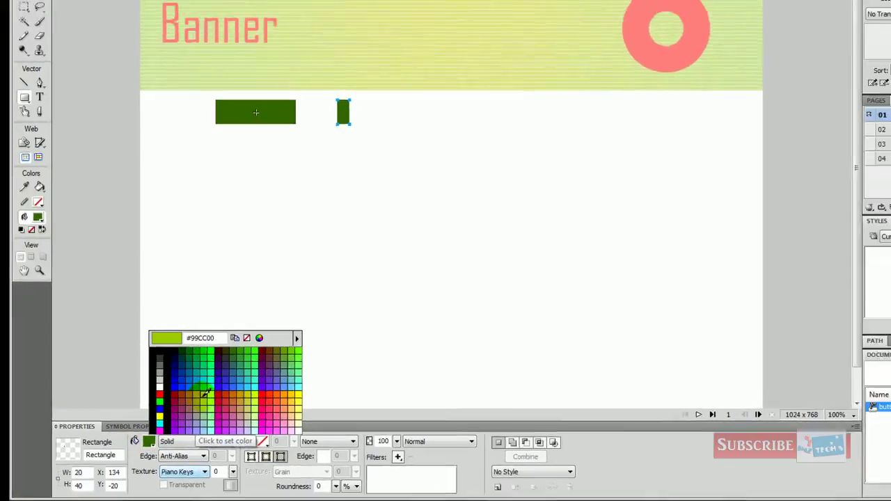
{"action": "left_click", "coordinate": [206, 391]}
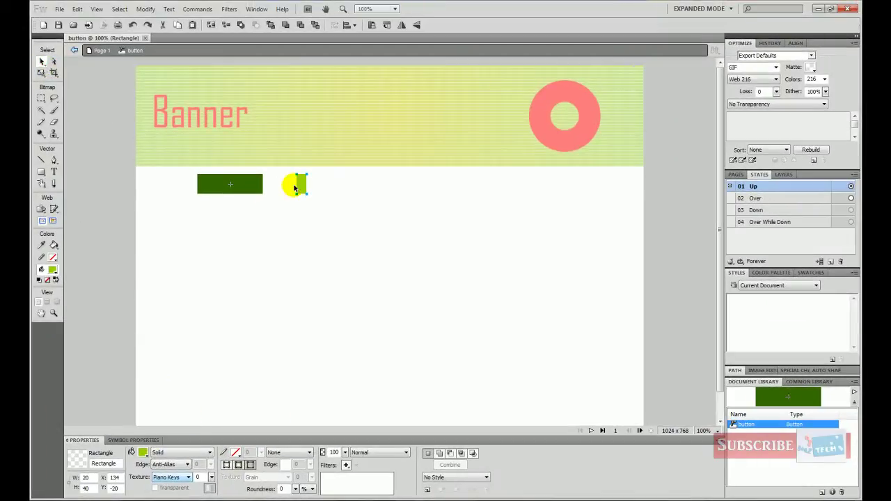
{"action": "left_click_drag", "start_coordinate": [302, 191], "coordinate": [259, 192]}
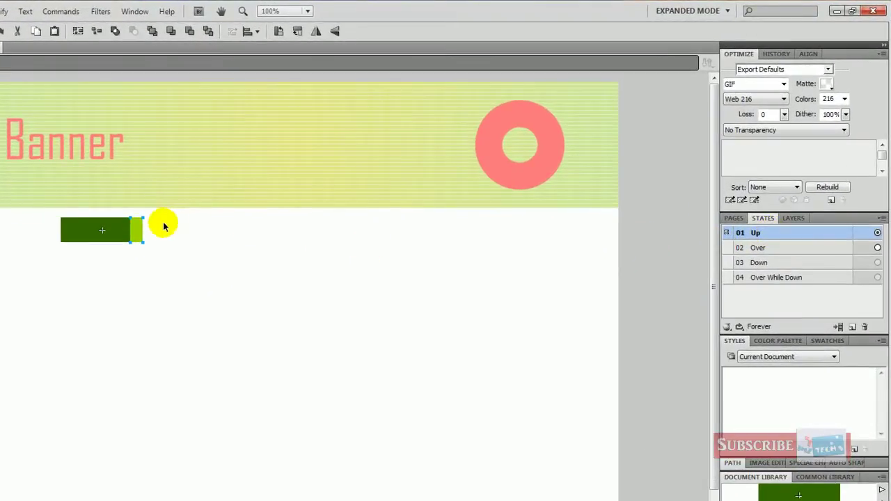
Cut the light green strip from the Up state and paste it into the symbol's Over state.
{"action": "right_click", "coordinate": [134, 233]}
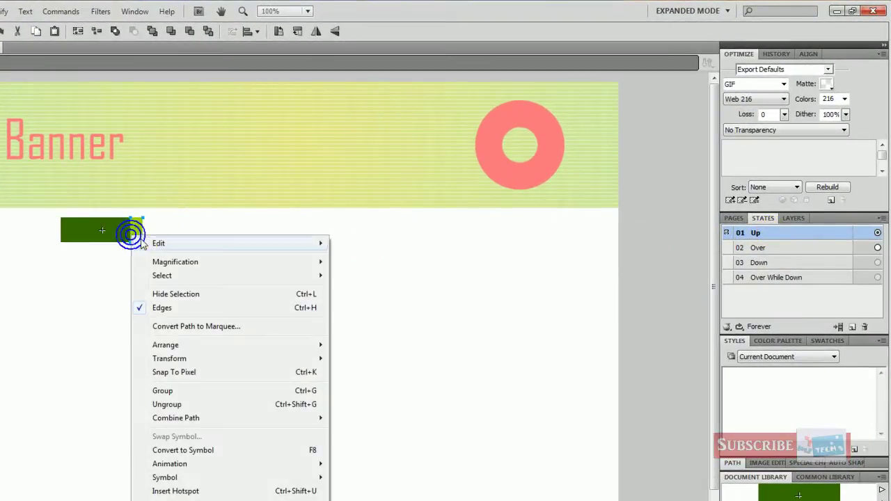
{"action": "mouse_move", "coordinate": [143, 242]}
{"action": "left_click", "coordinate": [369, 245]}
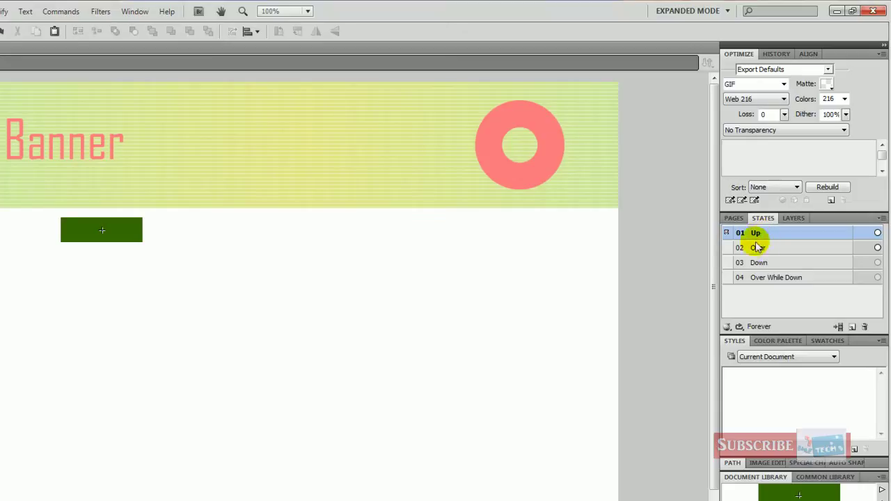
{"action": "left_click", "coordinate": [756, 248]}
{"action": "right_click", "coordinate": [275, 291]}
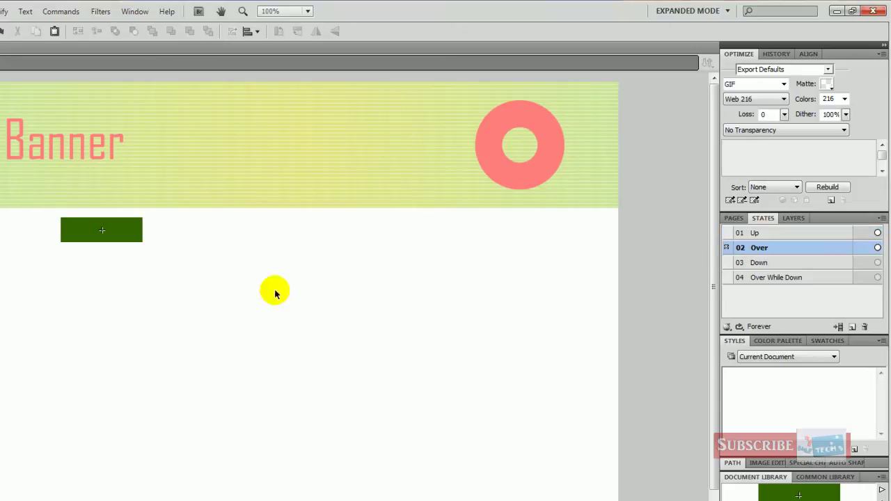
{"action": "left_click", "coordinate": [761, 248]}
{"action": "right_click", "coordinate": [332, 265]}
{"action": "left_click", "coordinate": [363, 274]}
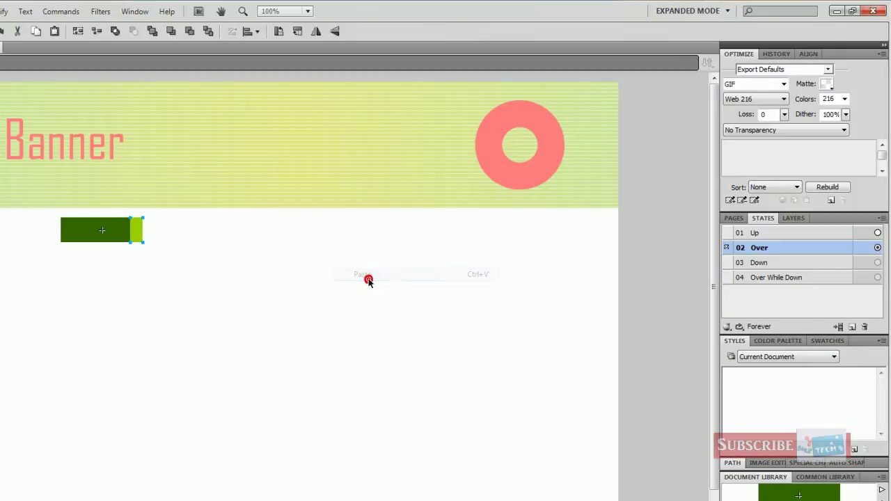
Compare the button's Up and Over states, and return from symbol editing to Page 1.
{"action": "left_click", "coordinate": [764, 234]}
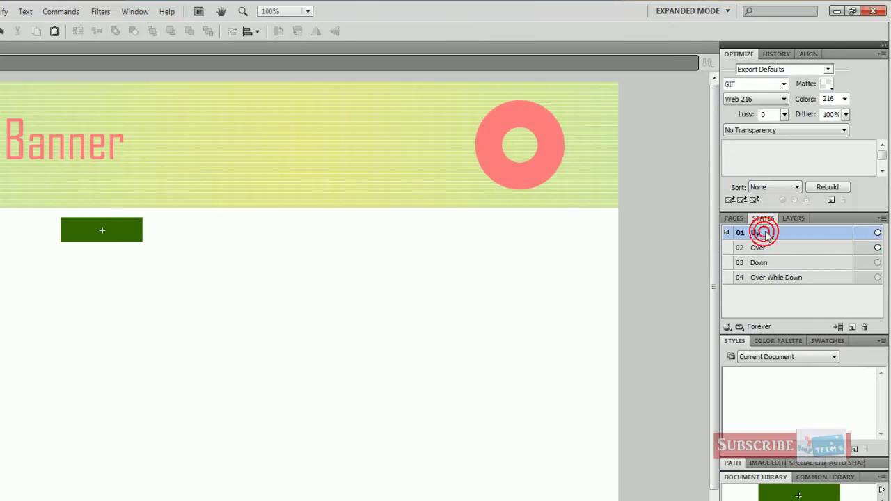
{"action": "left_click", "coordinate": [775, 249]}
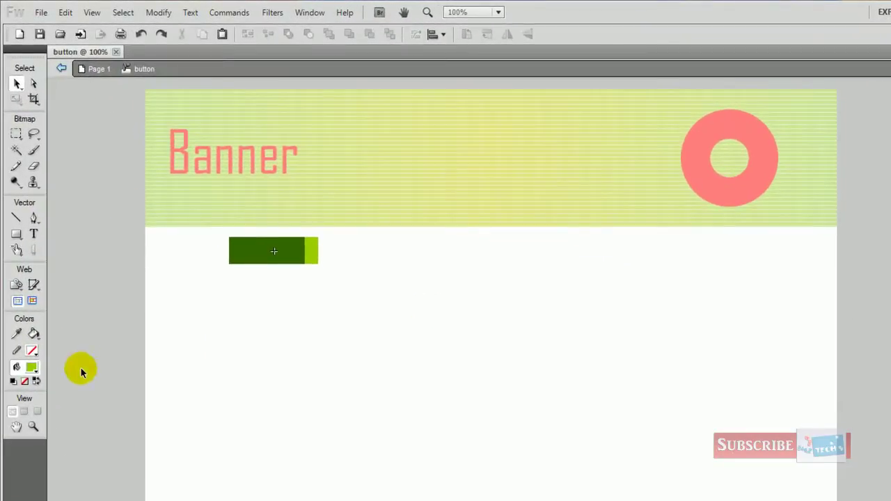
{"action": "left_click", "coordinate": [96, 69]}
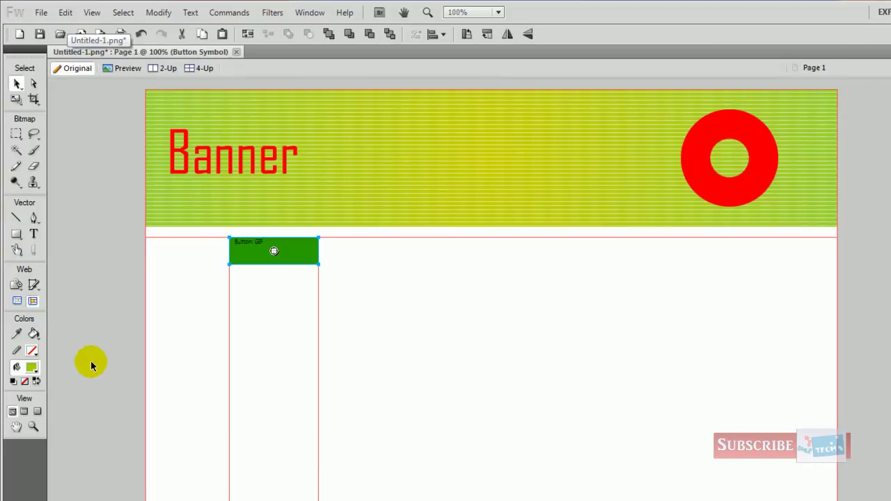
Reopen the button symbol, return to Page 1, and preview the button on the page.
{"action": "double_click", "coordinate": [300, 251]}
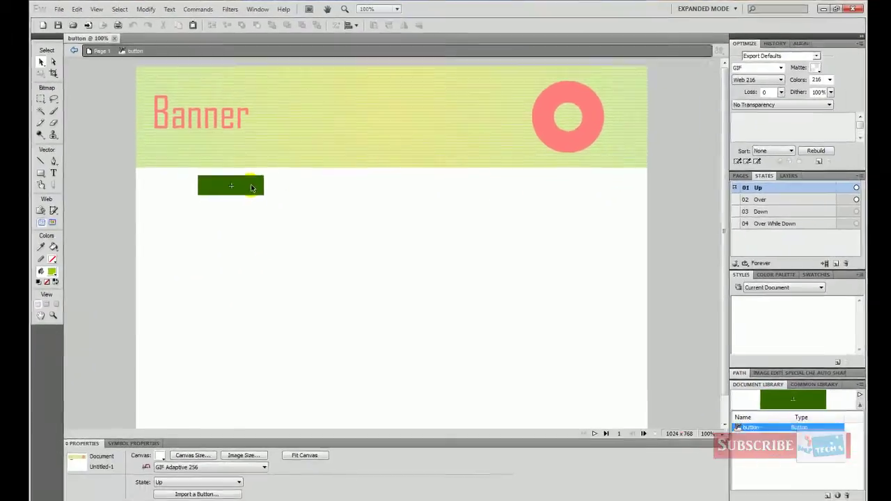
{"action": "left_click", "coordinate": [101, 51]}
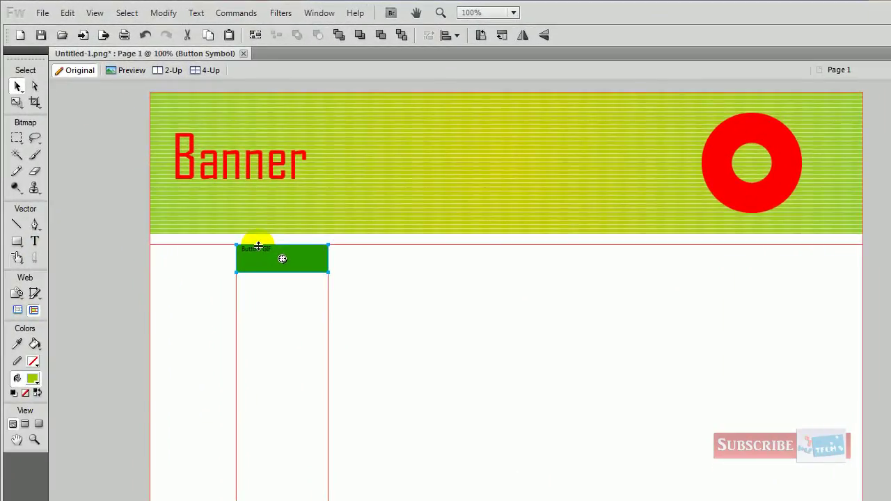
{"action": "left_click", "coordinate": [130, 73]}
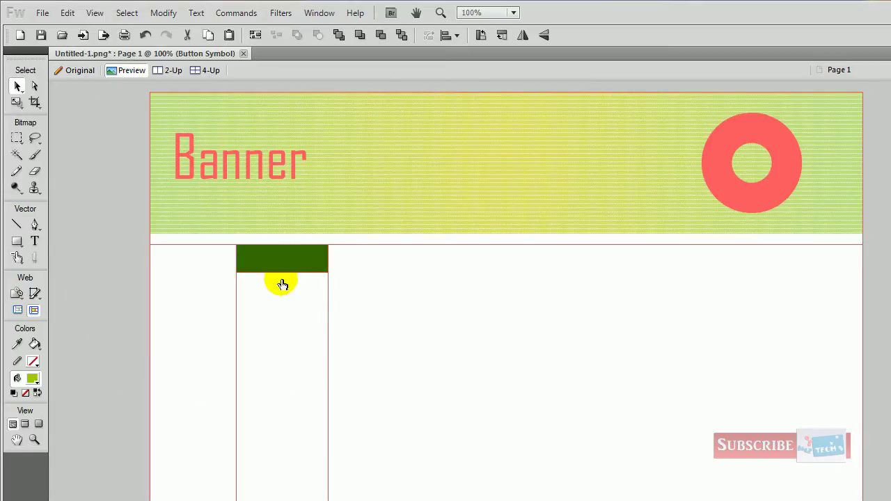
{"action": "left_click", "coordinate": [75, 70]}
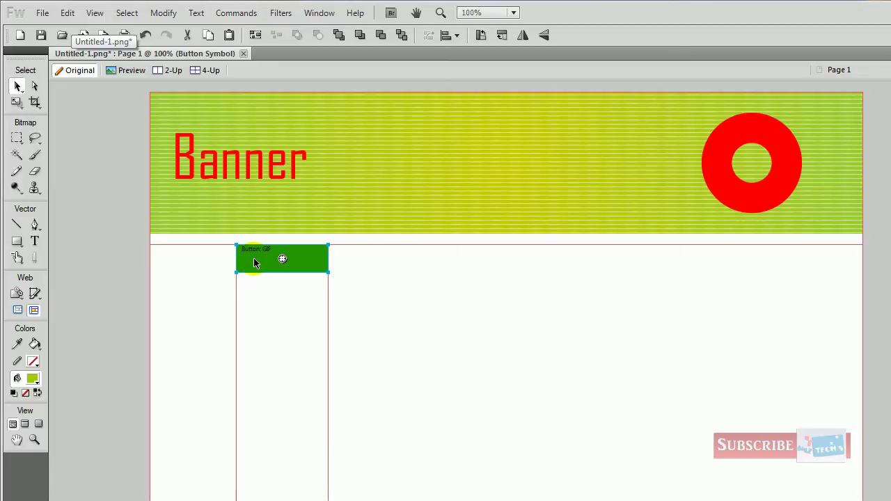
Duplicate the green button five times and place the copies edge to edge in a horizontal row of six.
{"action": "key", "text": "ctrl+z"}
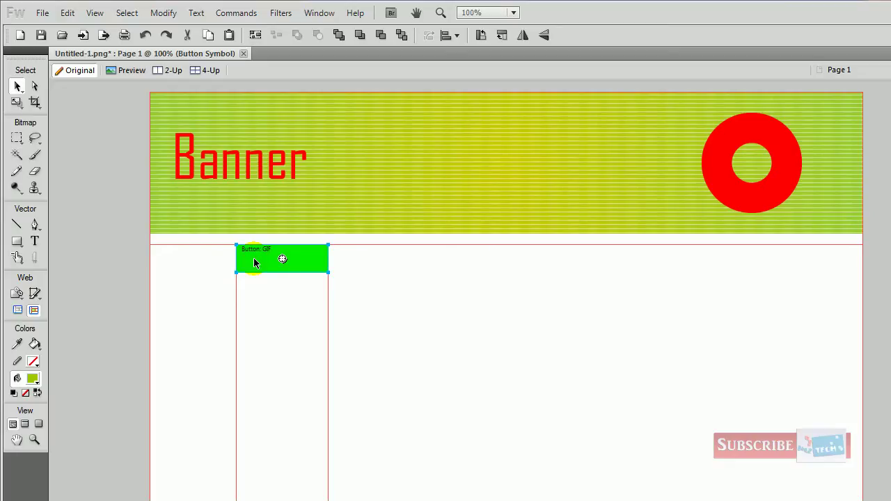
{"action": "left_click_drag", "start_coordinate": [255, 264], "coordinate": [348, 266]}
{"action": "left_click", "coordinate": [261, 265]}
{"action": "left_click_drag", "start_coordinate": [261, 264], "coordinate": [447, 261]}
{"action": "left_click", "coordinate": [264, 261]}
{"action": "left_click_drag", "start_coordinate": [264, 260], "coordinate": [538, 258]}
{"action": "left_click", "coordinate": [268, 265]}
{"action": "left_click_drag", "start_coordinate": [268, 265], "coordinate": [633, 265]}
{"action": "left_click", "coordinate": [250, 265]}
{"action": "left_click_drag", "start_coordinate": [250, 264], "coordinate": [714, 267]}
Move the whole row of six buttons up against the lower edge of the banner.
{"action": "left_click", "coordinate": [367, 424]}
{"action": "left_click_drag", "start_coordinate": [819, 328], "coordinate": [210, 253]}
{"action": "left_click_drag", "start_coordinate": [268, 263], "coordinate": [271, 246]}
{"action": "left_click", "coordinate": [274, 336]}
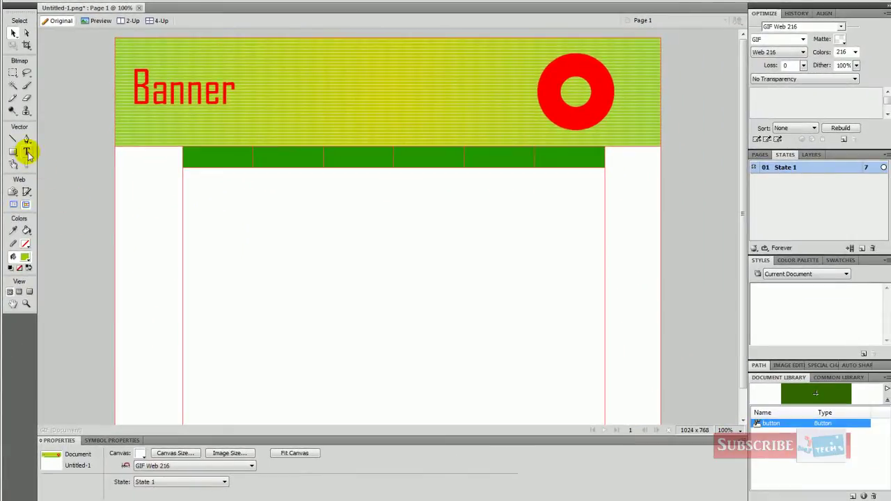
Add the red text "Button" in Agency FB at size 29 and place it on the first button.
{"action": "left_click", "coordinate": [27, 152]}
{"action": "left_click", "coordinate": [192, 122]}
{"action": "left_click_drag", "start_coordinate": [291, 453], "coordinate": [288, 482]}
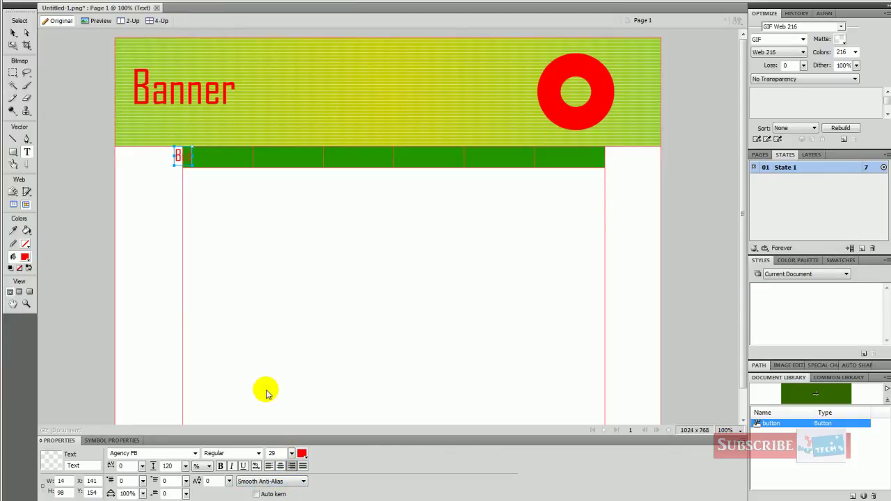
{"action": "left_click", "coordinate": [12, 33]}
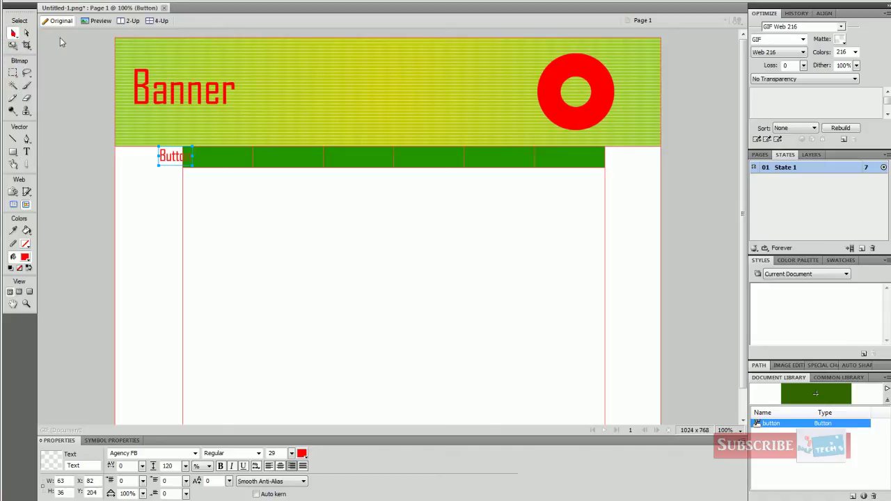
{"action": "left_click_drag", "start_coordinate": [165, 158], "coordinate": [194, 163]}
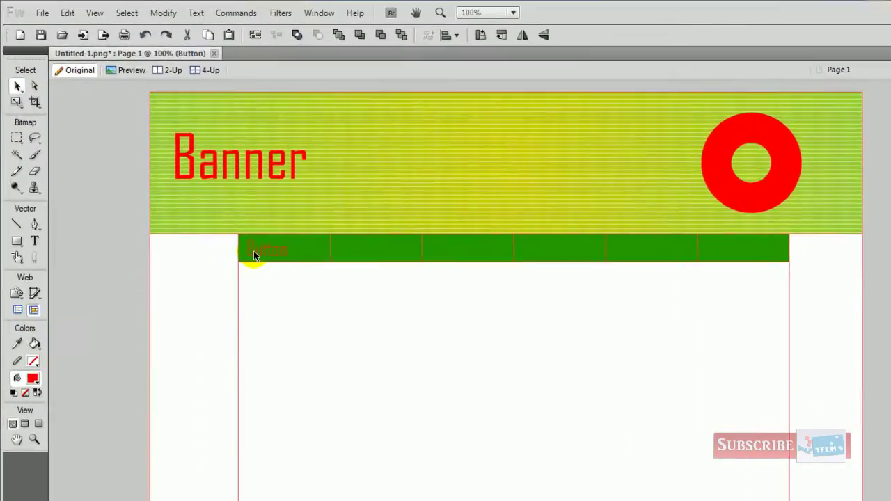
Copy the "Button" label onto the other five buttons and paste it back onto the first one.
{"action": "left_click_drag", "start_coordinate": [254, 254], "coordinate": [352, 263]}
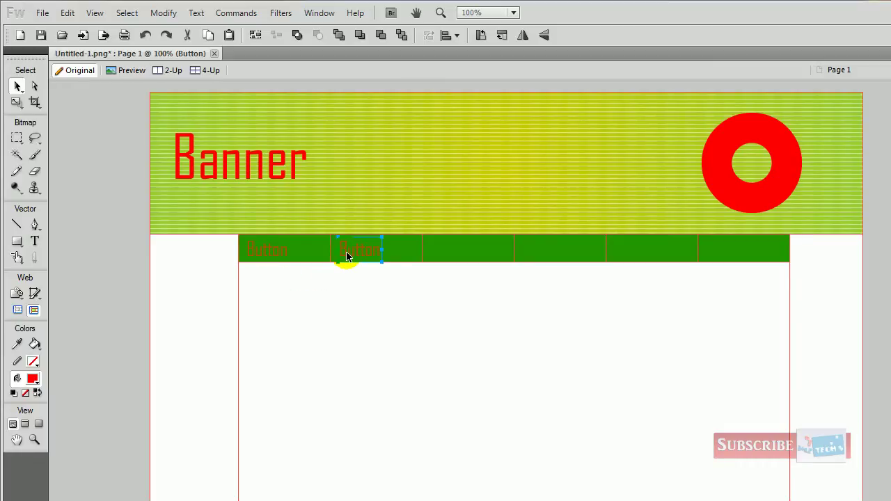
{"action": "left_click", "coordinate": [279, 259]}
{"action": "left_click_drag", "start_coordinate": [277, 259], "coordinate": [457, 260]}
{"action": "left_click_drag", "start_coordinate": [294, 253], "coordinate": [398, 273]}
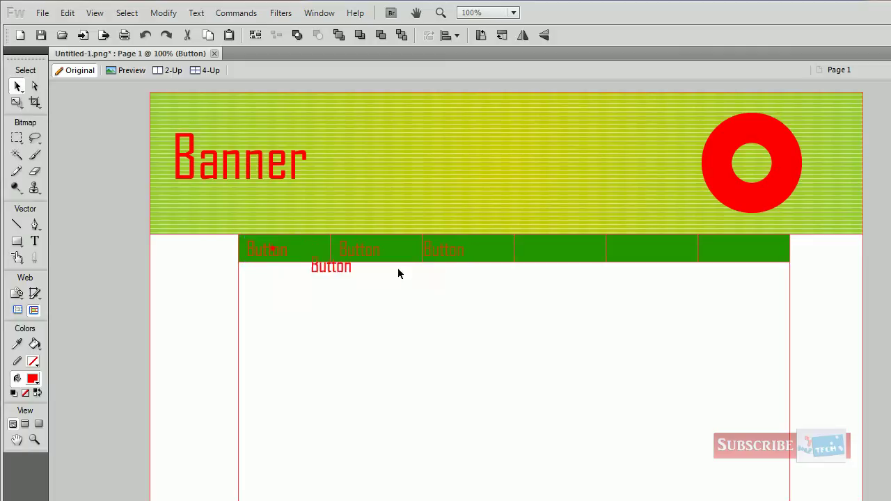
{"action": "left_click_drag", "start_coordinate": [253, 252], "coordinate": [625, 253]}
{"action": "left_click_drag", "start_coordinate": [260, 259], "coordinate": [737, 262]}
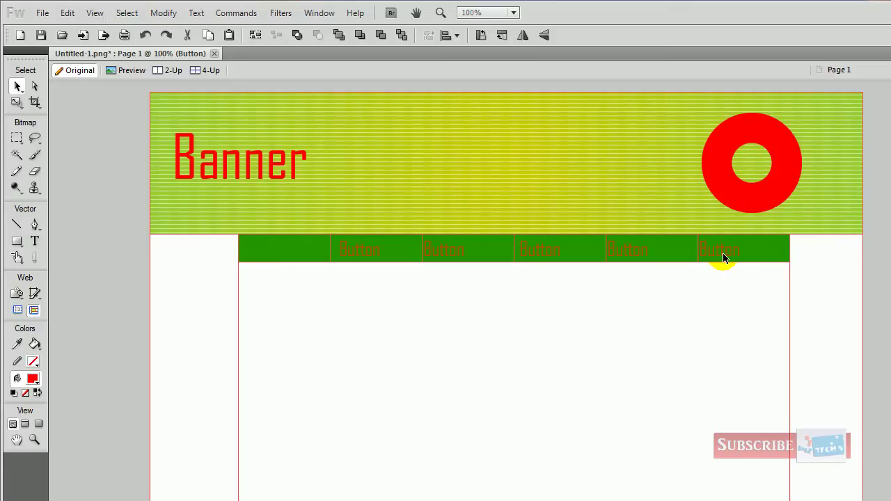
{"action": "left_click", "coordinate": [685, 356]}
{"action": "left_click", "coordinate": [159, 227]}
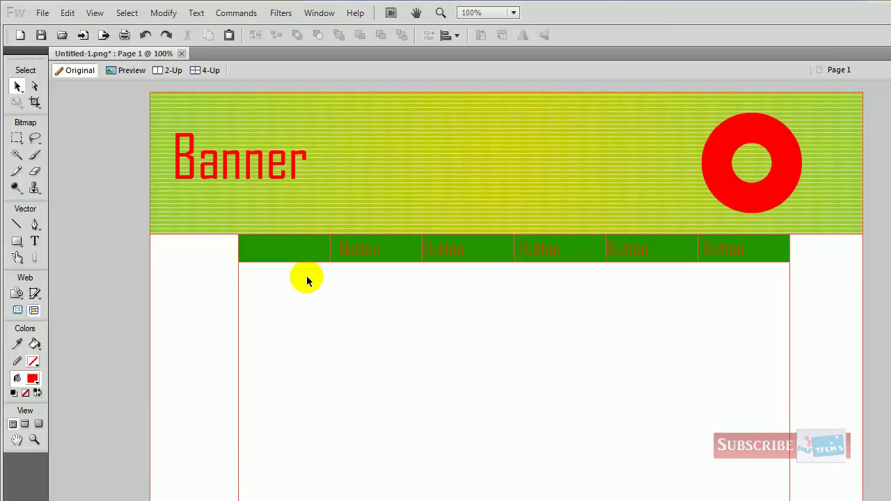
{"action": "key", "text": "ctrl+v"}
{"action": "left_click", "coordinate": [310, 304]}
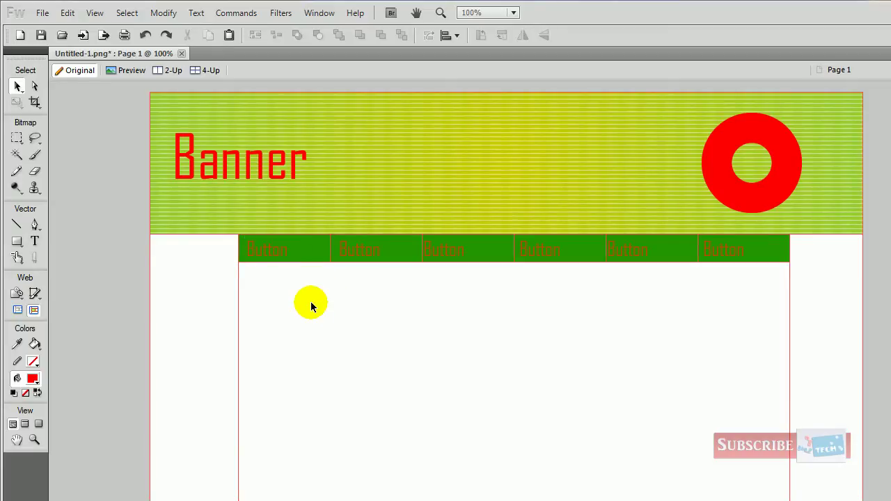
Set the first button's link to home.html.
{"action": "left_click", "coordinate": [321, 262]}
{"action": "left_click", "coordinate": [311, 255]}
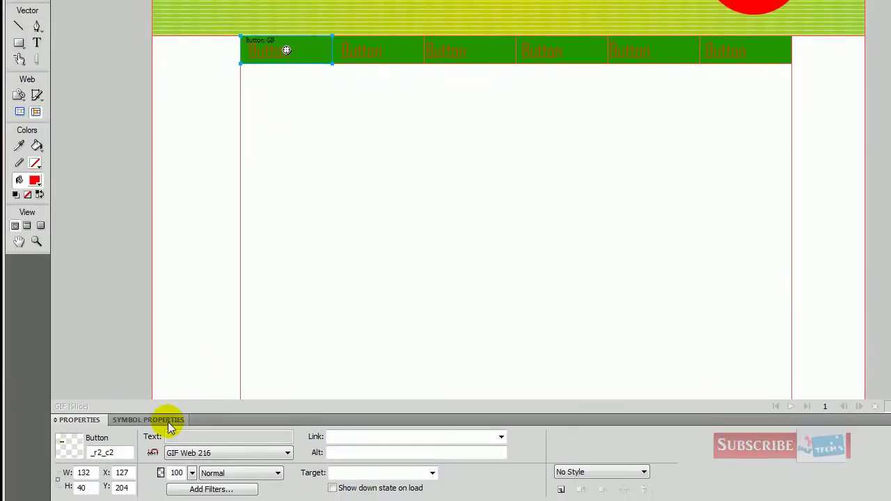
{"action": "left_click", "coordinate": [333, 436]}
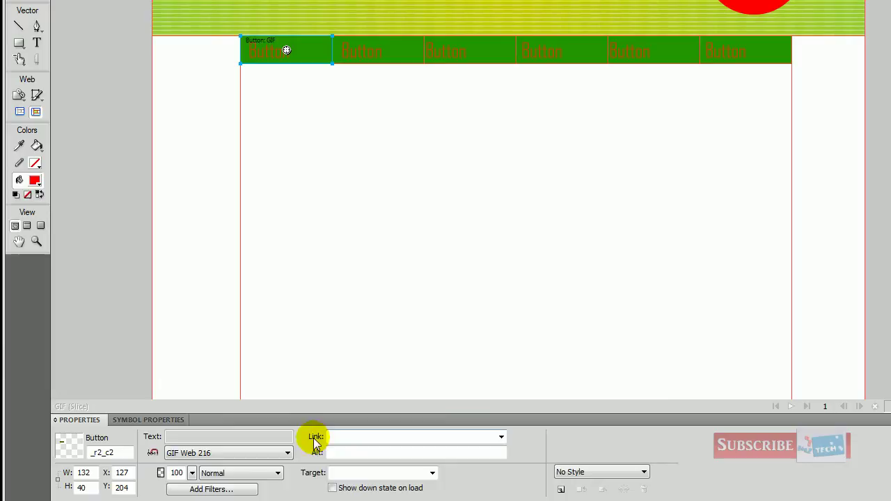
{"action": "left_click", "coordinate": [348, 435]}
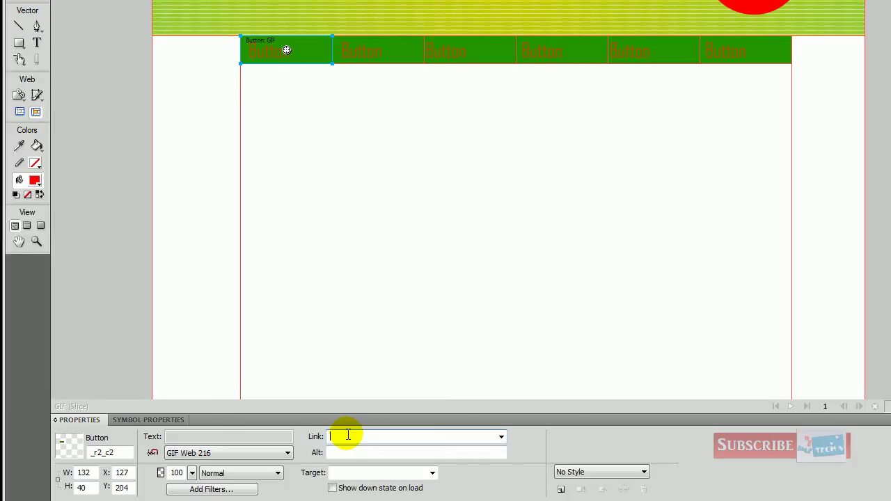
{"action": "type", "text": "home.html"}
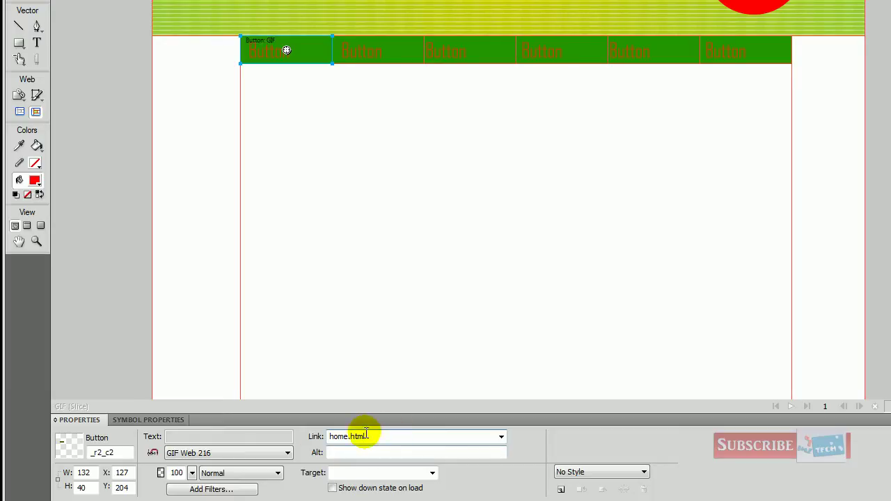
Link the second button to about.html and the third button to game.html.
{"action": "left_click", "coordinate": [403, 62]}
{"action": "left_click", "coordinate": [371, 437]}
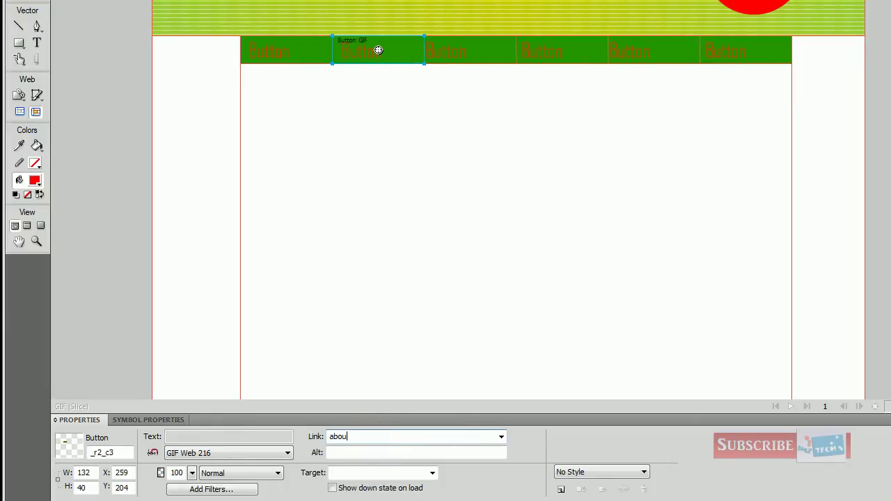
{"action": "left_click", "coordinate": [478, 55]}
{"action": "left_click", "coordinate": [411, 437]}
{"action": "left_click", "coordinate": [411, 437]}
{"action": "type", "text": "game"}
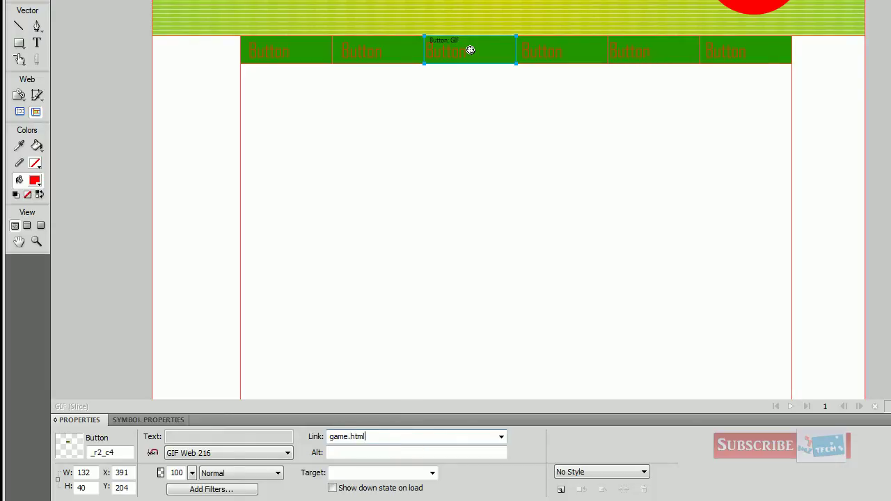
{"action": "left_click", "coordinate": [400, 299]}
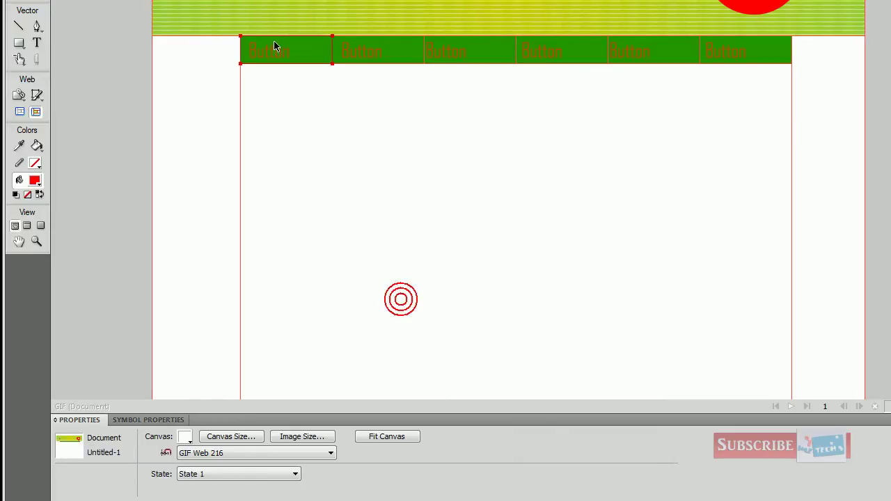
Check the links assigned to the first three buttons.
{"action": "left_click", "coordinate": [310, 50]}
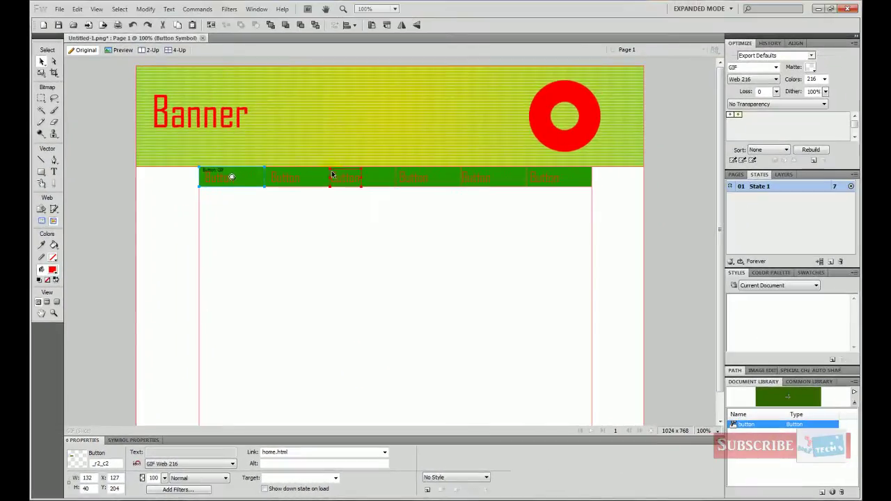
{"action": "left_click", "coordinate": [297, 177]}
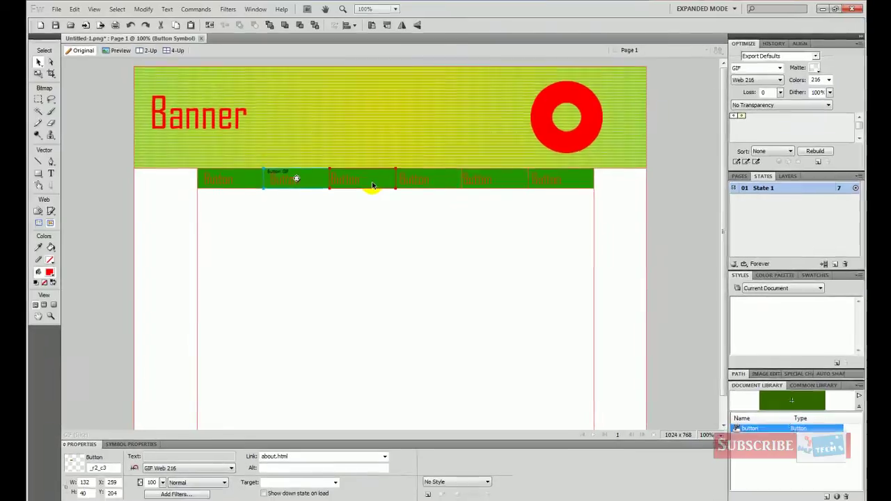
{"action": "left_click", "coordinate": [368, 183]}
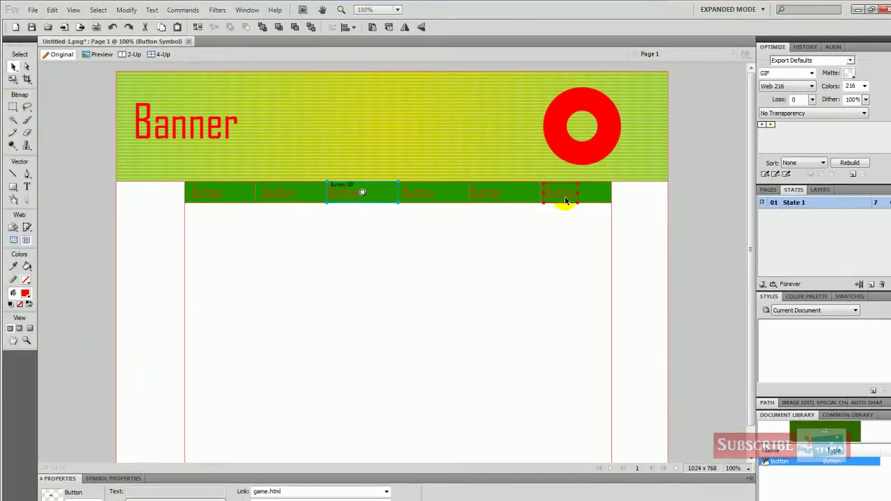
Draw a full-width red rectangle along the bottom edge of the page as a footer.
{"action": "double_click", "coordinate": [512, 265]}
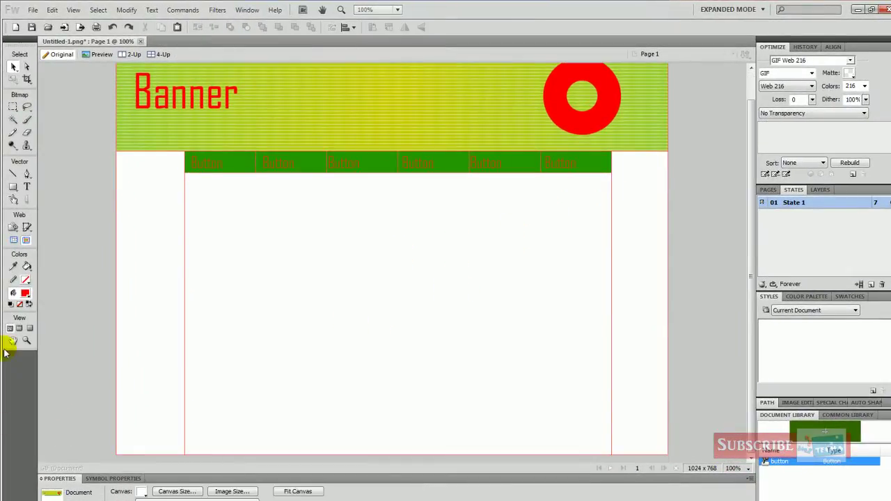
{"action": "left_click", "coordinate": [12, 186]}
{"action": "left_click_drag", "start_coordinate": [115, 433], "coordinate": [668, 454]}
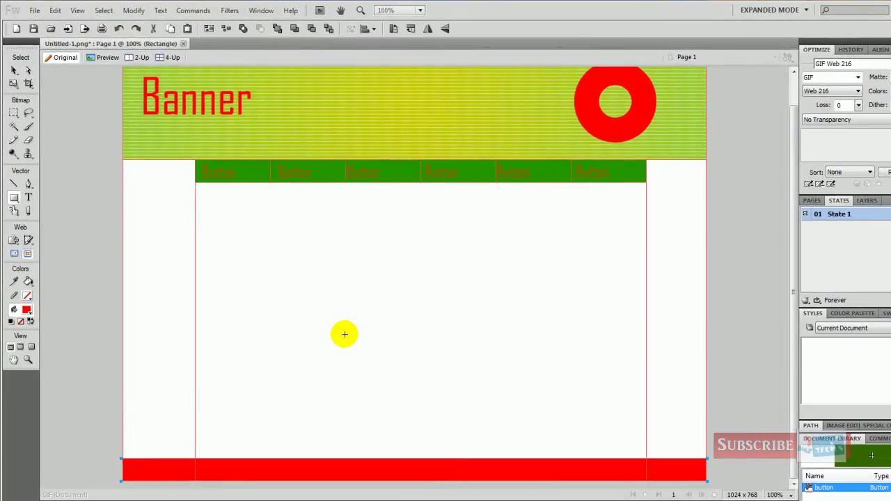
Cover the whole banner with a slice and add another slice over the red footer rectangle.
{"action": "scroll", "coordinate": [344, 334], "scroll_direction": "up", "scroll_amount": 2}
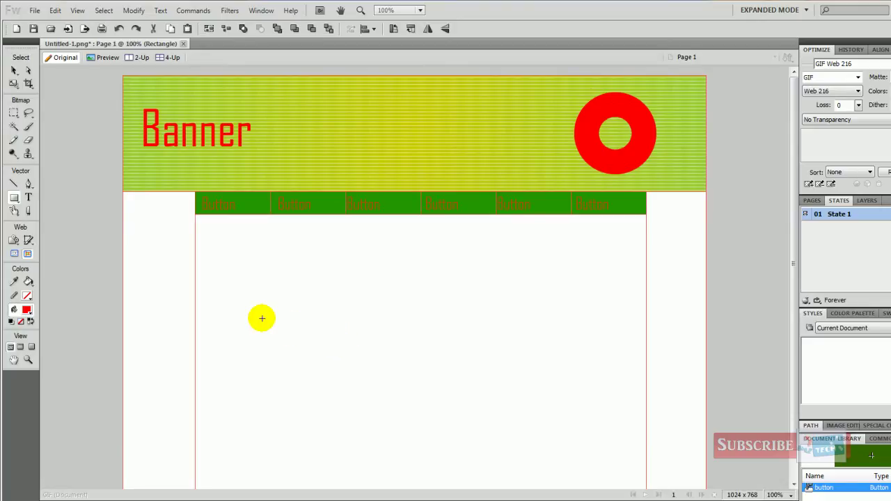
{"action": "scroll", "coordinate": [143, 487], "scroll_direction": "down", "scroll_amount": 1}
{"action": "scroll", "coordinate": [144, 477], "scroll_direction": "up", "scroll_amount": 1}
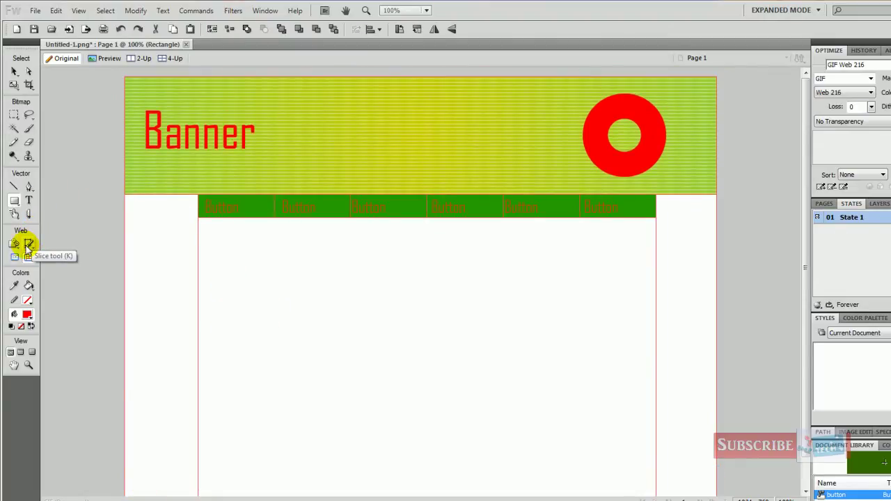
{"action": "left_click", "coordinate": [28, 245]}
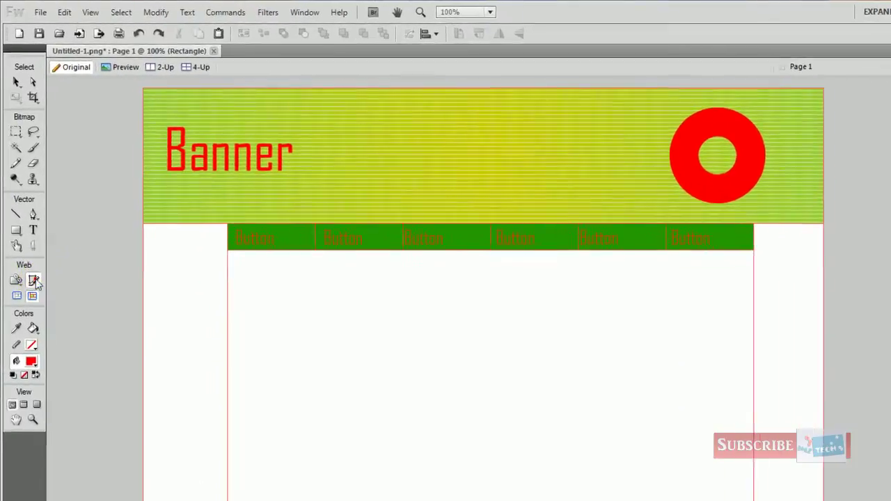
{"action": "left_click_drag", "start_coordinate": [143, 88], "coordinate": [863, 232]}
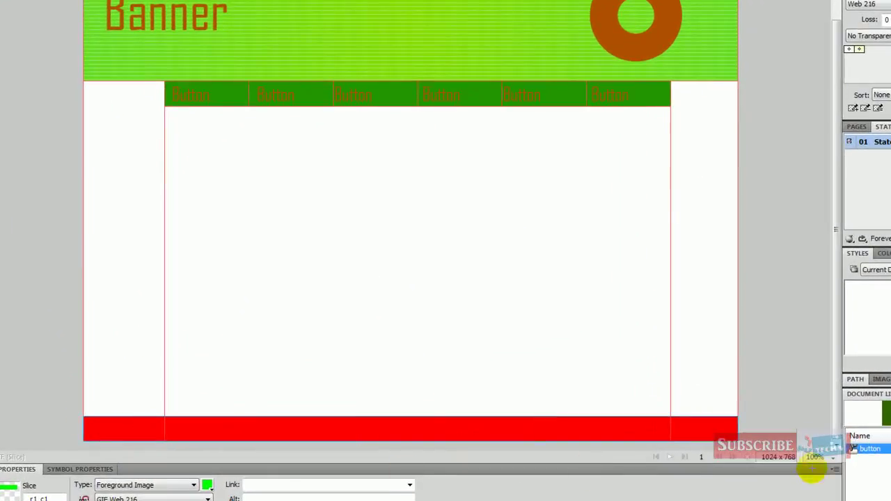
{"action": "key", "text": "alt+shift+u"}
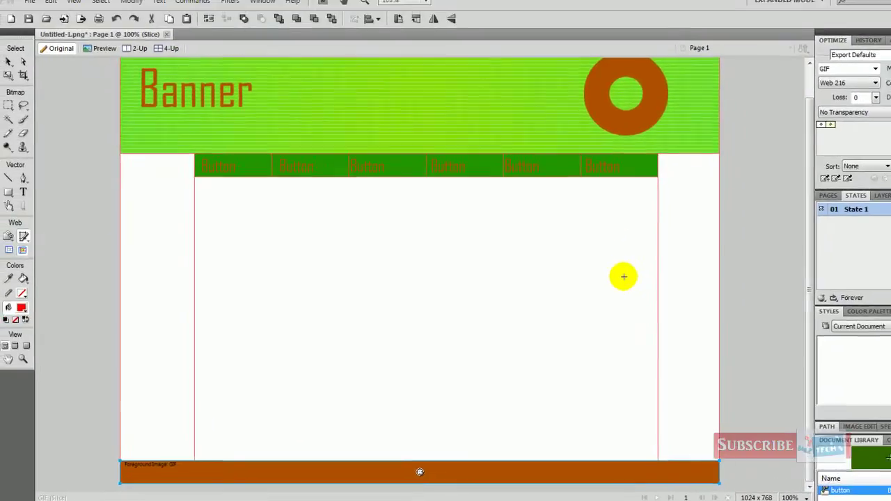
{"action": "left_click", "coordinate": [14, 71]}
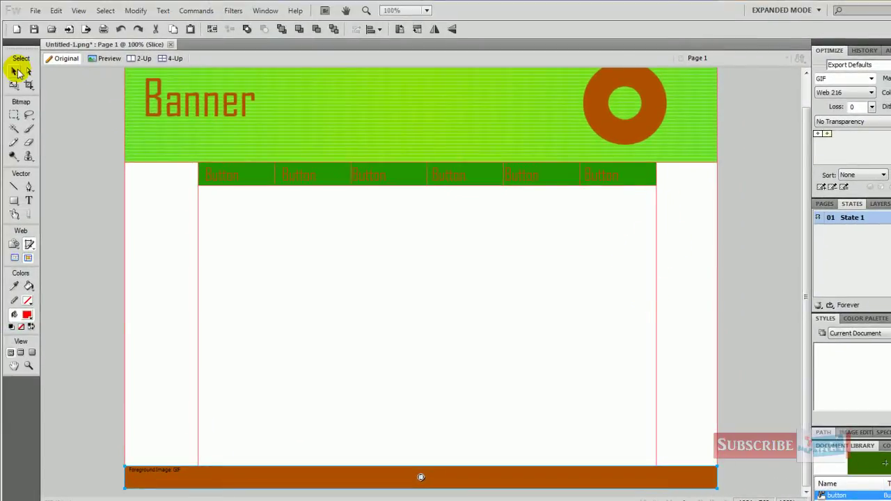
{"action": "left_click", "coordinate": [325, 179]}
{"action": "left_click", "coordinate": [325, 178]}
{"action": "left_click", "coordinate": [325, 178]}
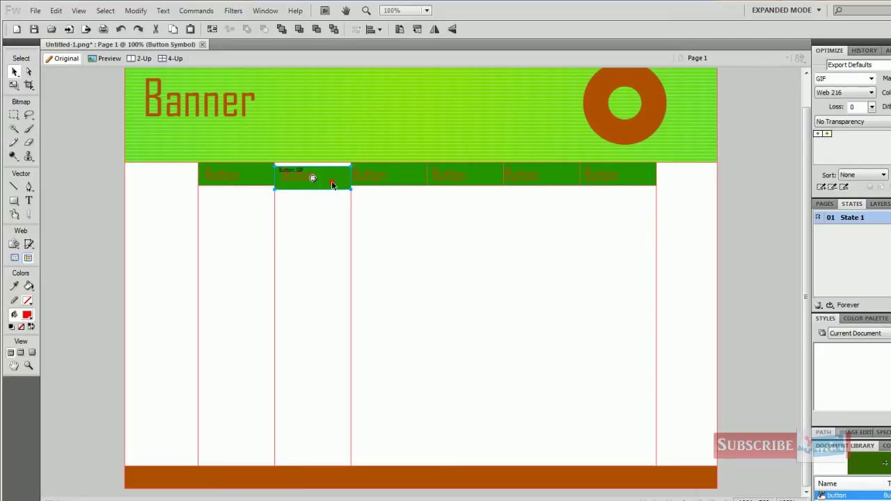
{"action": "left_click", "coordinate": [331, 182]}
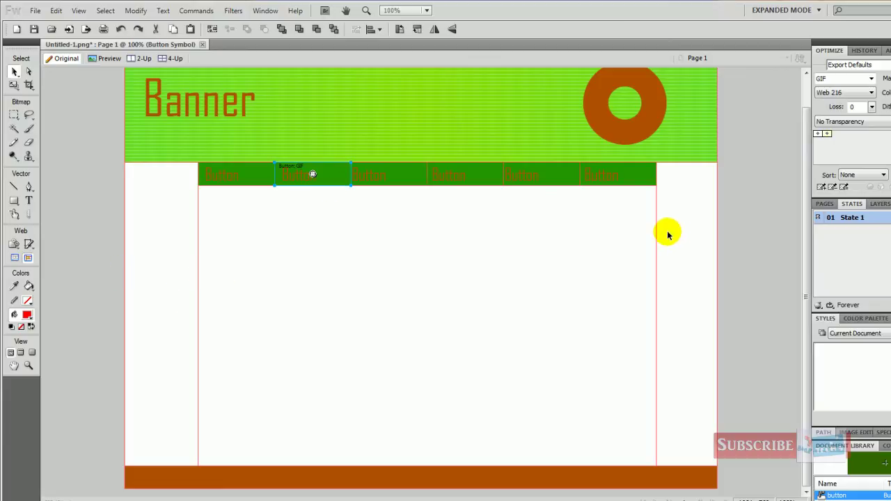
Draw 40 px tall slices over the empty areas at both ends of the button row, reaching the page edges.
{"action": "left_click", "coordinate": [28, 244]}
{"action": "mouse_move", "coordinate": [109, 162]}
{"action": "left_mouse_down"}
{"action": "mouse_move", "coordinate": [199, 202]}
{"action": "mouse_move", "coordinate": [199, 185]}
{"action": "left_mouse_up"}
{"action": "left_click_drag", "start_coordinate": [728, 162], "coordinate": [658, 183]}
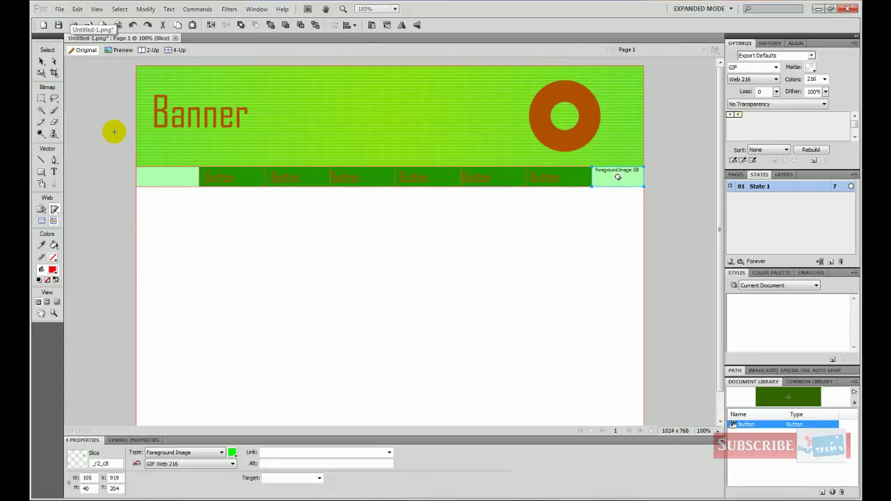
Preview the page in the browser and test the first button's rollover and link, returning to the page before closing the preview.
{"action": "key", "text": "F12"}
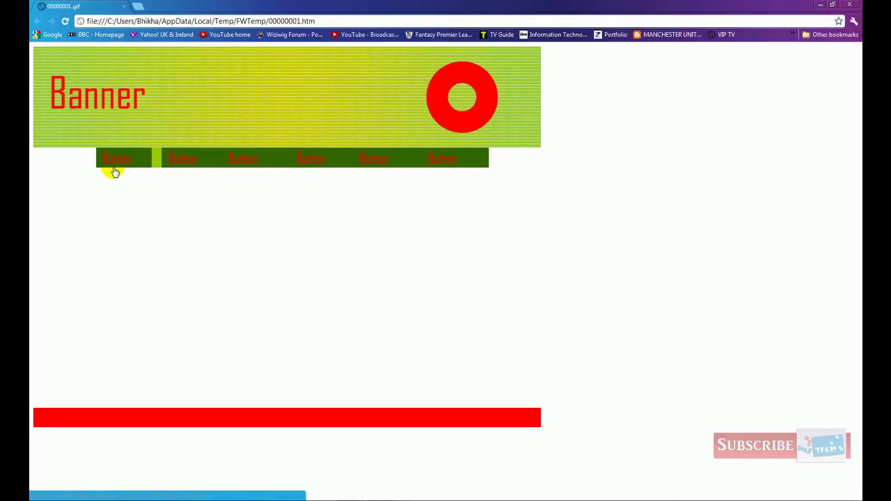
{"action": "left_click", "coordinate": [122, 163]}
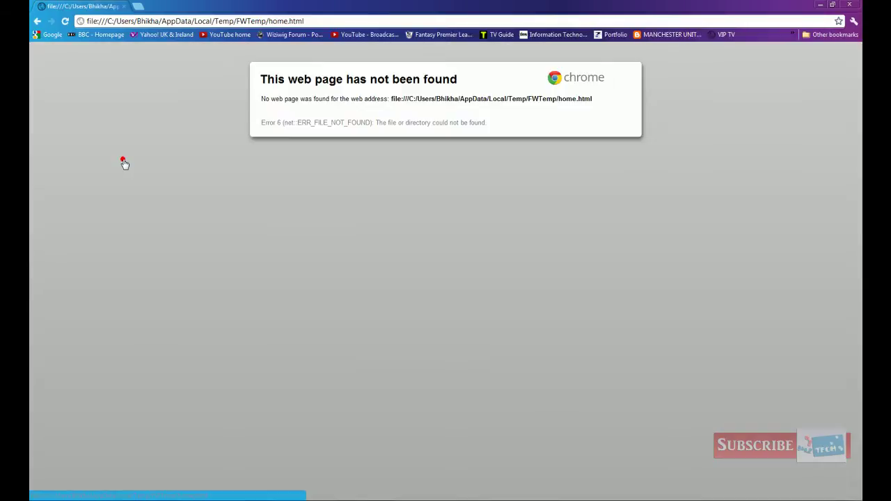
{"action": "left_click", "coordinate": [36, 21]}
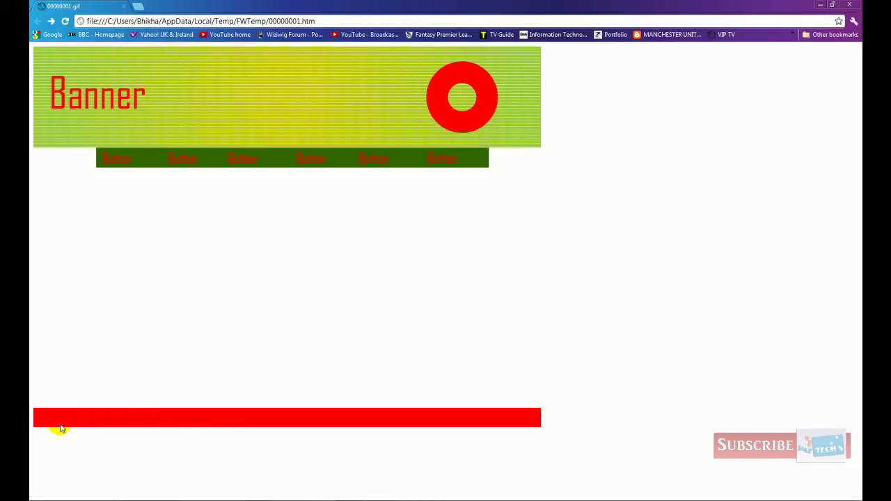
{"action": "left_click", "coordinate": [849, 5]}
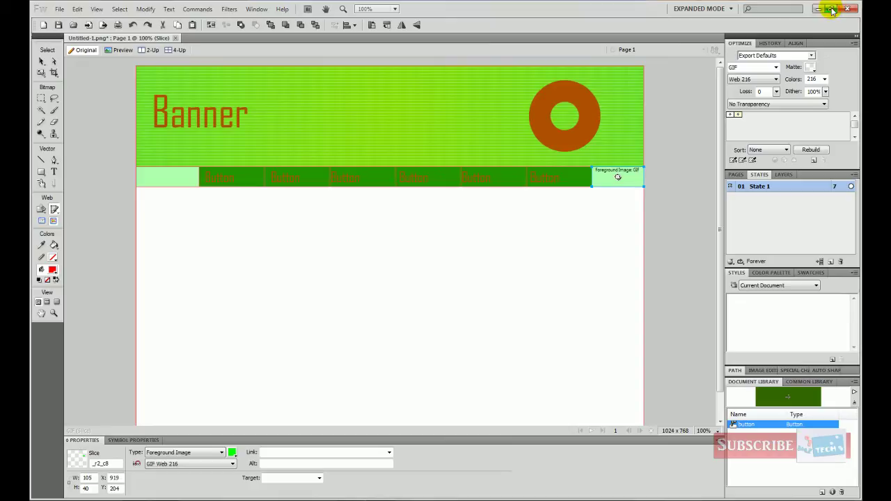
Create a new folder named mywebsite on the desktop and return to the full-size layout window.
{"action": "left_click_drag", "start_coordinate": [603, 9], "coordinate": [334, 12]}
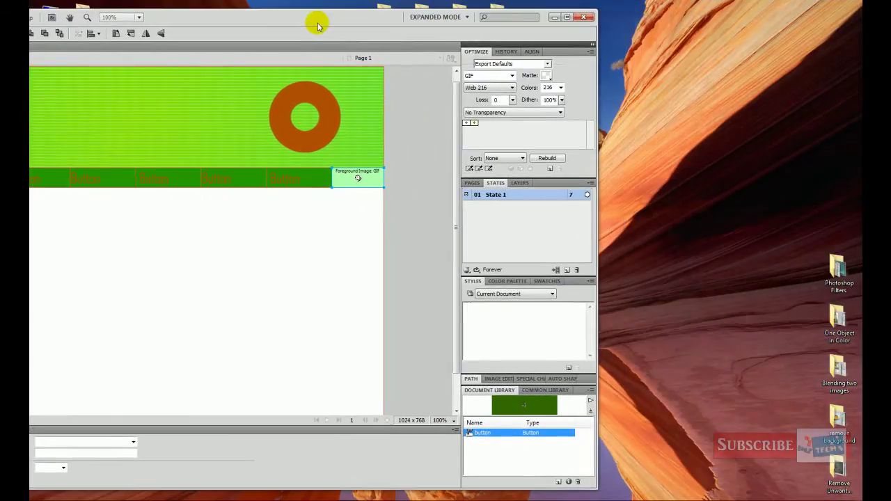
{"action": "right_click", "coordinate": [703, 130]}
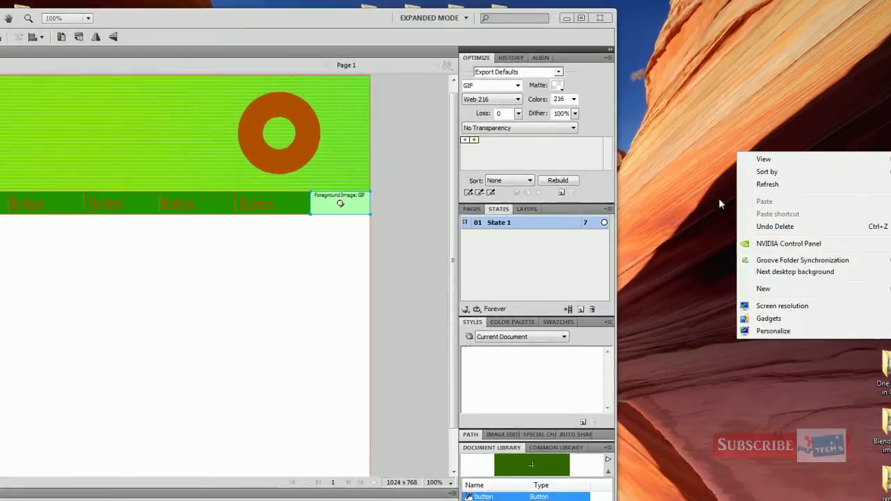
{"action": "mouse_move", "coordinate": [824, 351]}
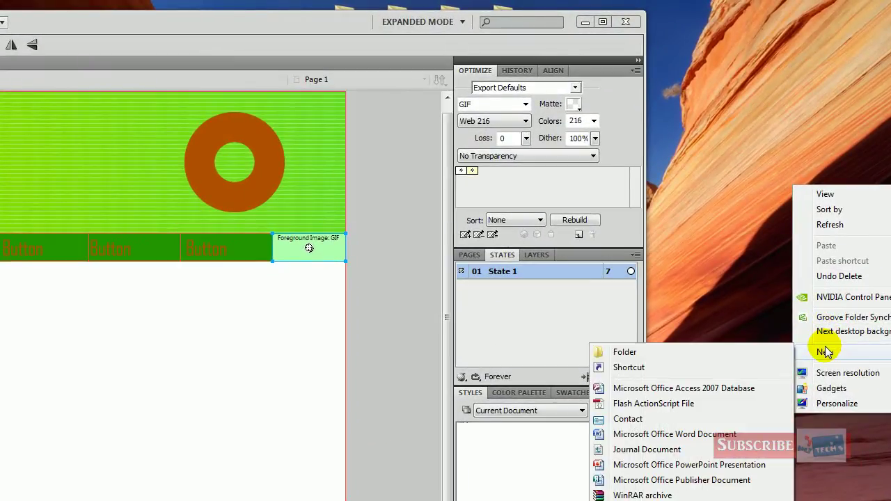
{"action": "left_click", "coordinate": [624, 352]}
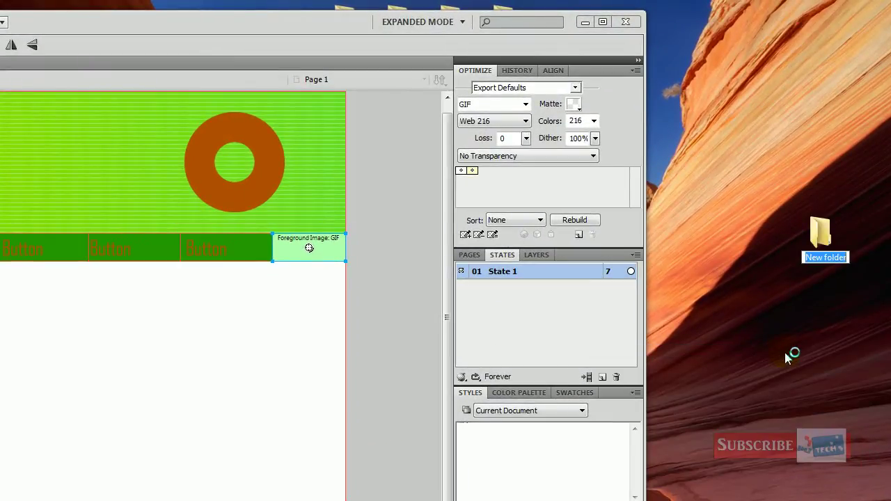
{"action": "type", "text": "mywebsit"}
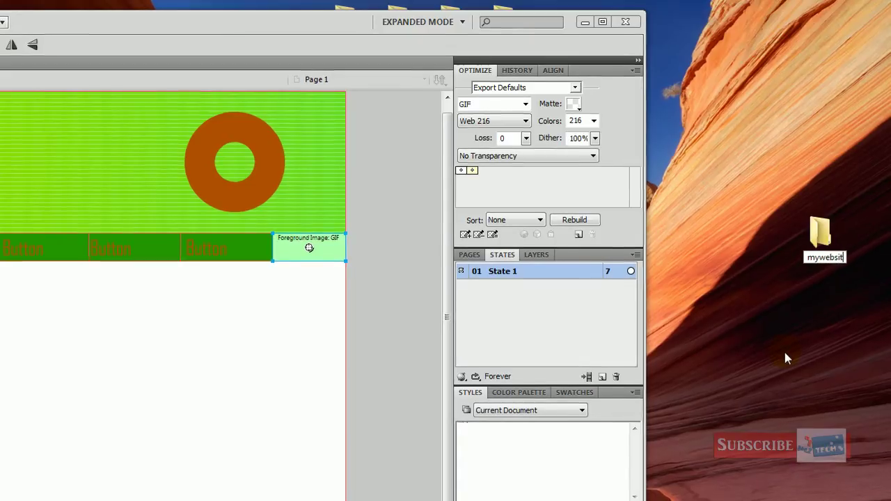
{"action": "type", "text": "e"}
{"action": "key", "text": "Return"}
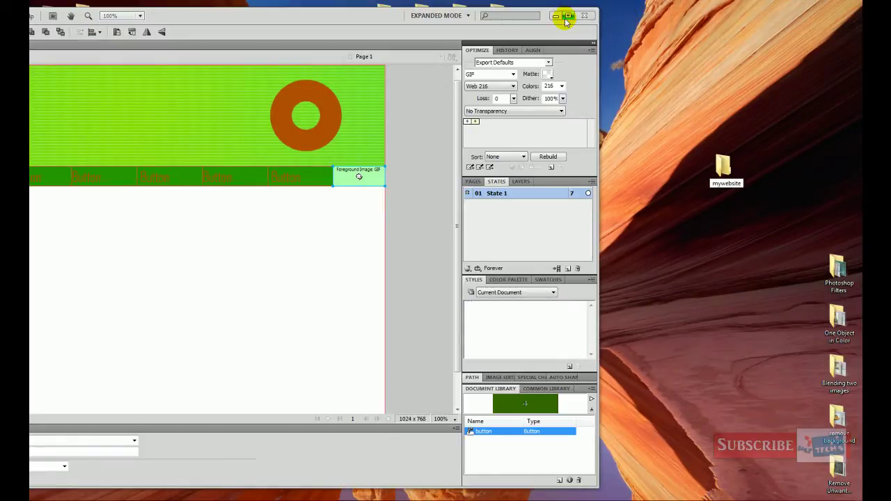
{"action": "left_click", "coordinate": [567, 15]}
Export only the selected slice as HTML and Images under the name mywebsite into the desktop folder mywebsite.
{"action": "left_click", "coordinate": [64, 10]}
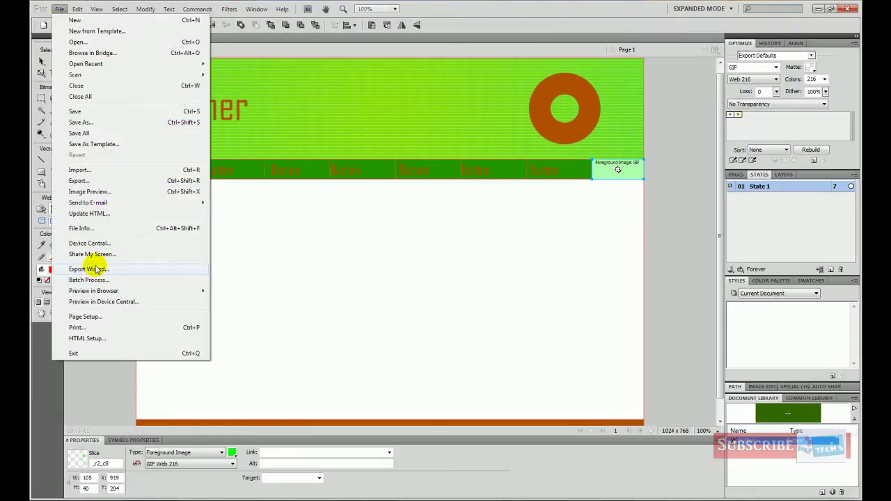
{"action": "left_click", "coordinate": [99, 181]}
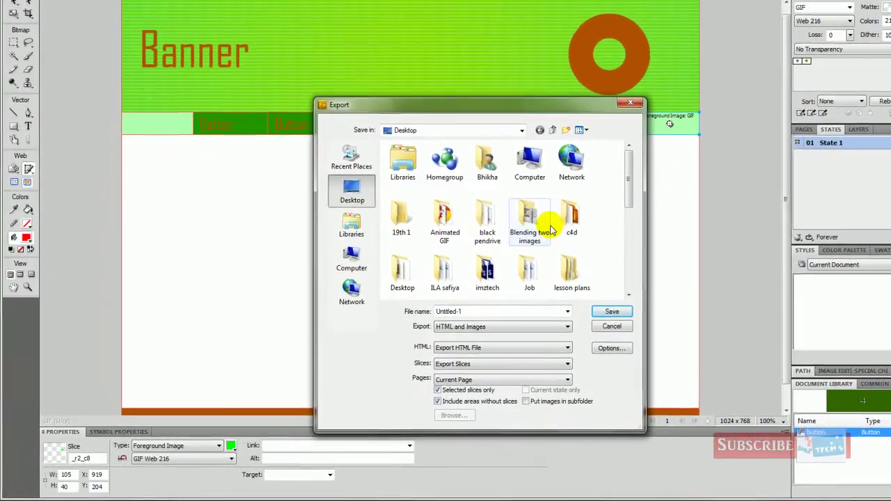
{"action": "left_click", "coordinate": [512, 262]}
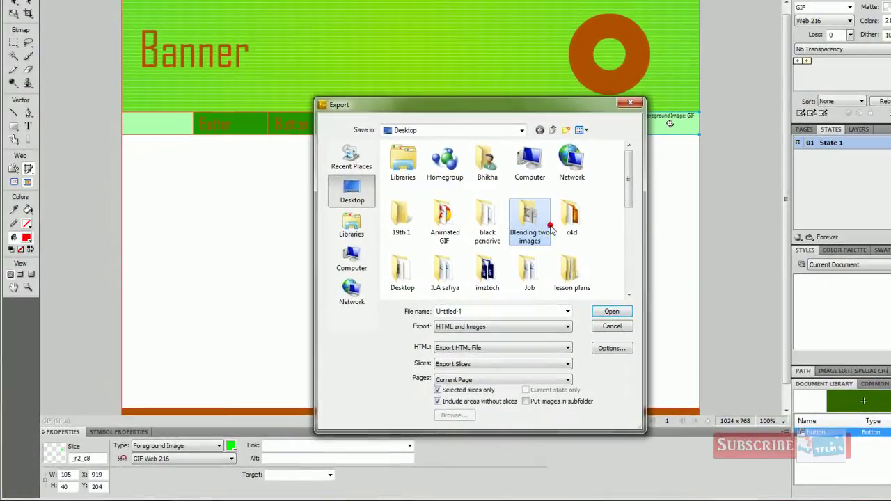
{"action": "key", "text": "m"}
{"action": "key", "text": "m"}
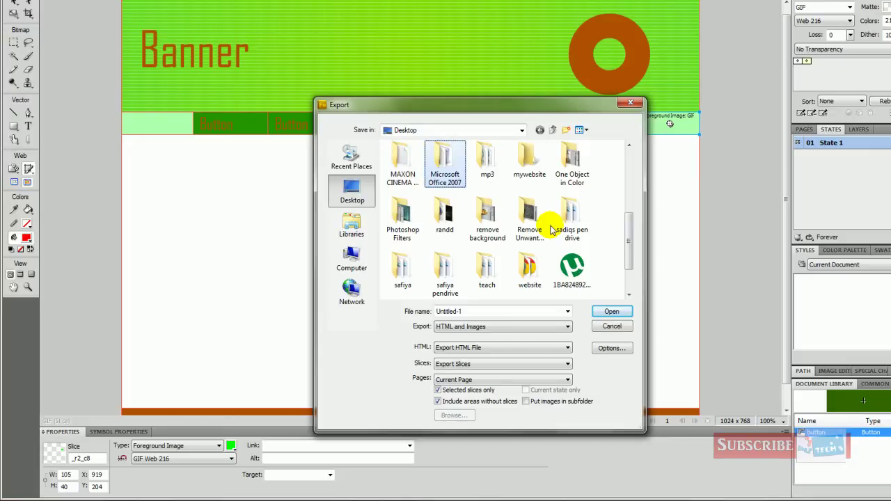
{"action": "key", "text": "m"}
{"action": "key", "text": "m"}
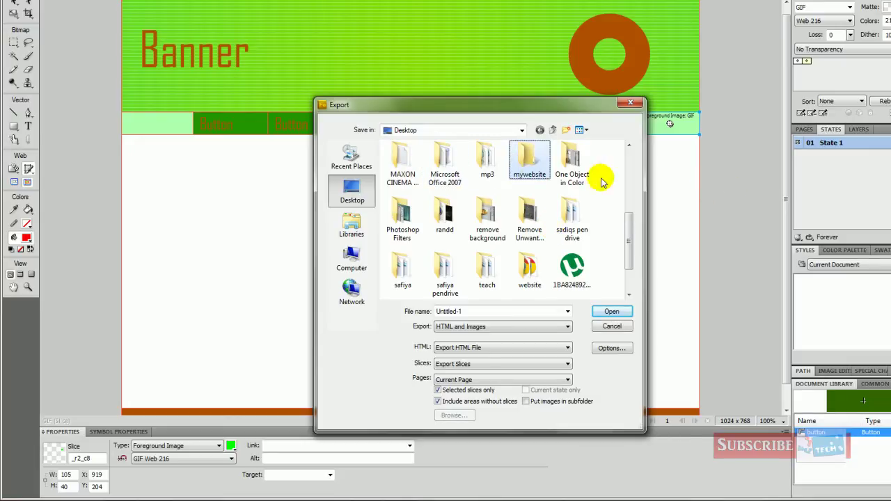
{"action": "double_click", "coordinate": [529, 159]}
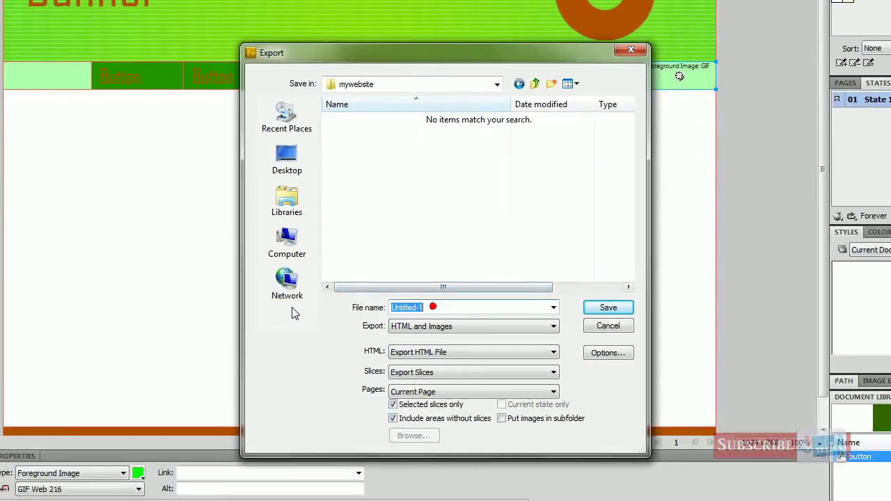
{"action": "type", "text": "mywebsite"}
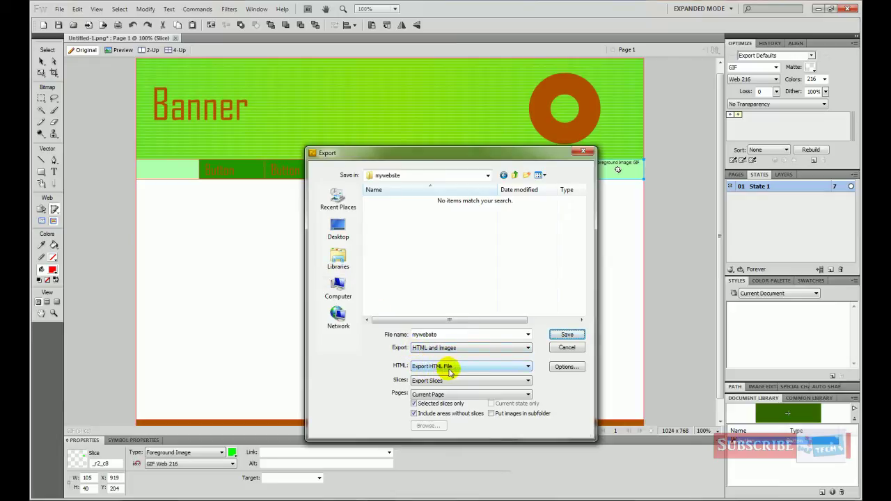
{"action": "left_click", "coordinate": [555, 336]}
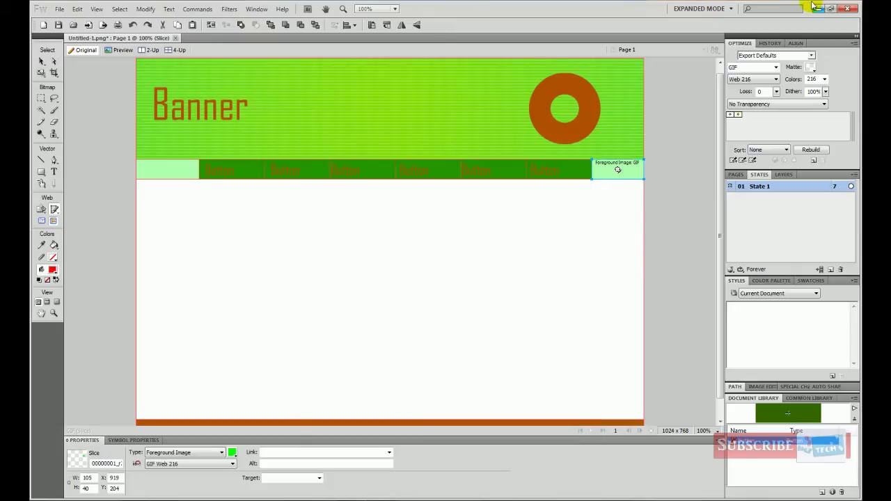
Check the exported files in the desktop folder mywebsite and return to the layout.
{"action": "left_click_drag", "start_coordinate": [589, 5], "coordinate": [341, 16]}
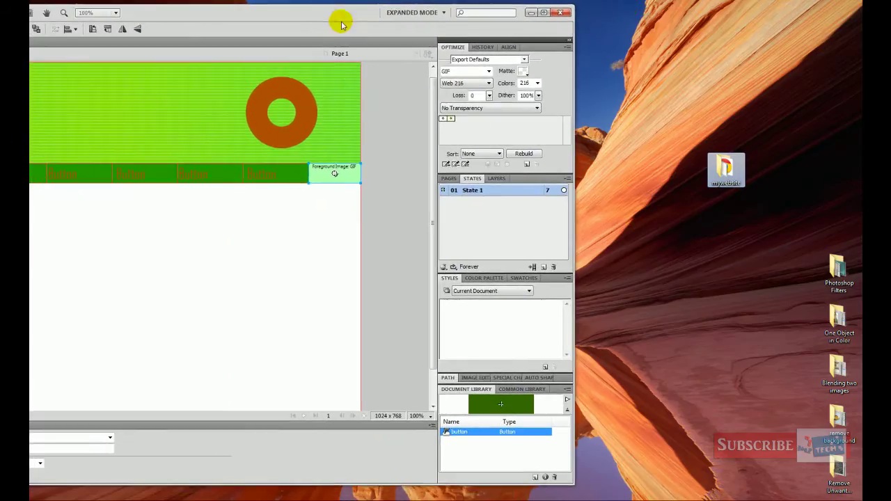
{"action": "double_click", "coordinate": [721, 168]}
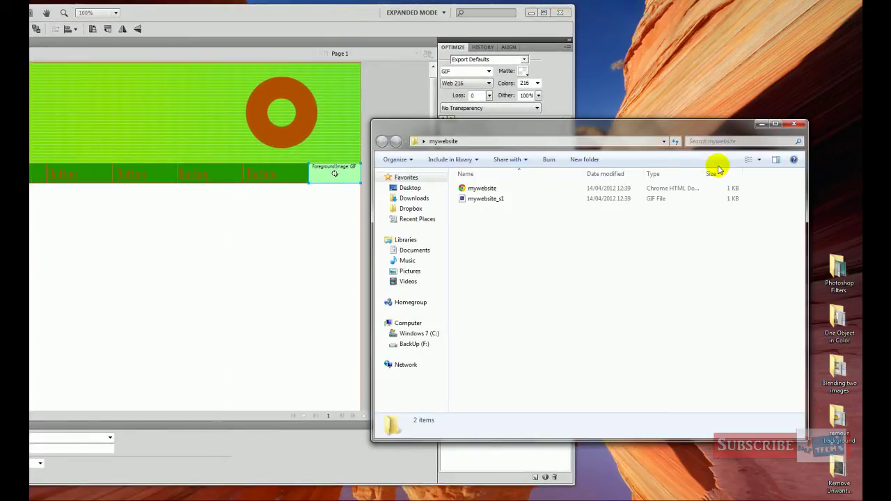
{"action": "left_click", "coordinate": [799, 126]}
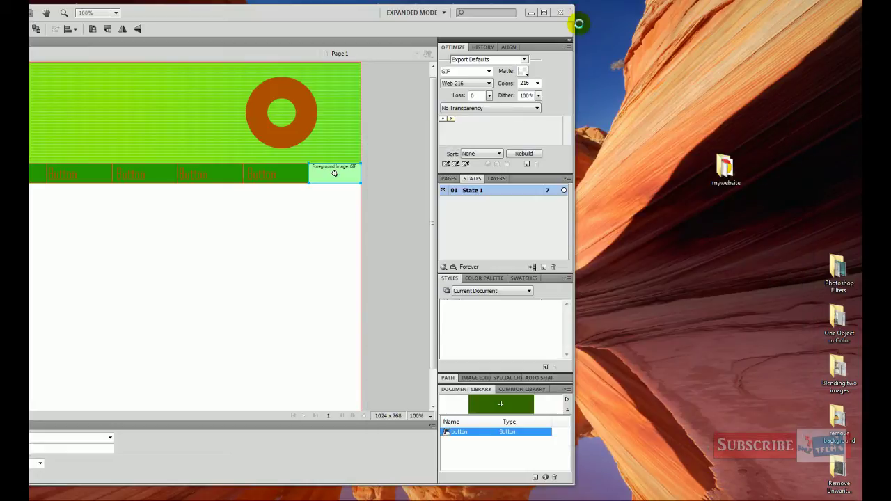
{"action": "left_click", "coordinate": [543, 12]}
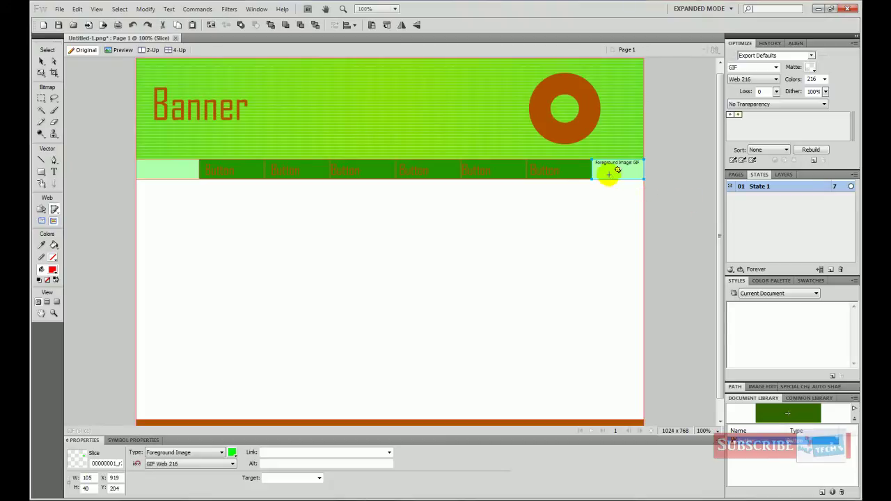
Deselect the slice beside the last button so that nothing on the page is selected.
{"action": "left_click", "coordinate": [41, 61]}
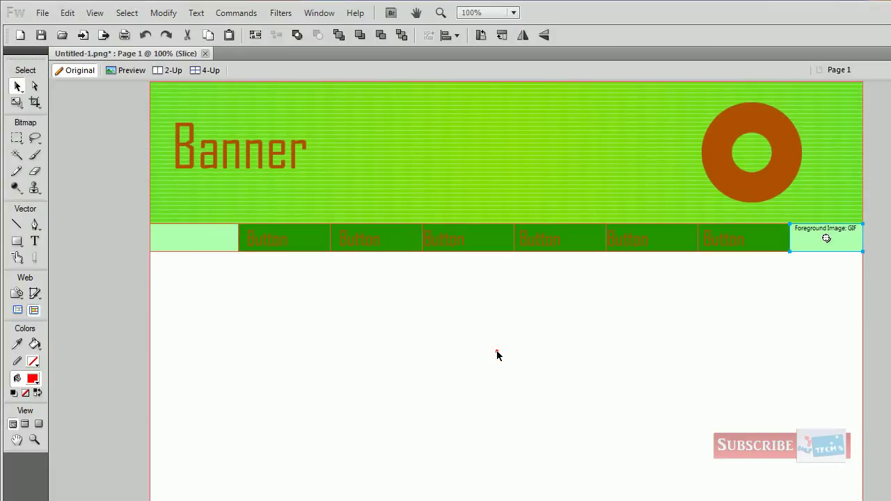
{"action": "left_click", "coordinate": [496, 355]}
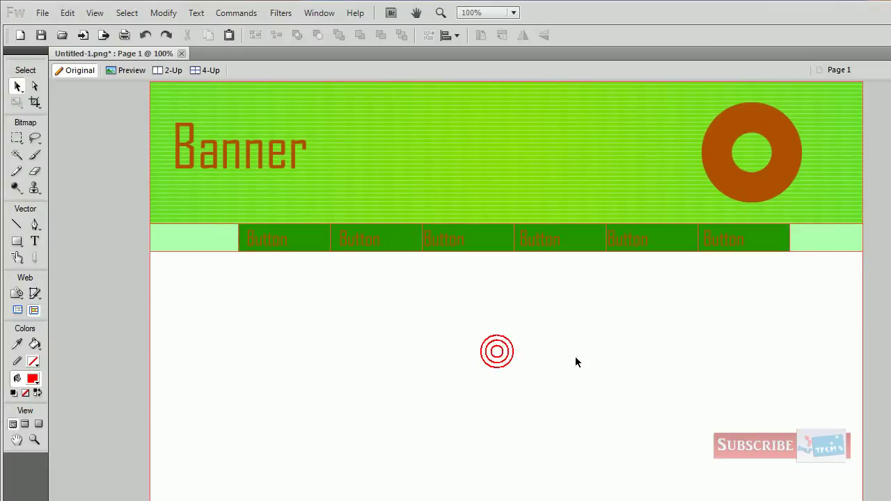
{"action": "left_click", "coordinate": [627, 379]}
{"action": "left_click", "coordinate": [517, 396]}
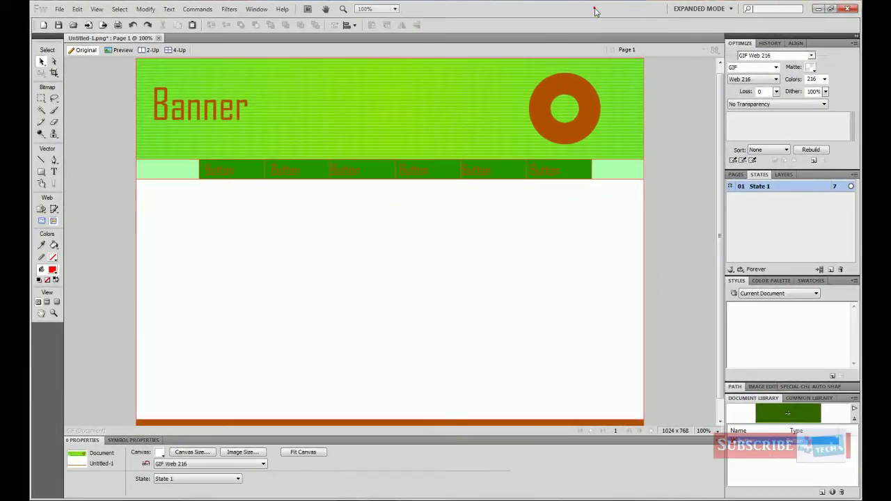
Delete the two exported files from the mywebsite folder and return to the layout.
{"action": "double_click", "coordinate": [595, 10]}
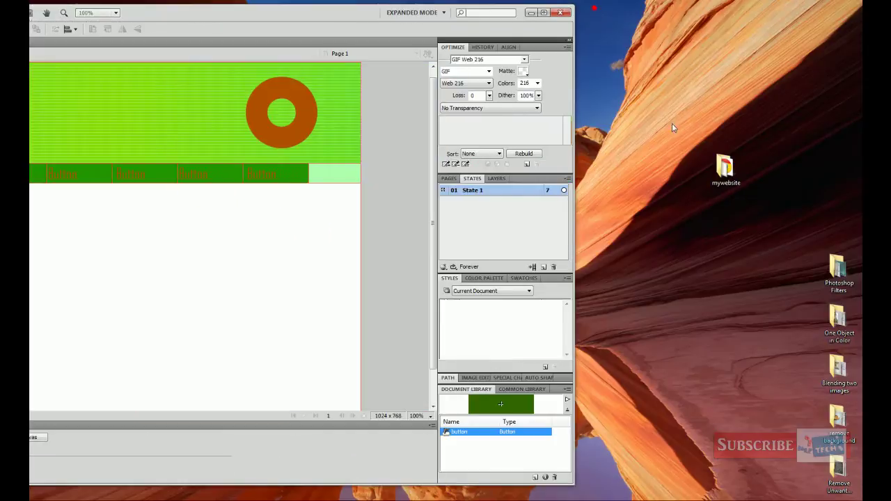
{"action": "double_click", "coordinate": [726, 165]}
{"action": "key", "text": "ctrl+a"}
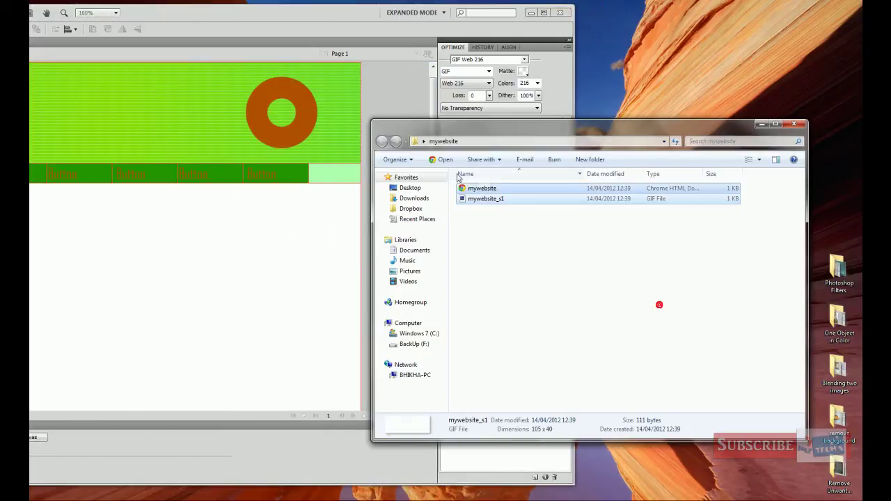
{"action": "key", "text": "Delete"}
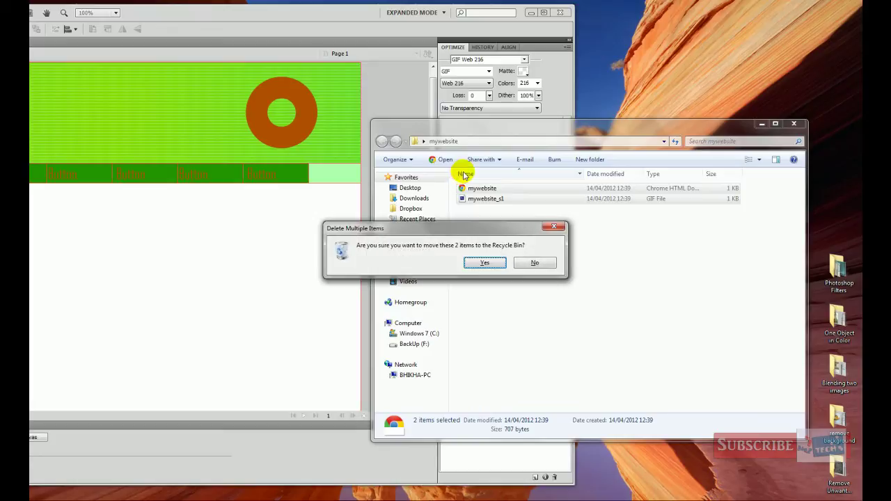
{"action": "left_click", "coordinate": [481, 262]}
{"action": "double_click", "coordinate": [539, 11]}
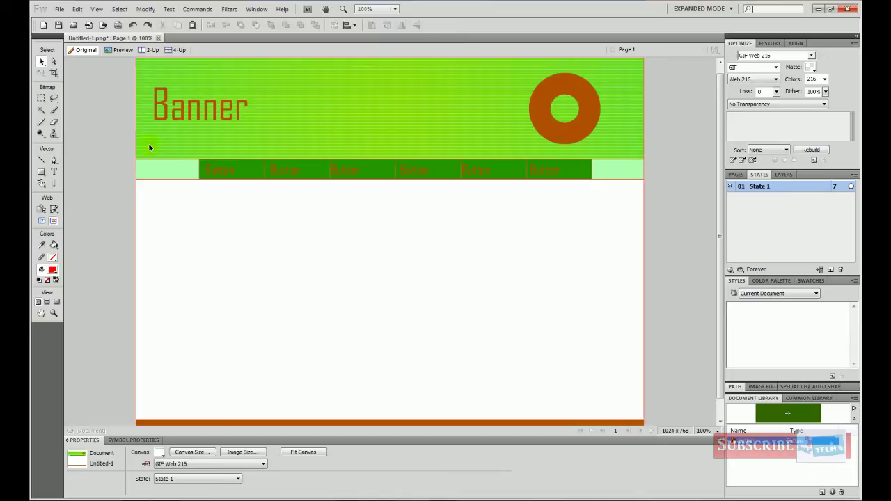
Export the whole current page as HTML and Images with its slices and unsliced areas, named mywebsite, into the mywebsite folder.
{"action": "left_click", "coordinate": [60, 9]}
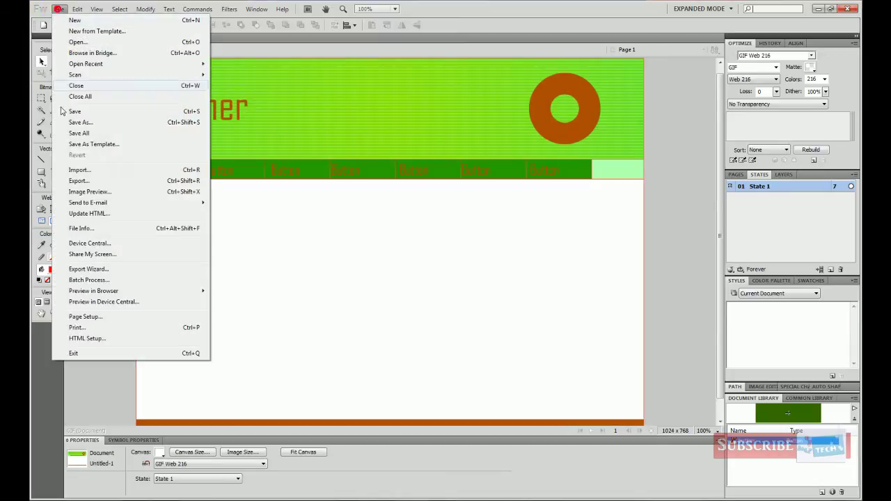
{"action": "left_click", "coordinate": [76, 181]}
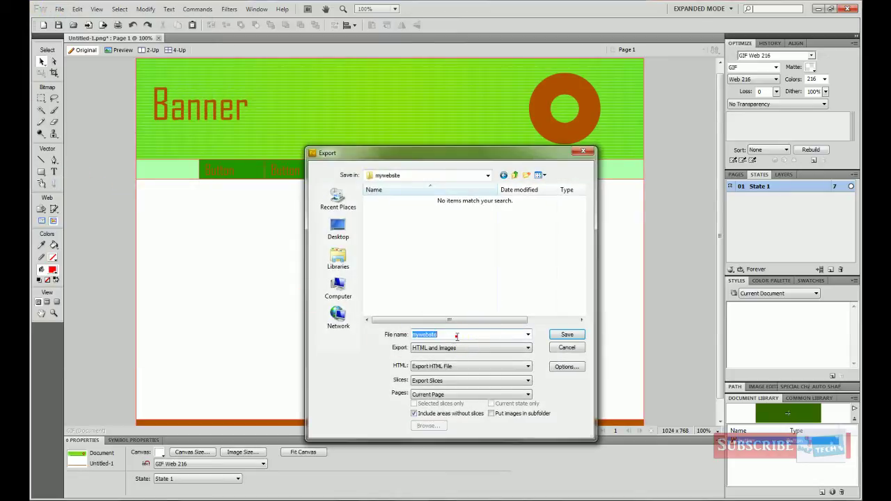
{"action": "left_click", "coordinate": [566, 335]}
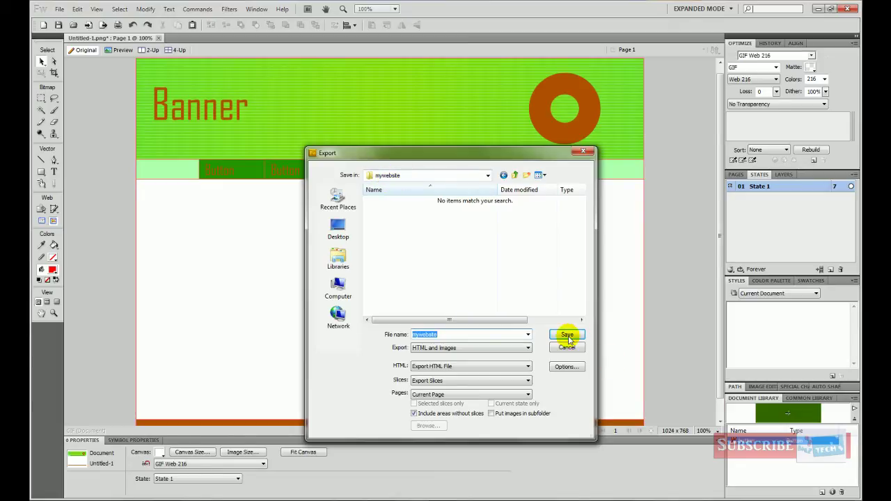
Open the exported mywebsite HTML page from the mywebsite folder in the browser.
{"action": "double_click", "coordinate": [616, 15]}
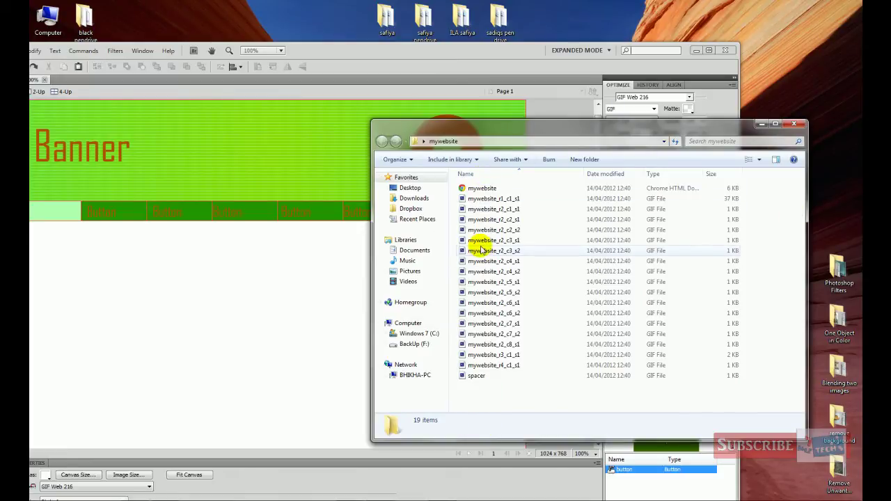
{"action": "left_click", "coordinate": [483, 188]}
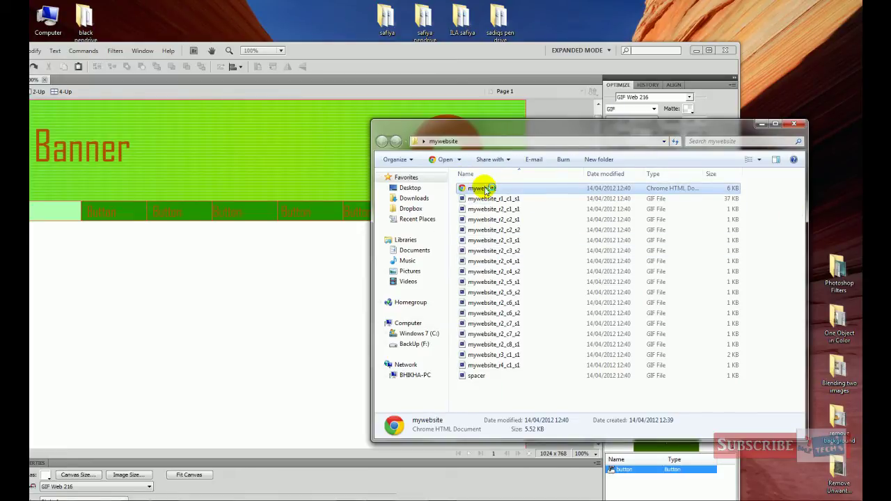
{"action": "double_click", "coordinate": [482, 188]}
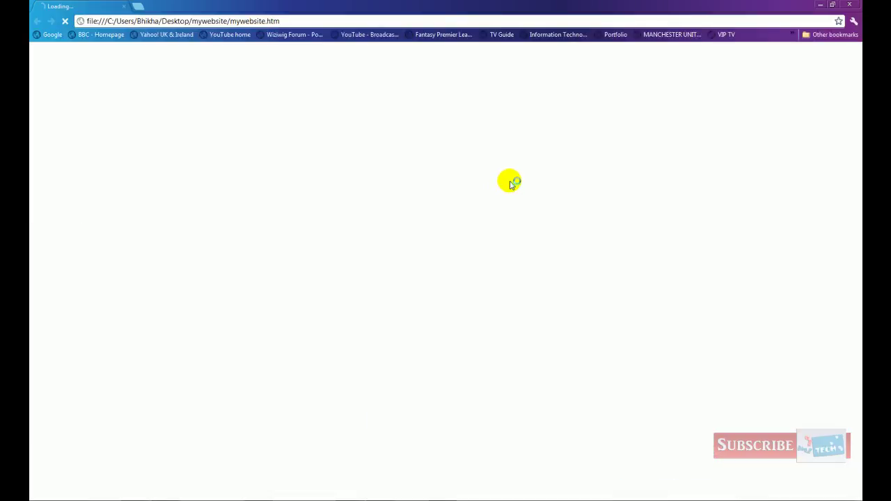
Close the browser, switch to Dreamweaver and start a new site named mywebsite.
{"action": "left_click", "coordinate": [856, 5]}
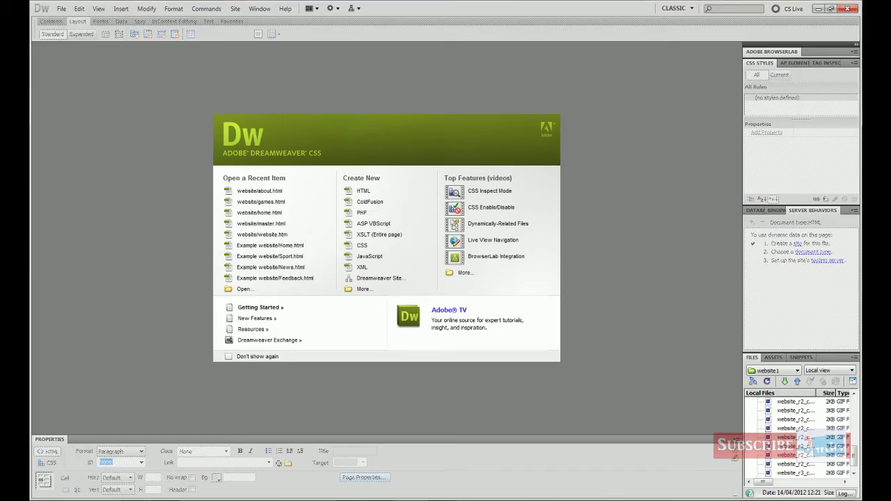
{"action": "left_click", "coordinate": [235, 8]}
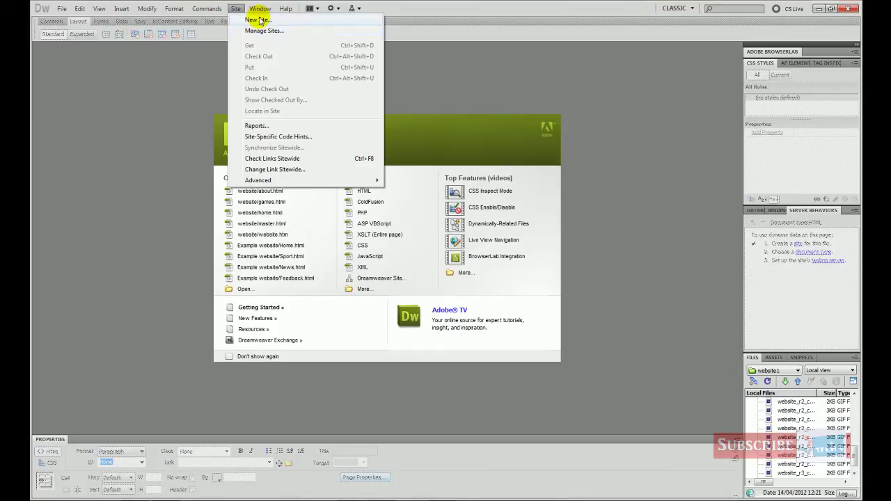
{"action": "left_click", "coordinate": [255, 31]}
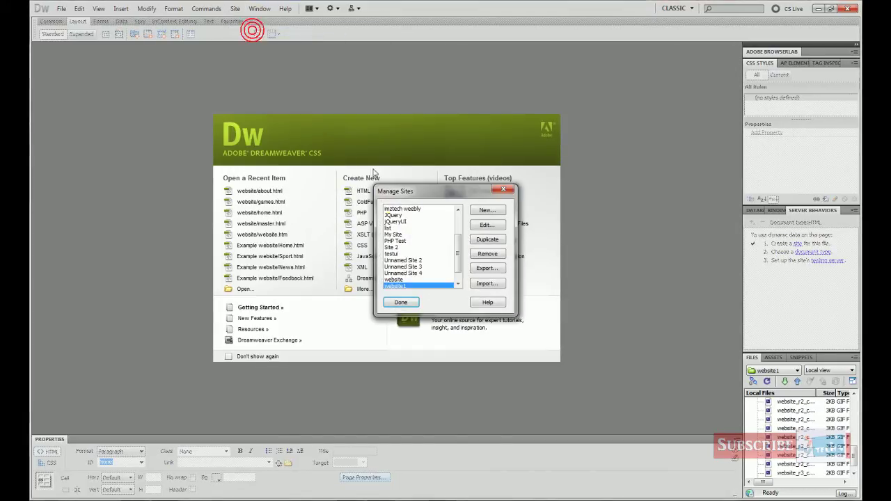
{"action": "left_click", "coordinate": [491, 207]}
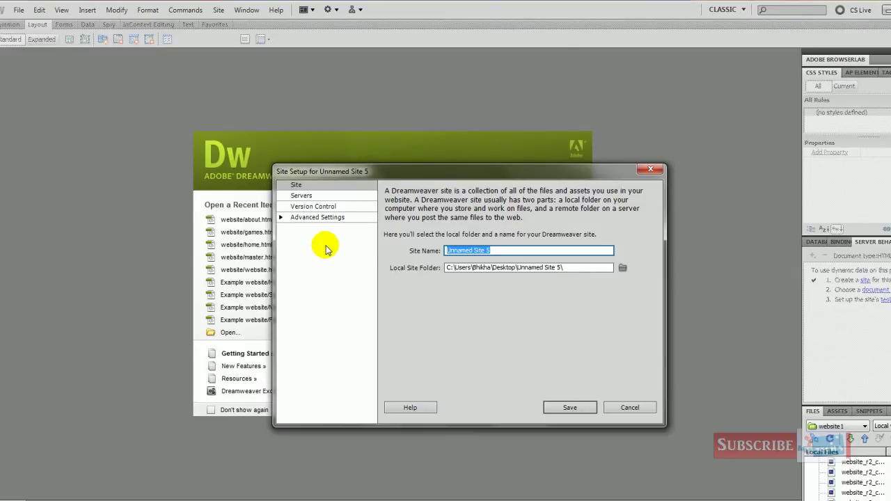
{"action": "type", "text": "mywebsite"}
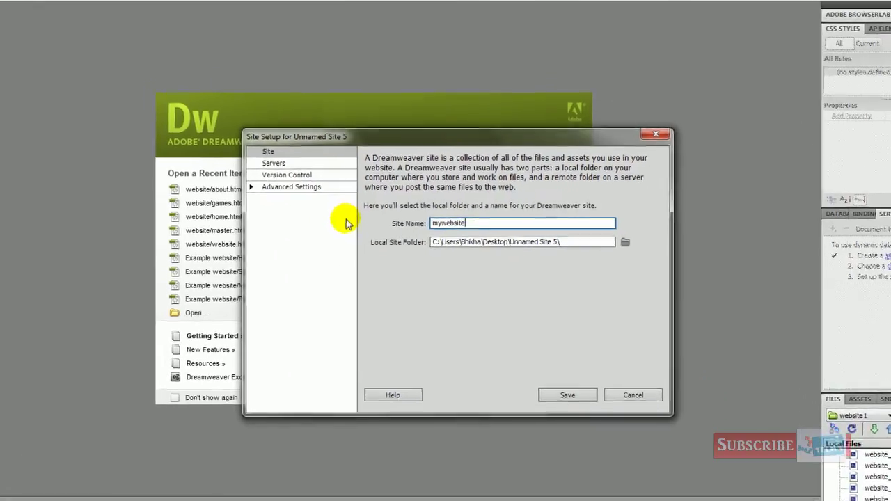
Set the local site folder to the mywebsite folder on the Desktop, save the site and finish managing sites.
{"action": "left_click", "coordinate": [627, 216]}
{"action": "left_click", "coordinate": [449, 233]}
{"action": "key", "text": "m"}
{"action": "key", "text": "p"}
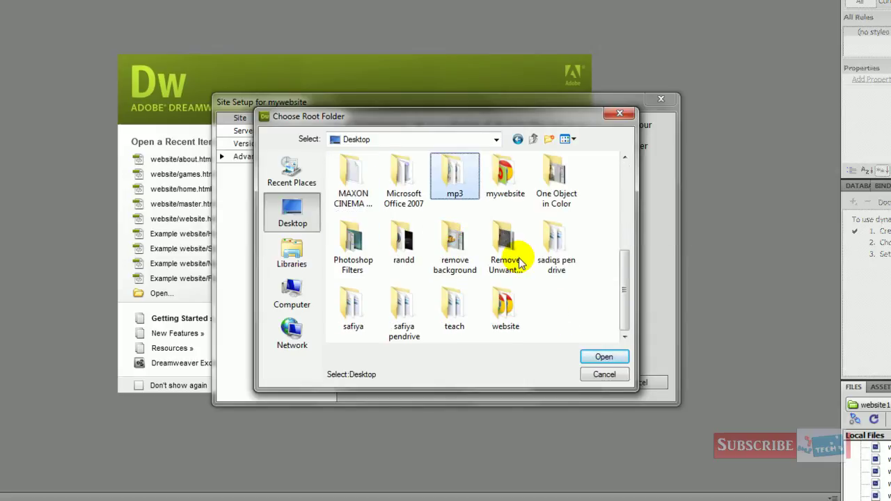
{"action": "double_click", "coordinate": [504, 171]}
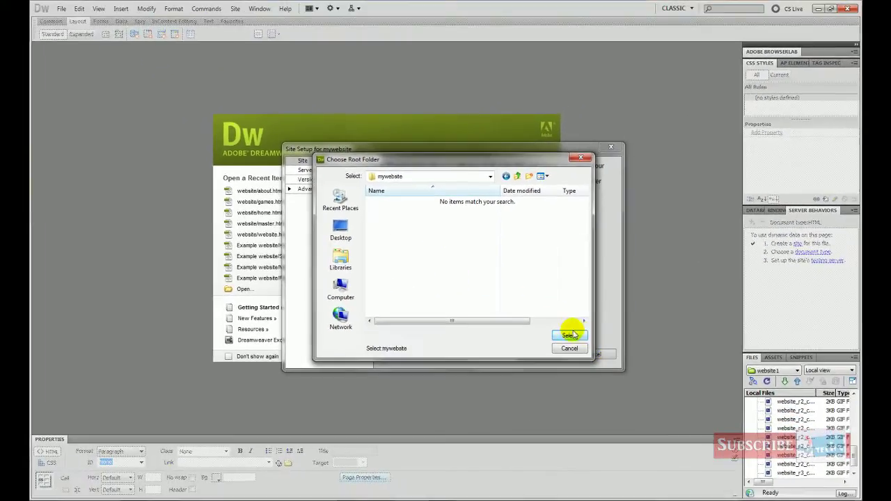
{"action": "left_click", "coordinate": [571, 334]}
{"action": "left_click", "coordinate": [534, 354]}
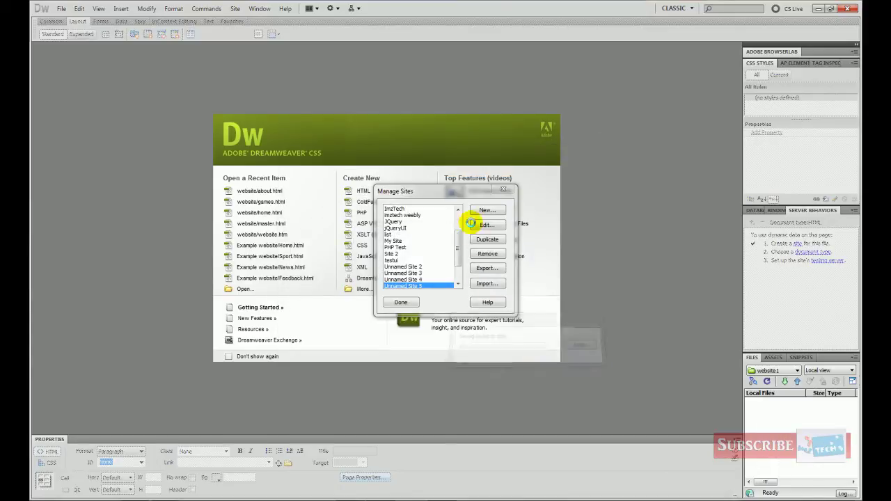
{"action": "left_click", "coordinate": [401, 302]}
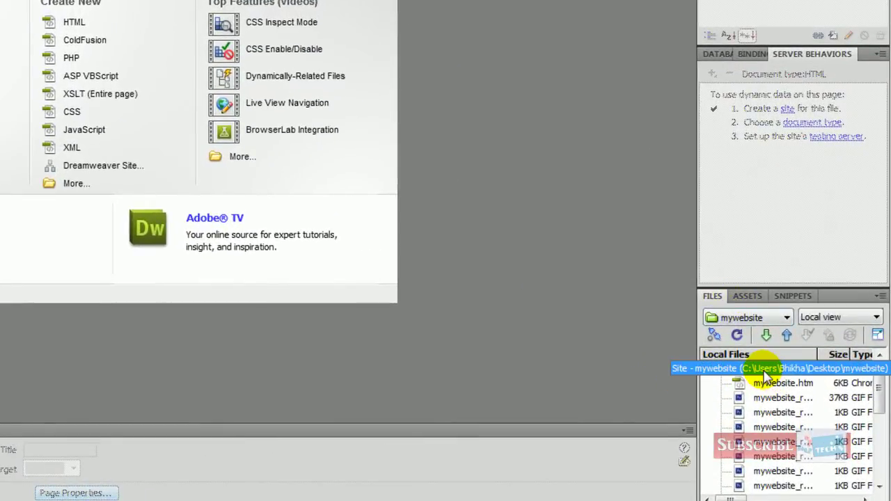
Undock the site's file list over the workspace and enlarge it to show the file types and dates.
{"action": "scroll", "coordinate": [769, 397], "scroll_direction": "down", "scroll_amount": 3}
{"action": "left_click_drag", "start_coordinate": [712, 296], "coordinate": [368, 9]}
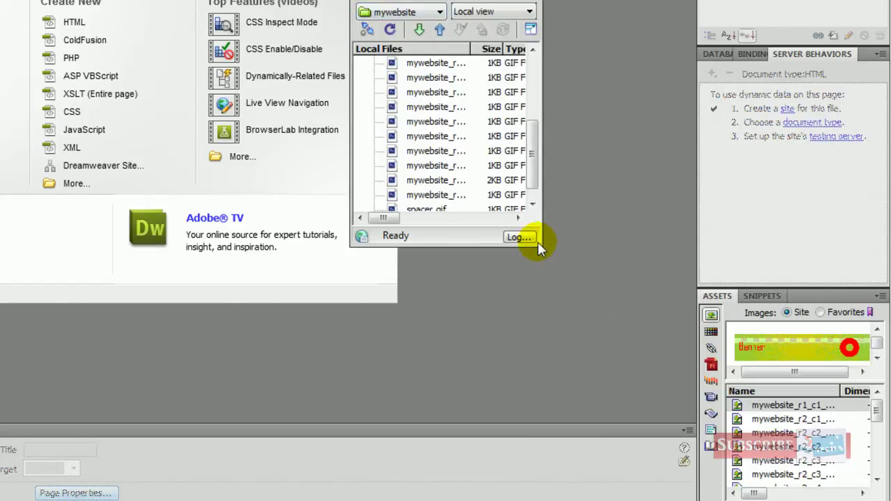
{"action": "left_click_drag", "start_coordinate": [541, 245], "coordinate": [648, 399]}
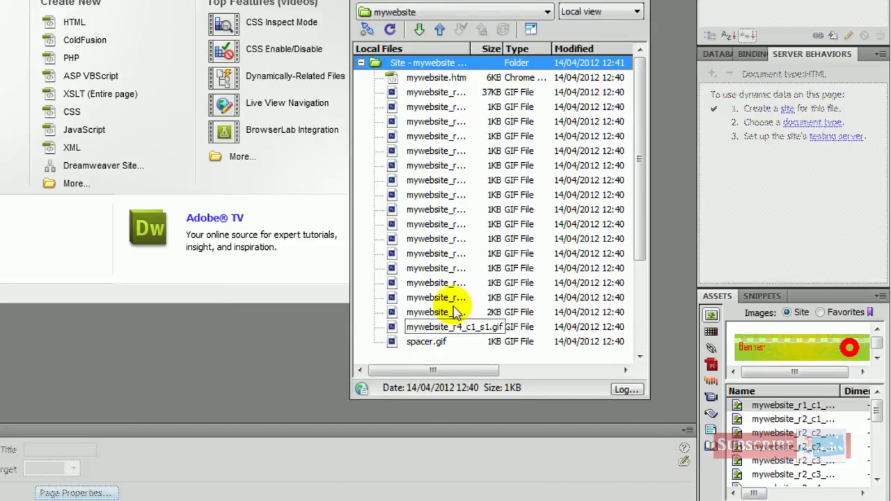
Rename the exported page mywebsite.htm to master.html.
{"action": "left_click", "coordinate": [428, 80]}
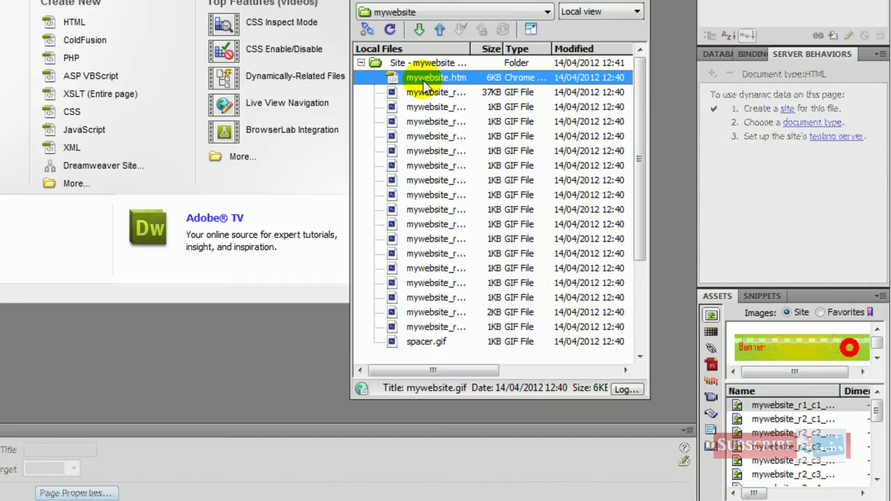
{"action": "left_click", "coordinate": [425, 79]}
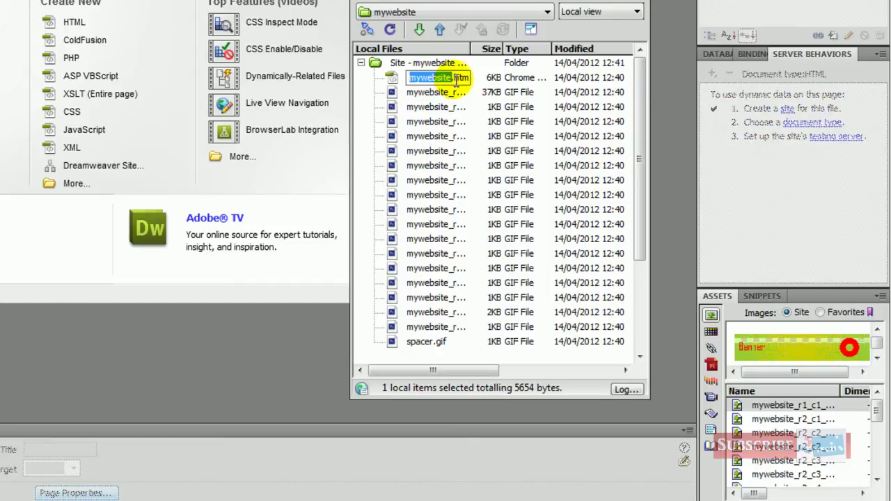
{"action": "left_click_drag", "start_coordinate": [468, 77], "coordinate": [376, 82]}
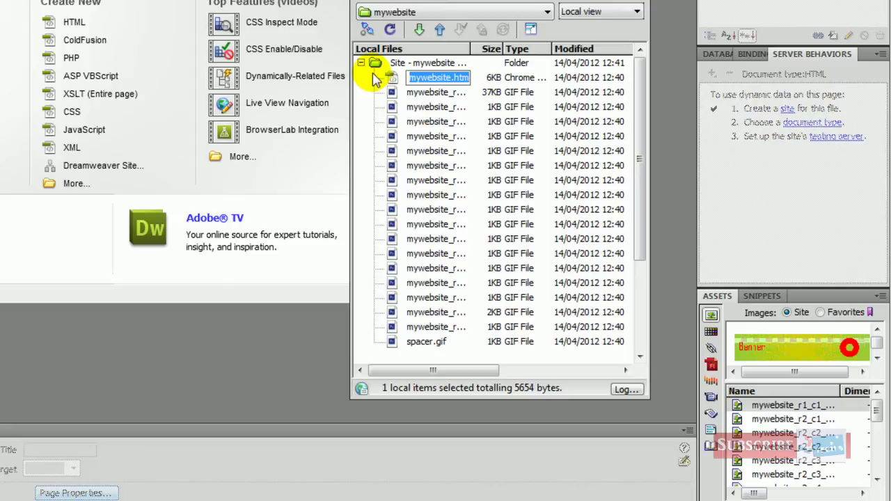
{"action": "type", "text": "m"}
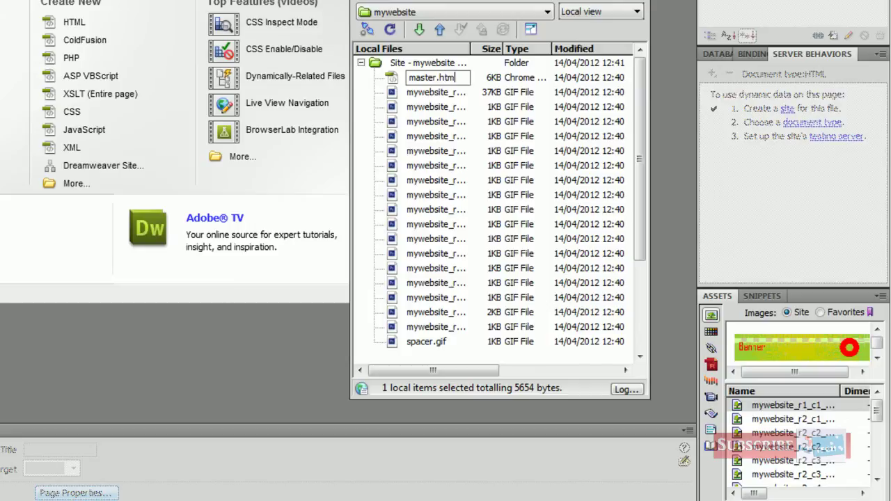
{"action": "left_click", "coordinate": [432, 92]}
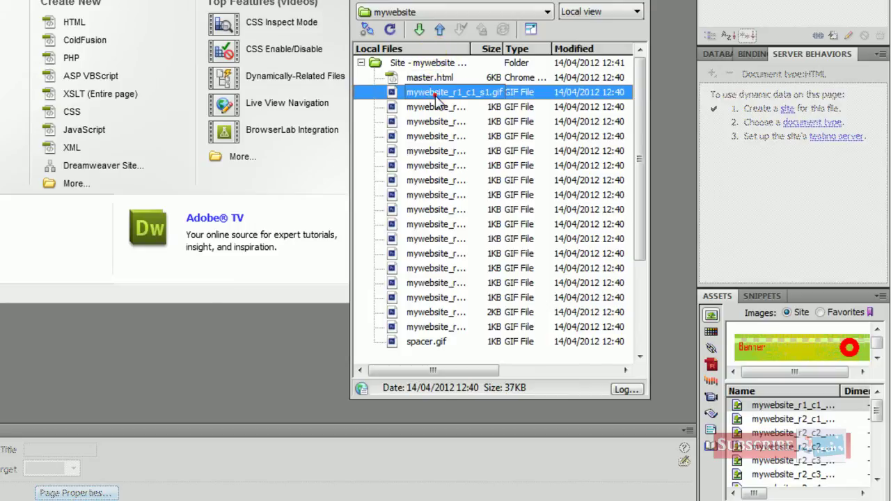
Open master.html and delete the blank content image between the button bar and the red footer.
{"action": "double_click", "coordinate": [430, 77]}
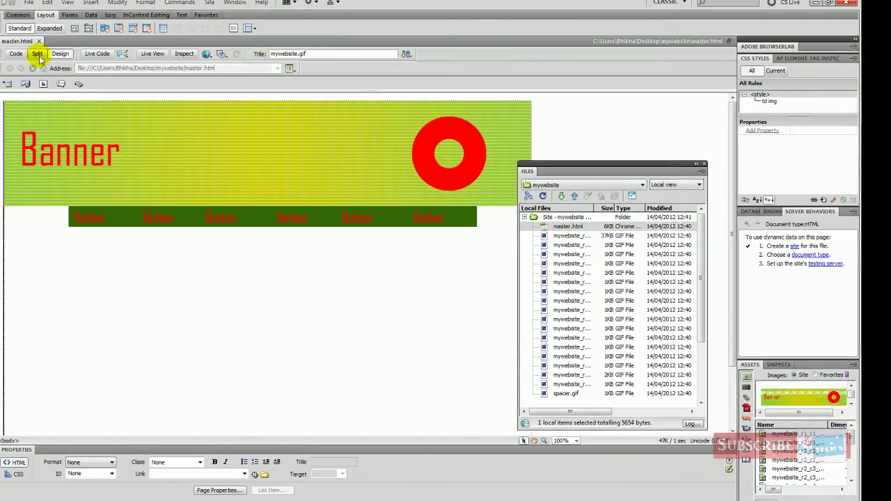
{"action": "scroll", "coordinate": [318, 290], "scroll_direction": "down", "scroll_amount": 3}
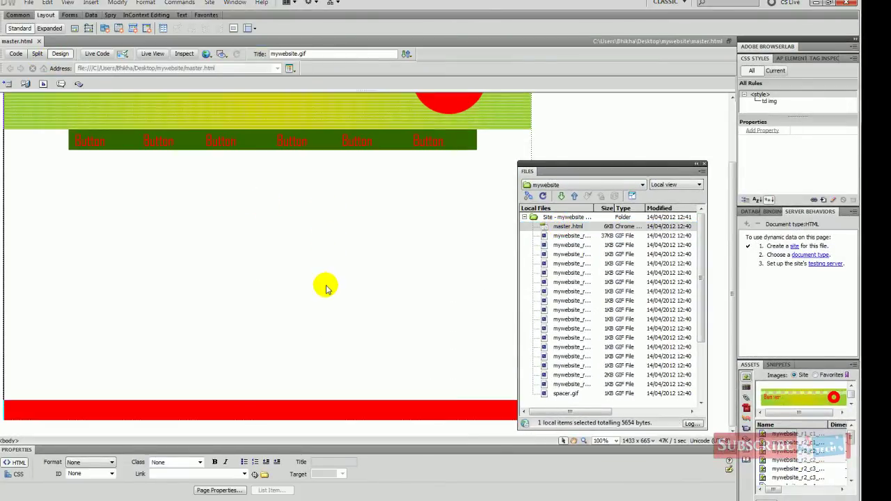
{"action": "left_click", "coordinate": [318, 221]}
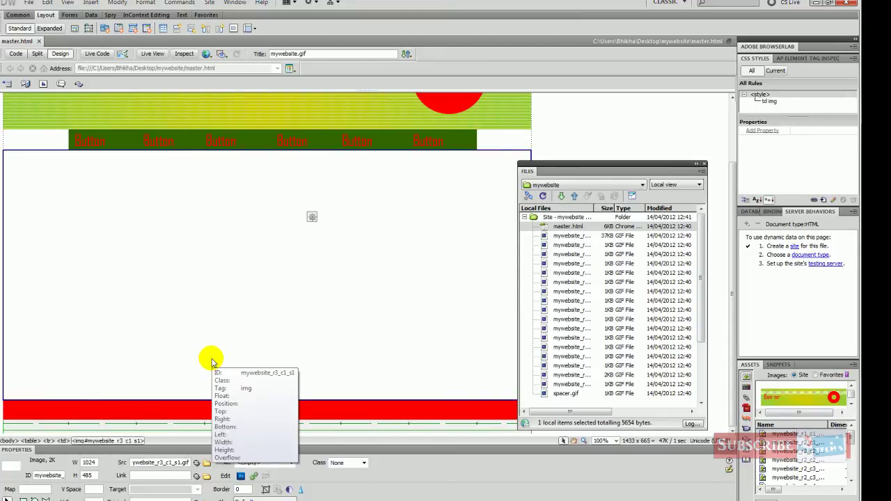
{"action": "key", "text": "Delete"}
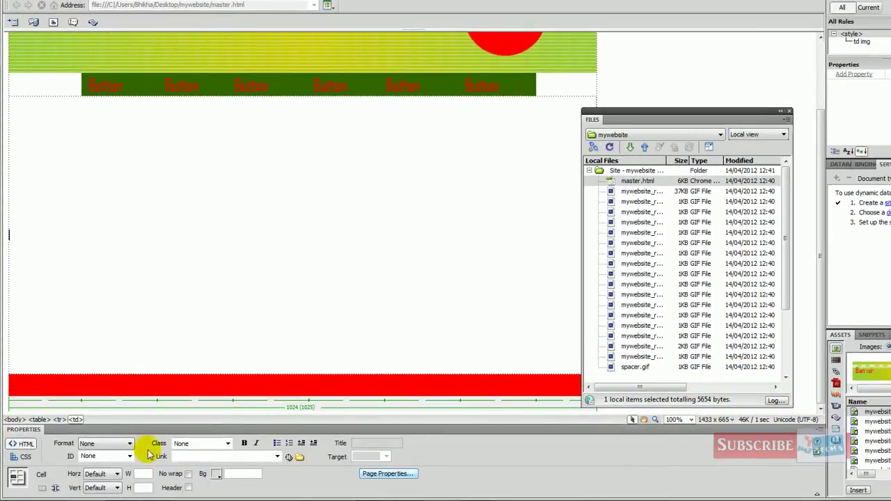
Align the empty content cell's content Left horizontally and Top vertically, and add the text "Title" as Heading 1.
{"action": "left_click", "coordinate": [115, 476]}
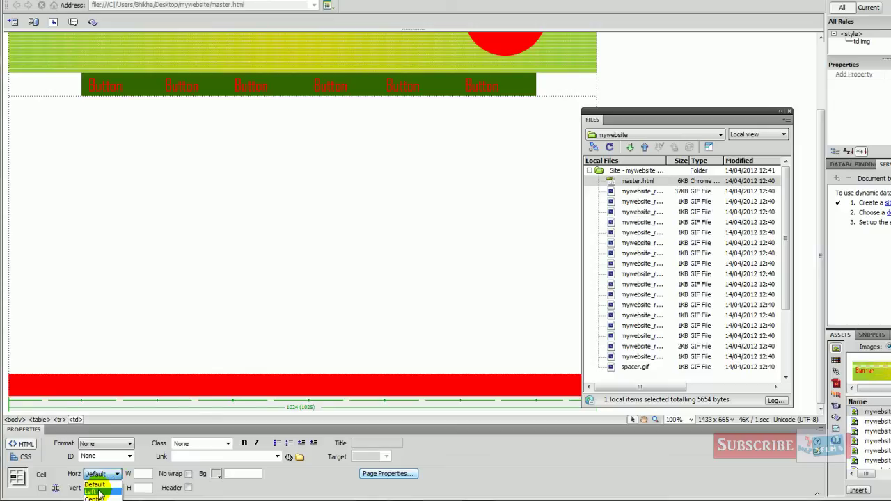
{"action": "left_click", "coordinate": [98, 492]}
{"action": "left_click", "coordinate": [104, 488]}
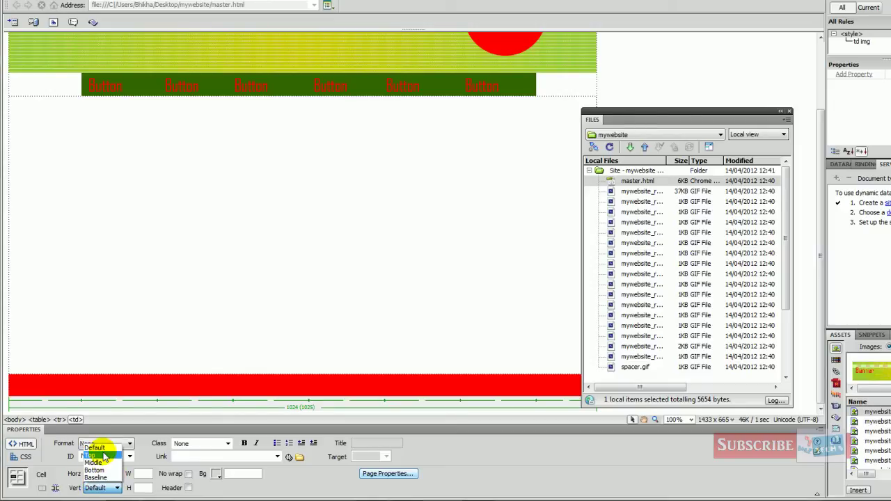
{"action": "left_click", "coordinate": [103, 456]}
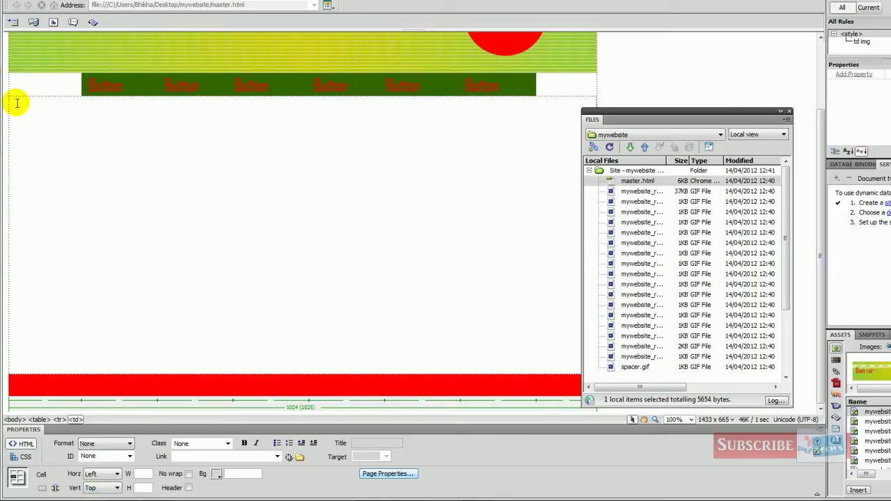
{"action": "left_click", "coordinate": [117, 444]}
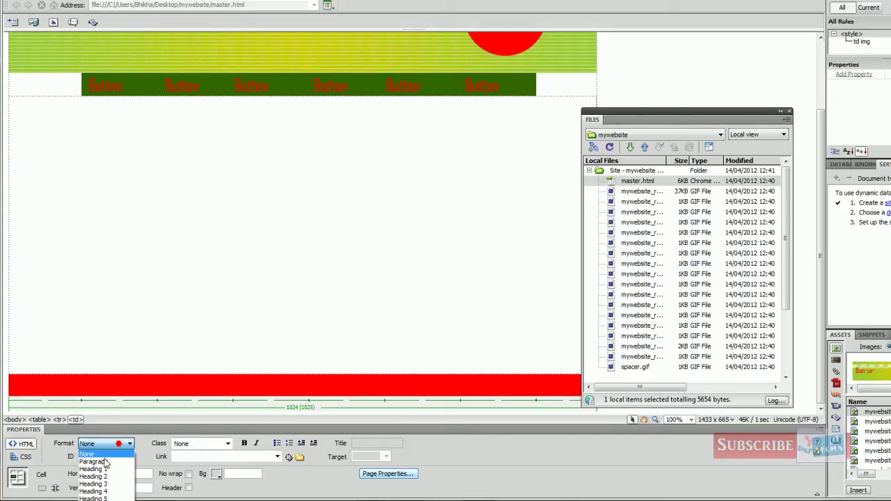
{"action": "left_click", "coordinate": [97, 469]}
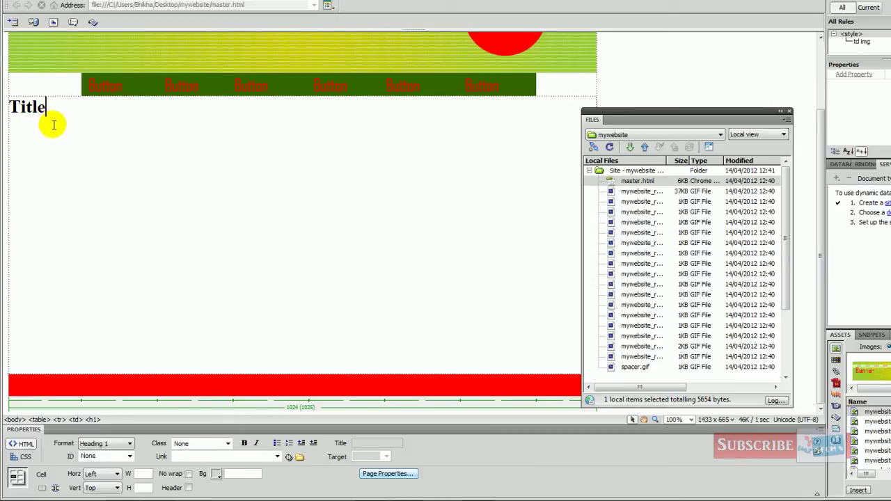
Set the page's text color to #060 and its font to Verdana, Geneva, sans-serif in the page properties.
{"action": "left_click", "coordinate": [373, 476]}
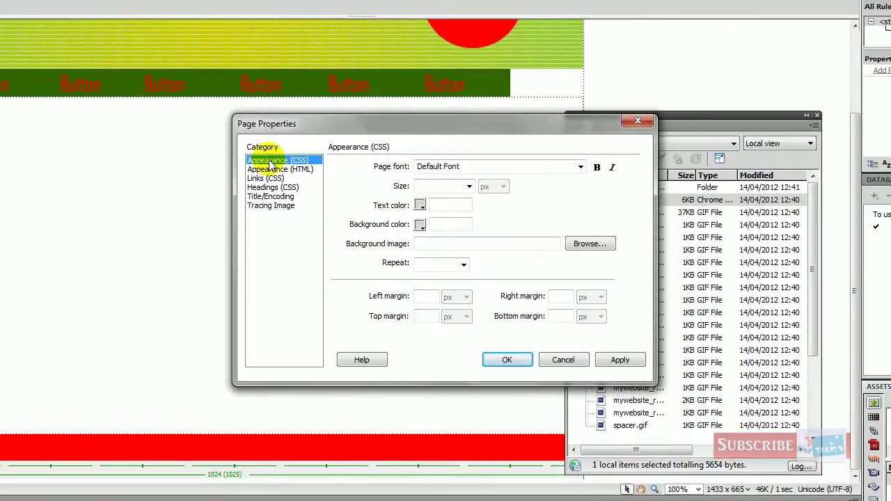
{"action": "left_click", "coordinate": [420, 204]}
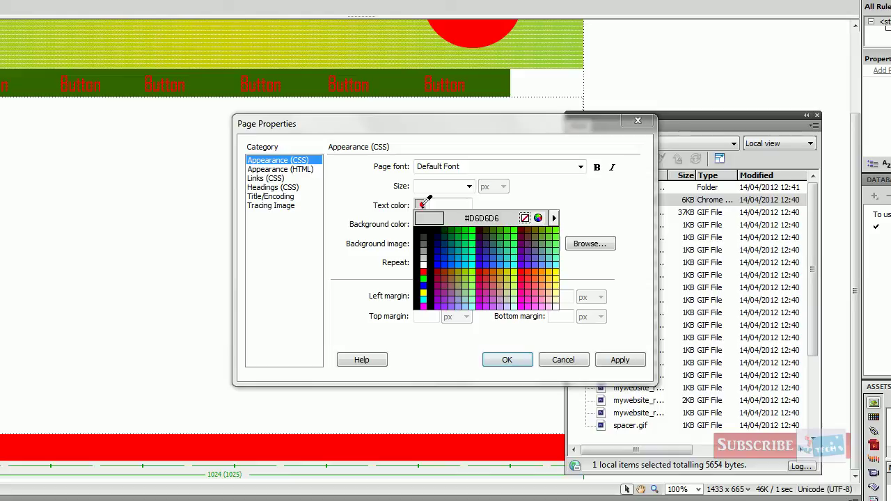
{"action": "left_click", "coordinate": [452, 229]}
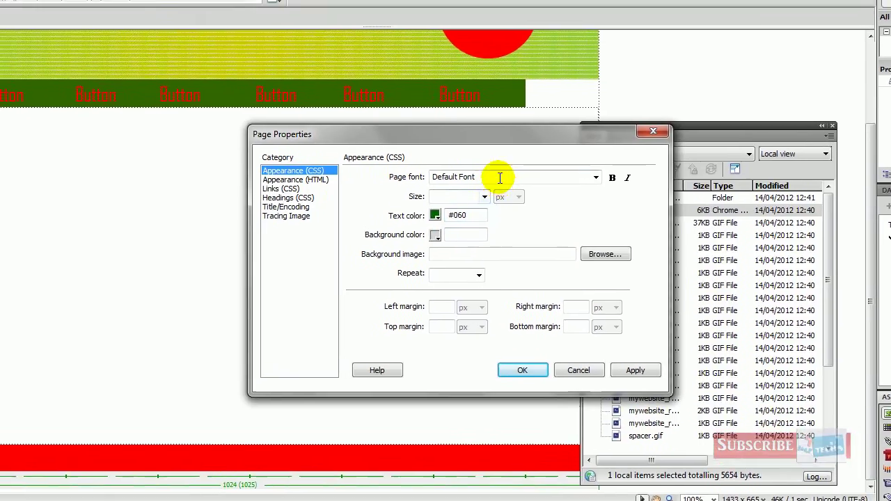
{"action": "left_click", "coordinate": [500, 178]}
{"action": "left_click", "coordinate": [595, 178]}
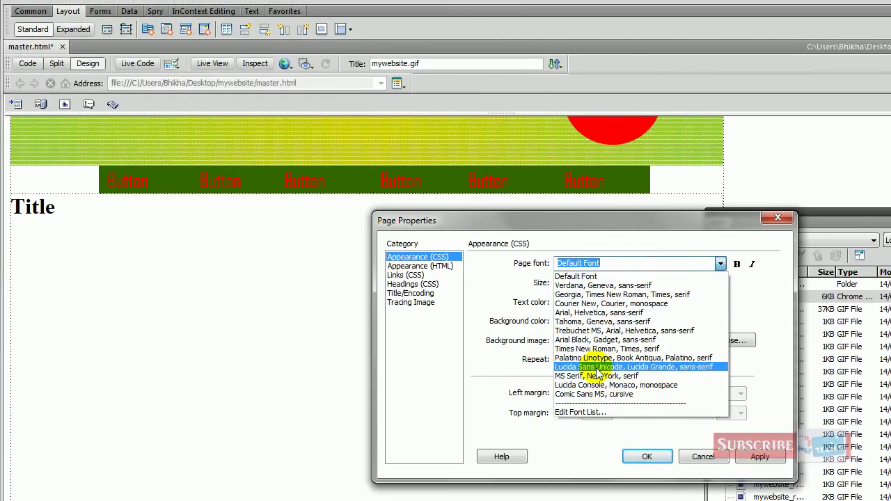
{"action": "left_click", "coordinate": [604, 286]}
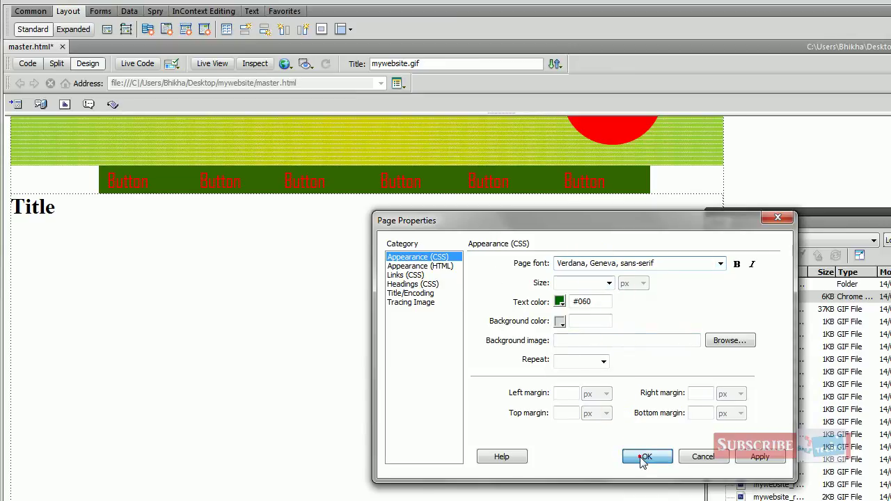
{"action": "left_click", "coordinate": [644, 455]}
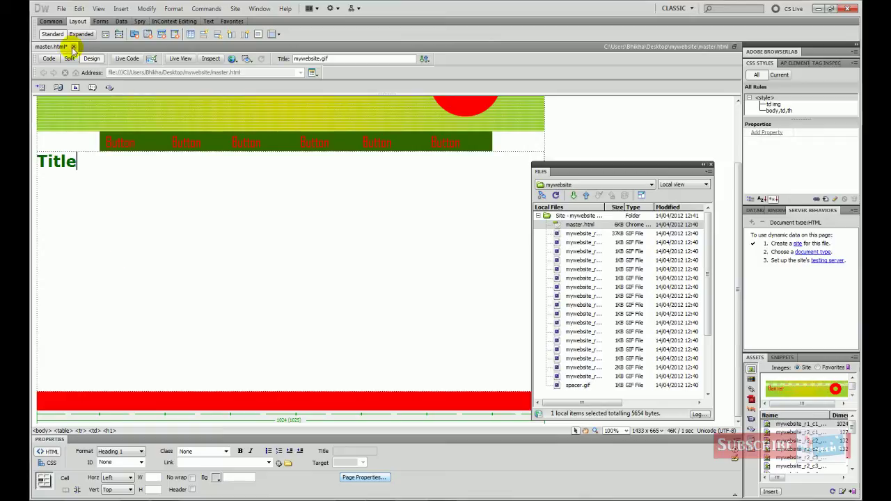
Close master.html and save its changes.
{"action": "left_click", "coordinate": [73, 47]}
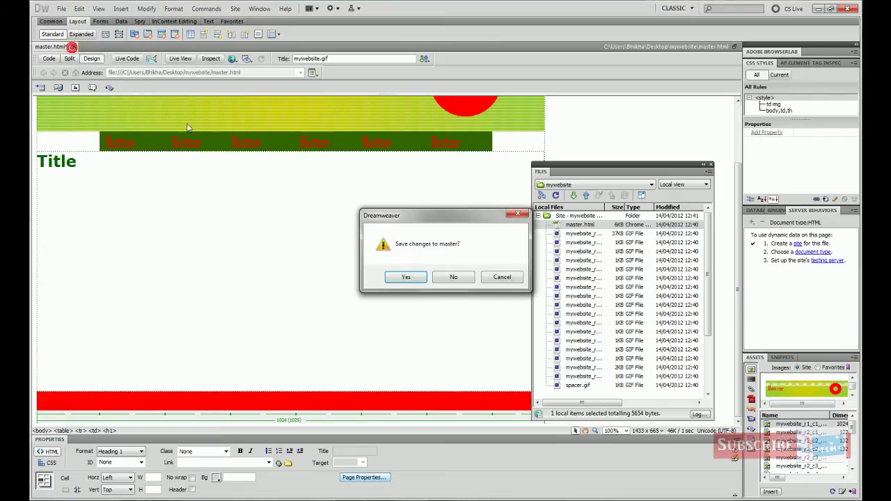
{"action": "left_click", "coordinate": [400, 277]}
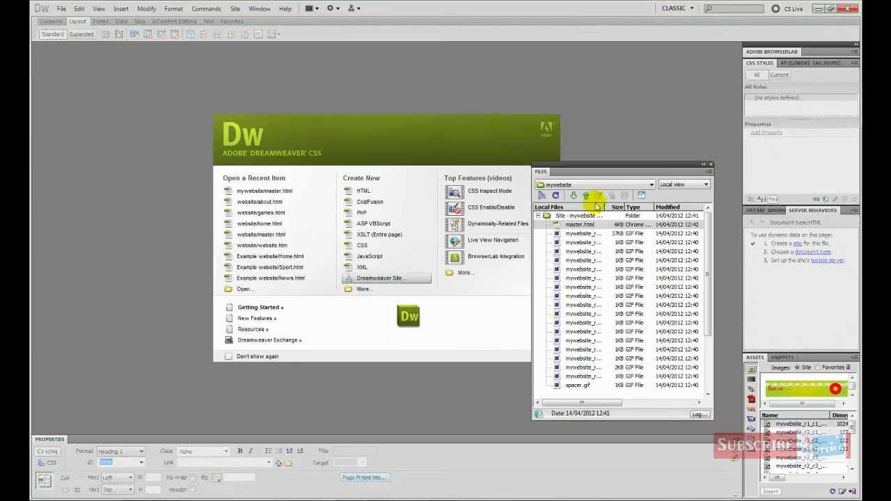
Make six duplicates of master.html in the site's local files.
{"action": "left_click", "coordinate": [582, 225]}
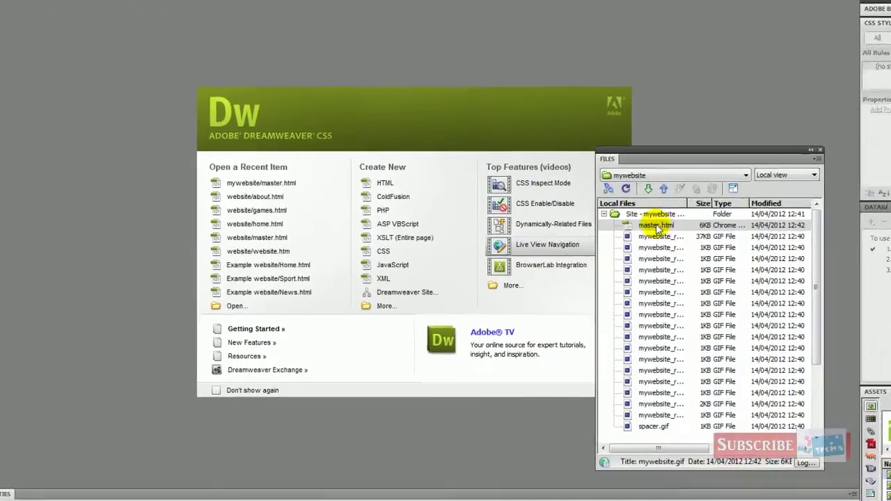
{"action": "left_click", "coordinate": [583, 225]}
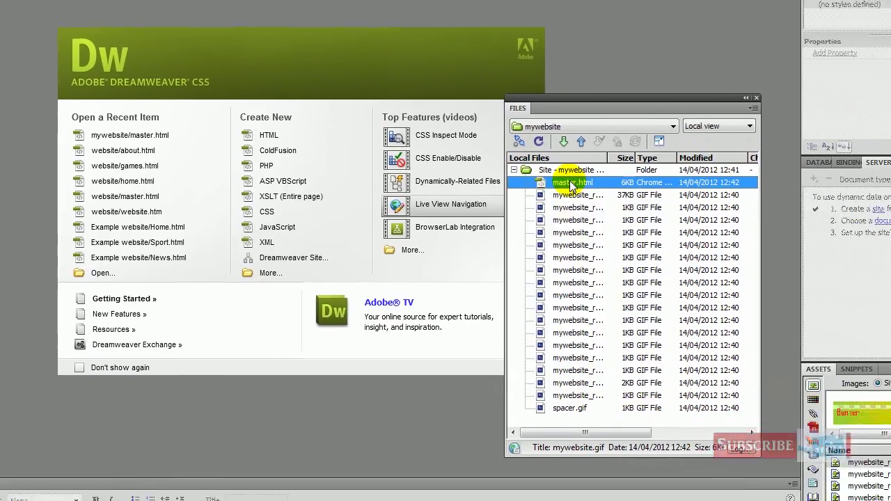
{"action": "key", "text": "ctrl+d"}
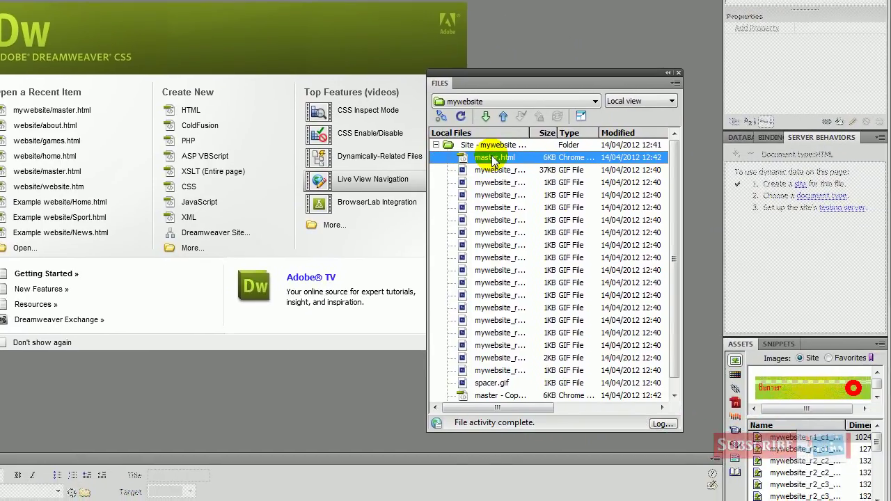
{"action": "key", "text": "ctrl+d"}
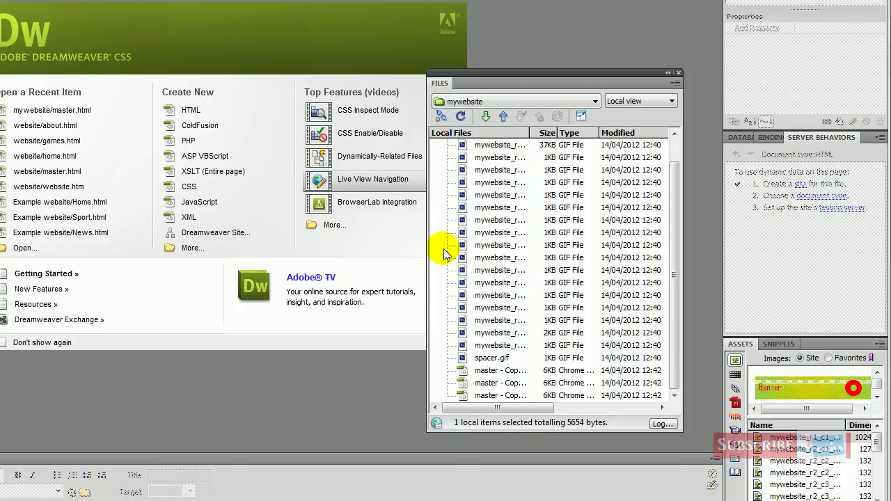
{"action": "left_click", "coordinate": [515, 383]}
{"action": "left_click_drag", "start_coordinate": [673, 264], "coordinate": [656, 196]}
{"action": "scroll", "coordinate": [665, 279], "scroll_direction": "down", "scroll_amount": 1}
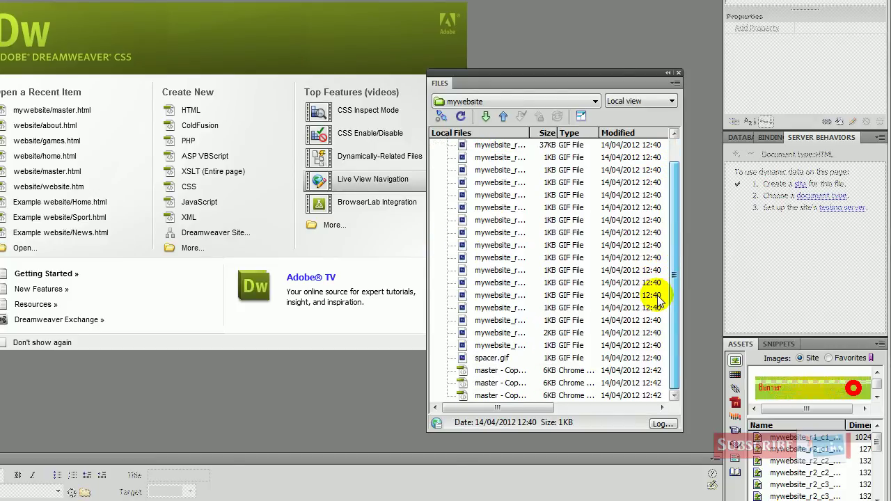
Rename the first copy of master.html as home.html.
{"action": "left_click", "coordinate": [504, 371]}
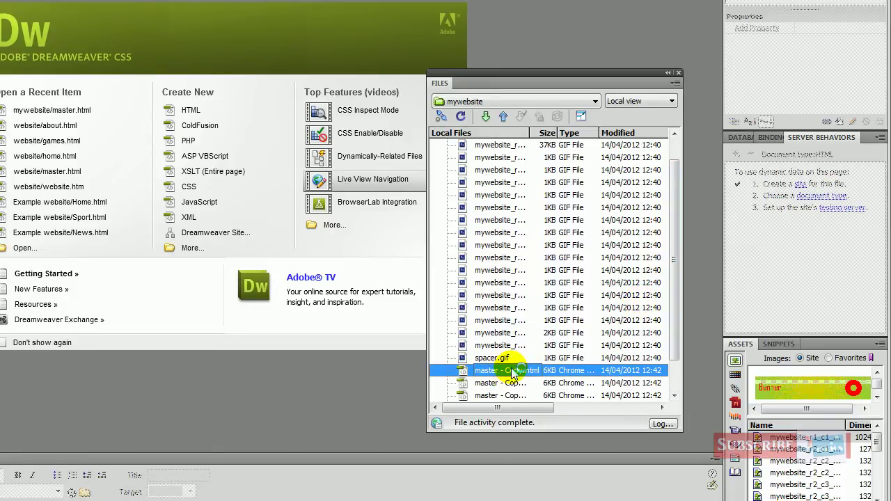
{"action": "left_click", "coordinate": [497, 334]}
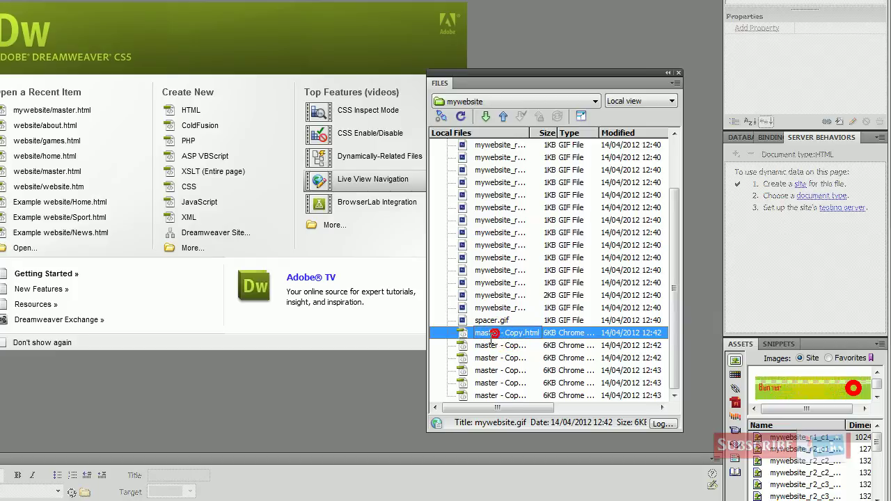
{"action": "type", "text": "home"}
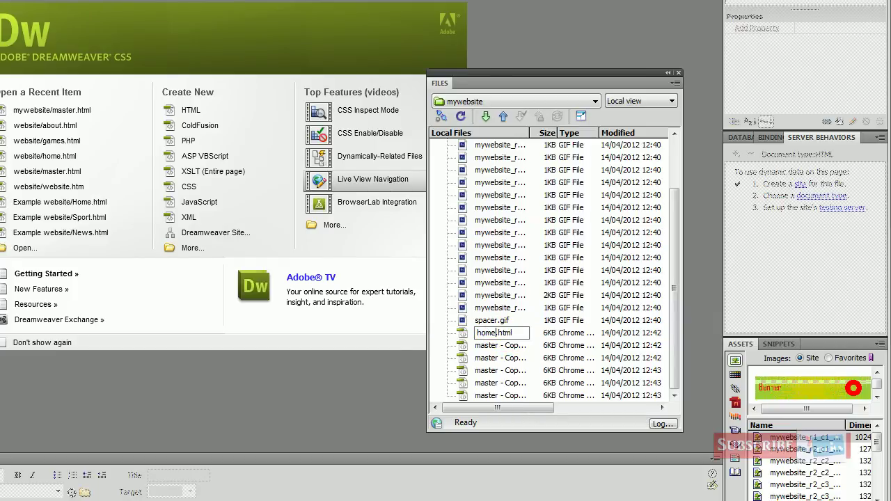
{"action": "key", "text": "Return"}
Rename the second copy of master.html as about.html.
{"action": "left_click", "coordinate": [481, 347]}
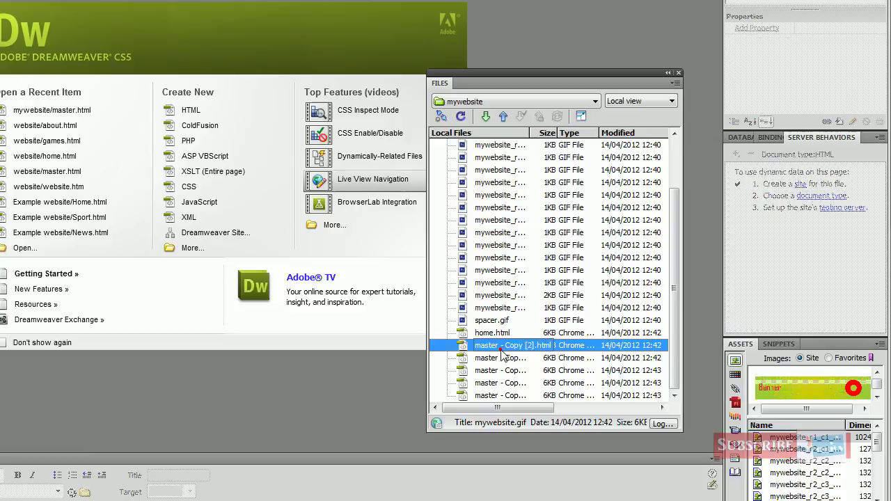
{"action": "left_click", "coordinate": [480, 348]}
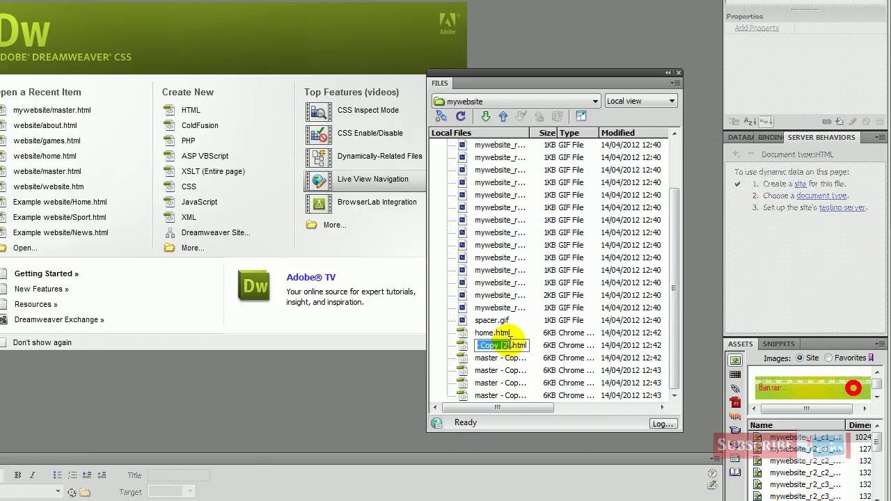
{"action": "type", "text": "about"}
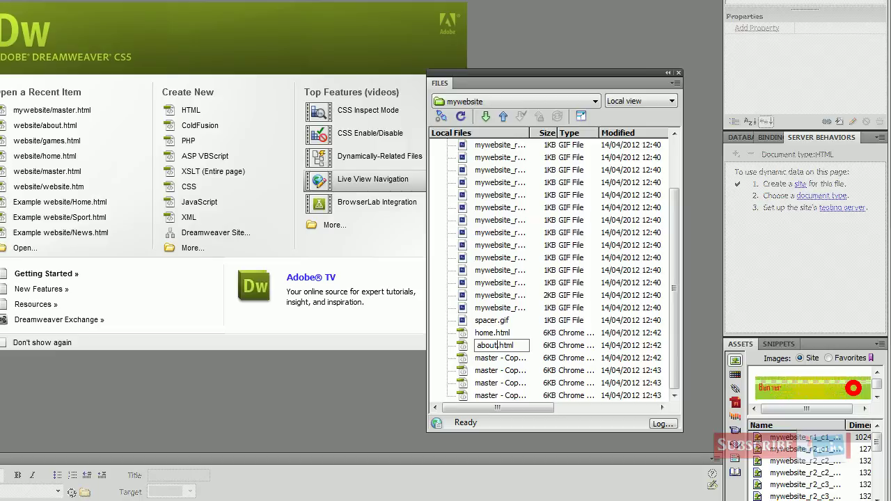
{"action": "left_click", "coordinate": [487, 359]}
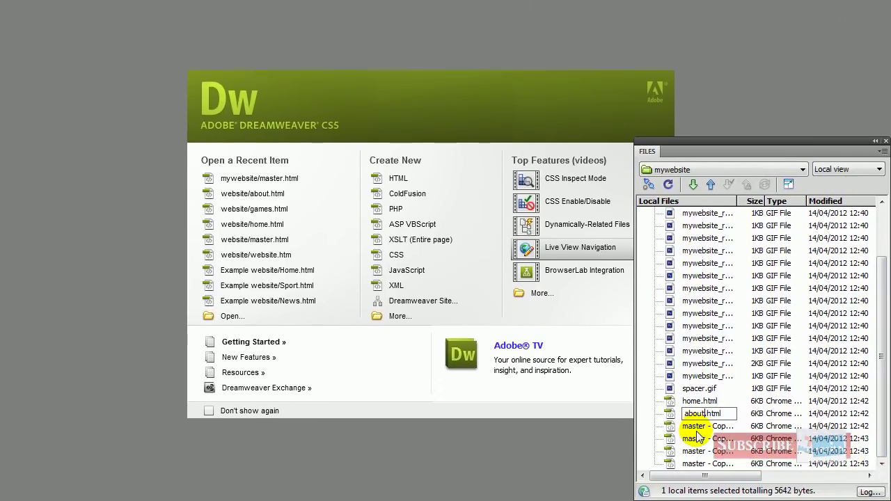
Rename the third copy of master.html as game.html.
{"action": "left_click", "coordinate": [694, 427]}
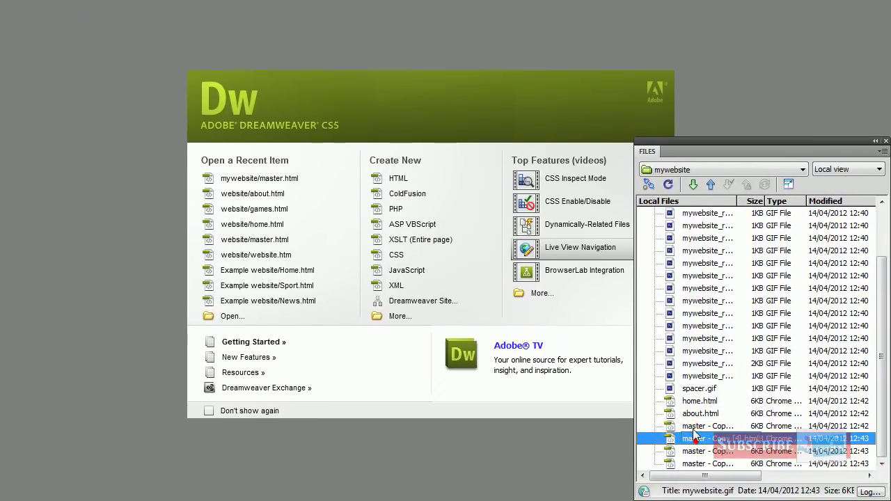
{"action": "left_click", "coordinate": [693, 426]}
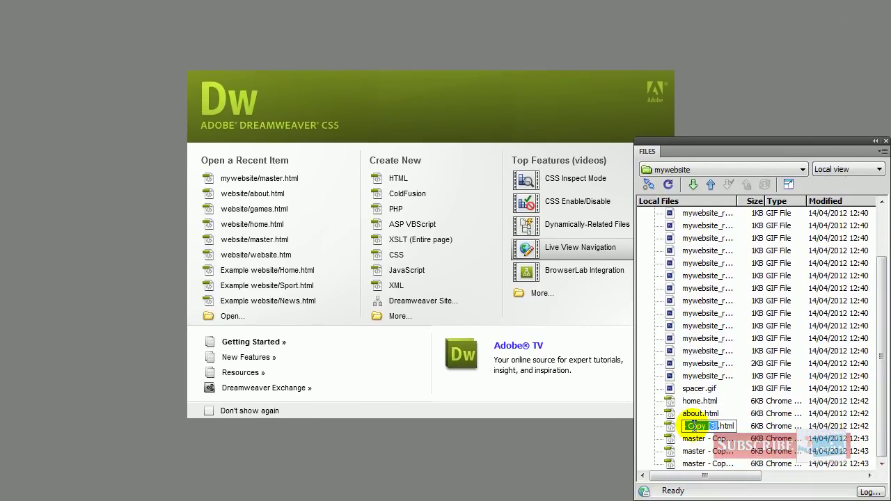
{"action": "type", "text": "g"}
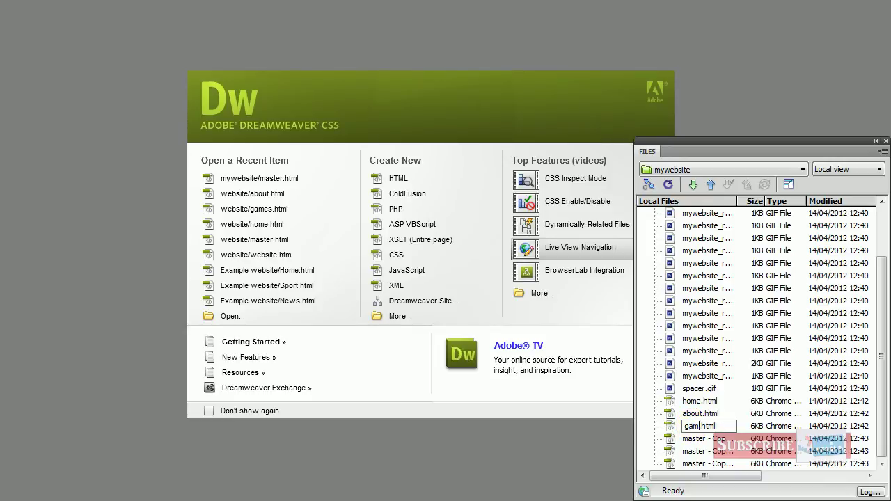
{"action": "type", "text": "ame"}
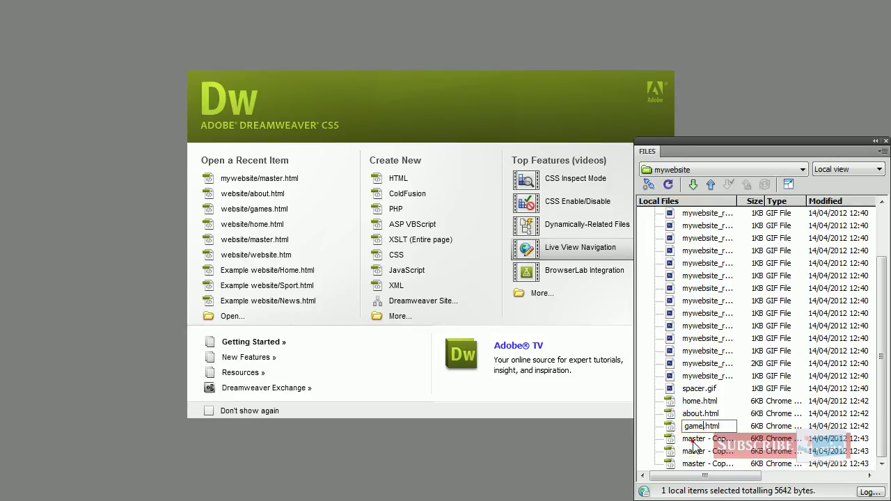
{"action": "left_click", "coordinate": [696, 438]}
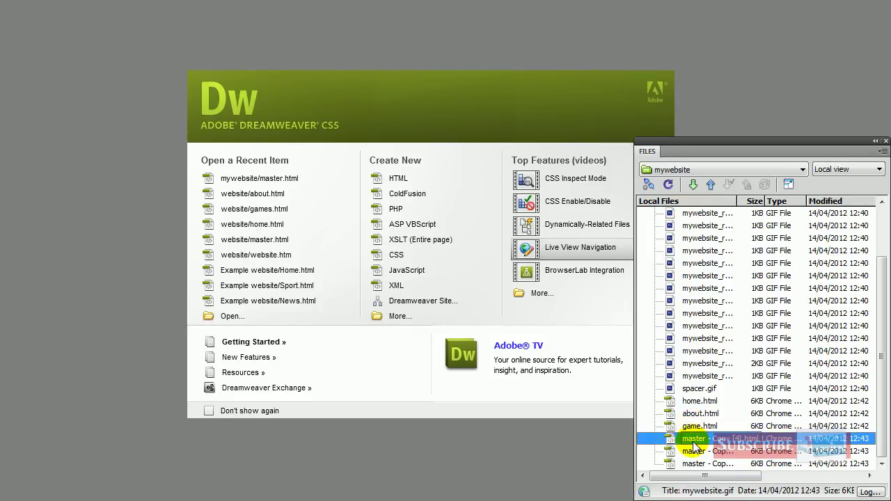
Open home.html and replace its "Title" heading with "home".
{"action": "double_click", "coordinate": [696, 402]}
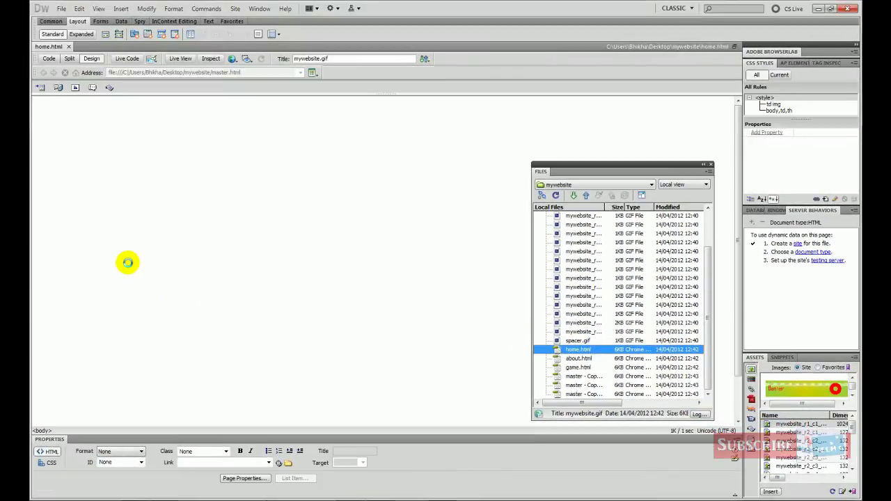
{"action": "double_click", "coordinate": [72, 239]}
{"action": "type", "text": "home"}
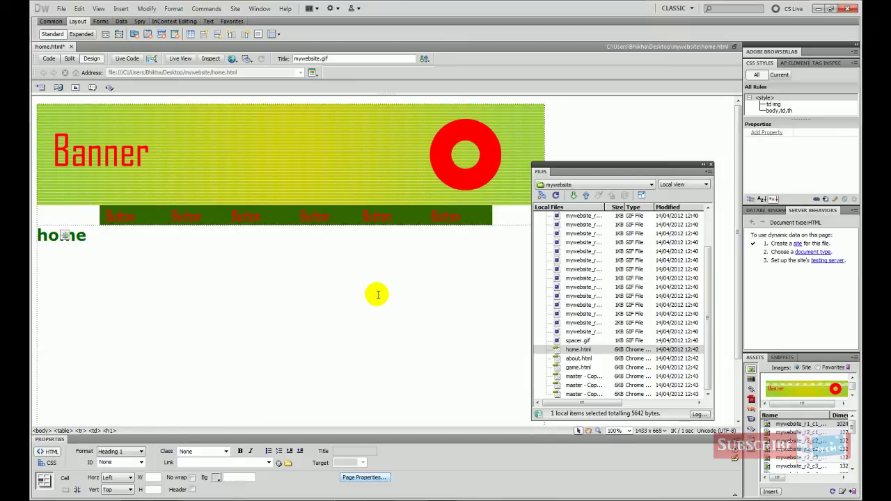
Open about.html and replace its "Title" heading with "abou".
{"action": "double_click", "coordinate": [578, 358]}
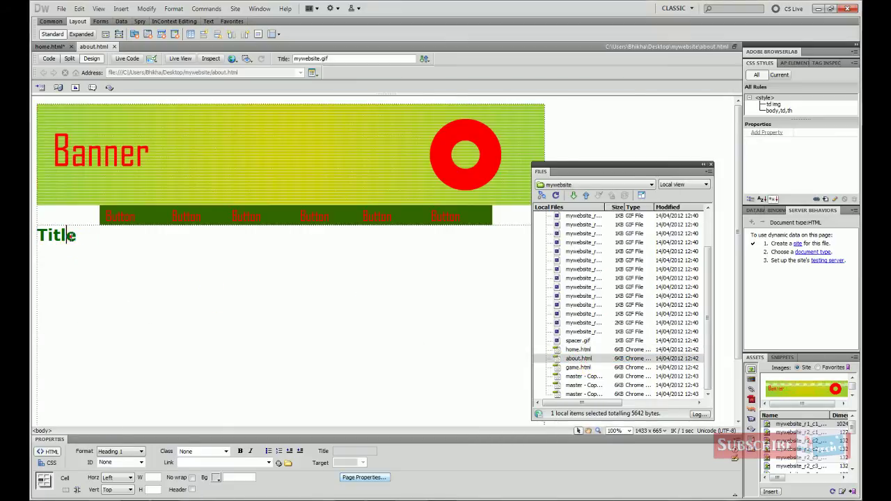
{"action": "double_click", "coordinate": [71, 237]}
{"action": "type", "text": "ab"}
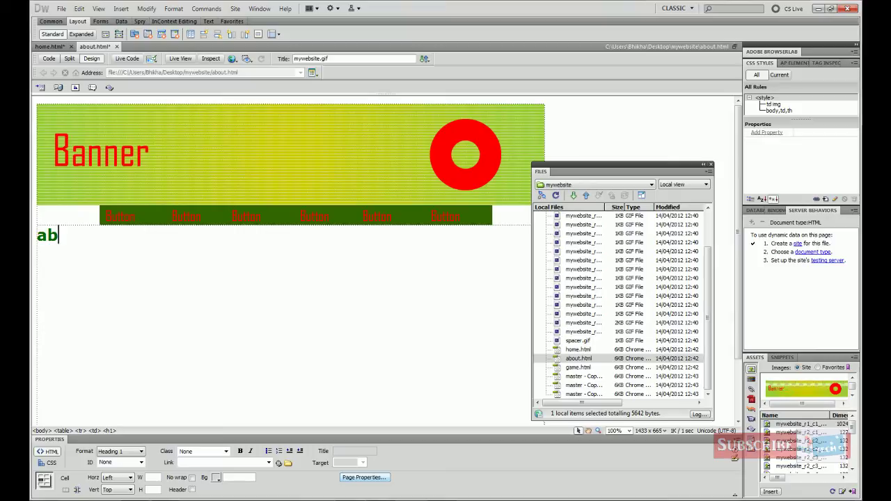
{"action": "type", "text": "ou"}
Open game.html, replace its "Title" heading with "game", and save the change while requesting a browser preview.
{"action": "double_click", "coordinate": [579, 367]}
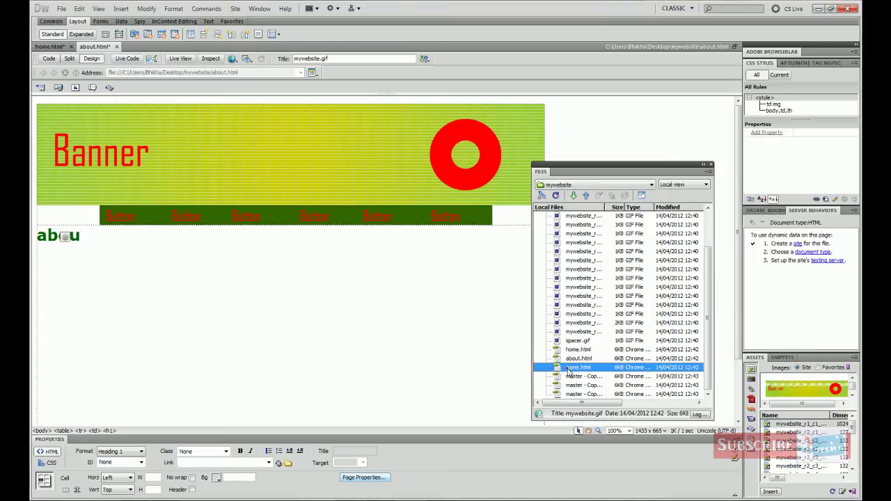
{"action": "double_click", "coordinate": [55, 236]}
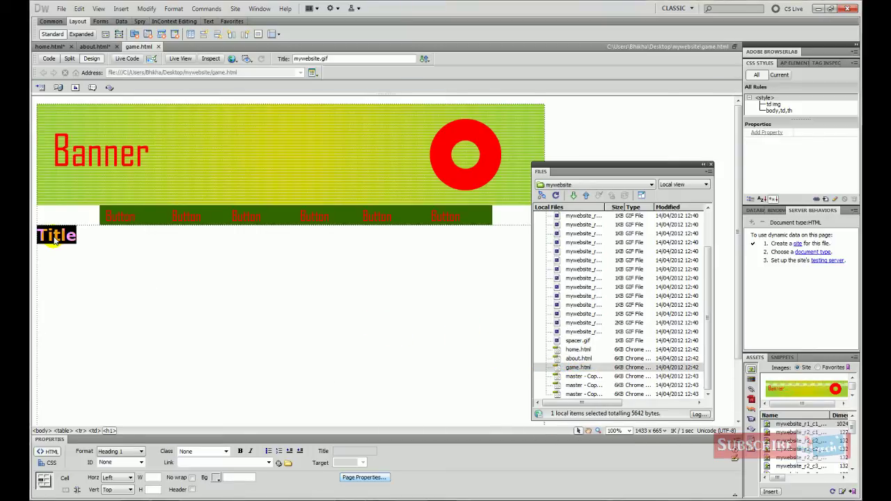
{"action": "type", "text": "game"}
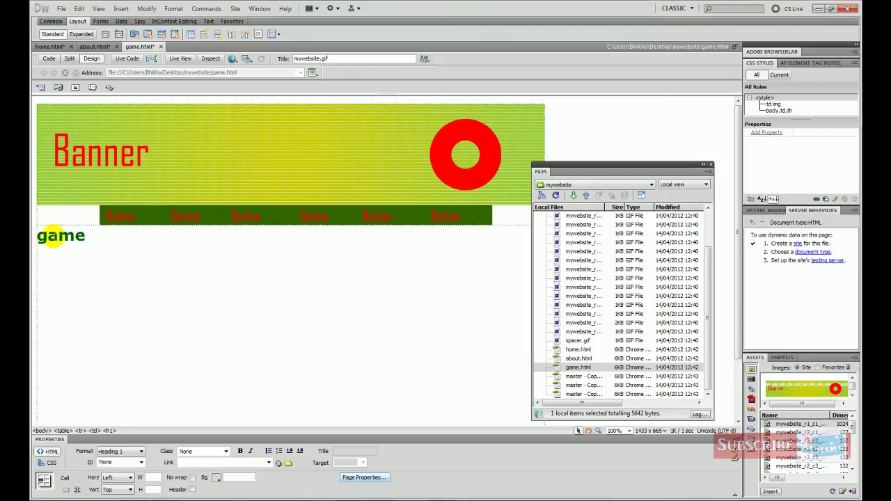
{"action": "key", "text": "F12"}
{"action": "key", "text": "Return"}
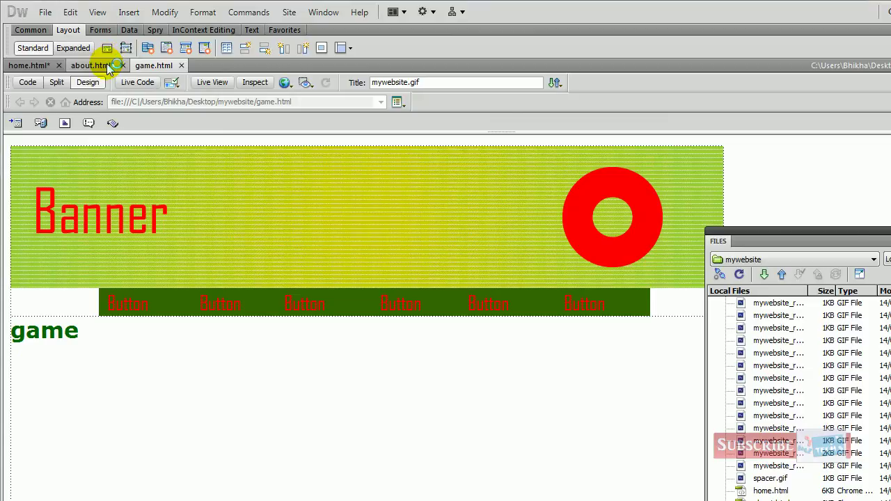
Close about.html and home.html, saving the changes to both pages.
{"action": "left_click", "coordinate": [123, 65]}
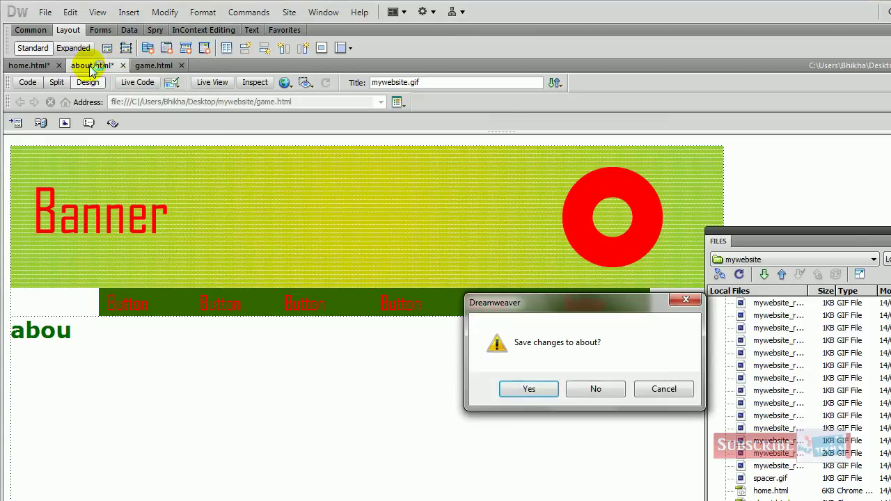
{"action": "left_click", "coordinate": [527, 389]}
{"action": "left_click", "coordinate": [58, 66]}
{"action": "left_click", "coordinate": [522, 387]}
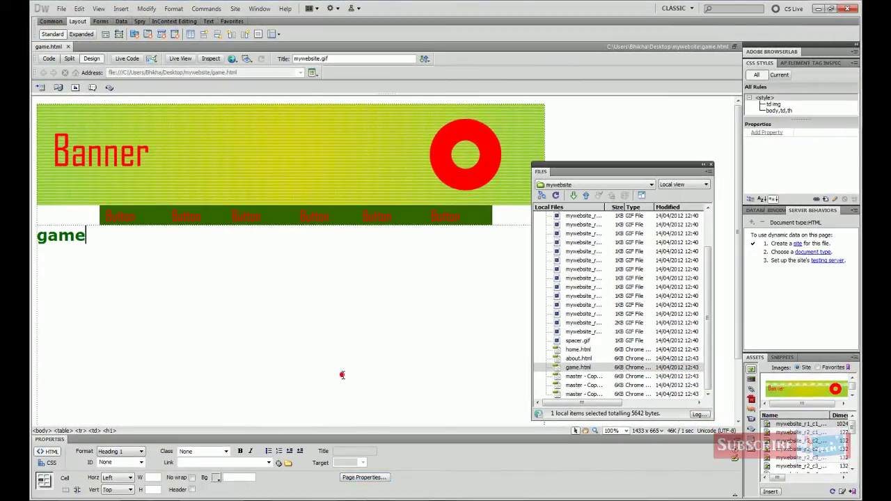
Preview game.html in the browser, test the first three navigation buttons' links, and close the browser.
{"action": "key", "text": "F12"}
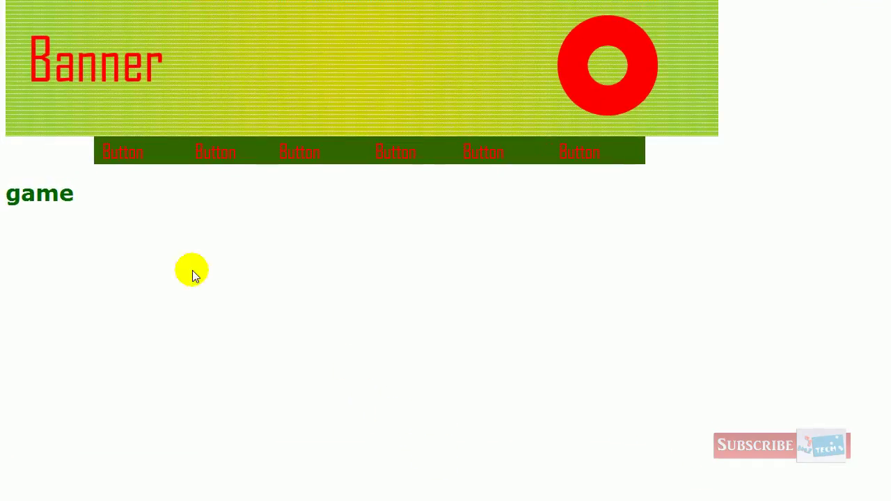
{"action": "left_click", "coordinate": [129, 156]}
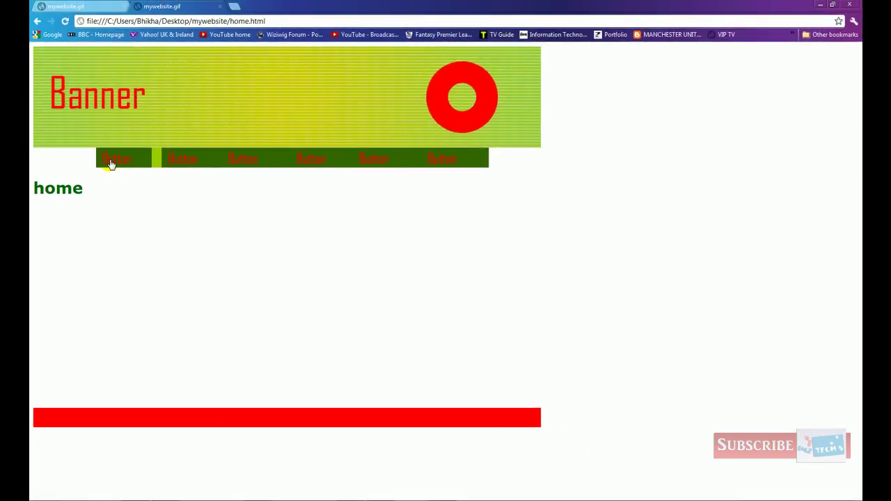
{"action": "left_click", "coordinate": [189, 160]}
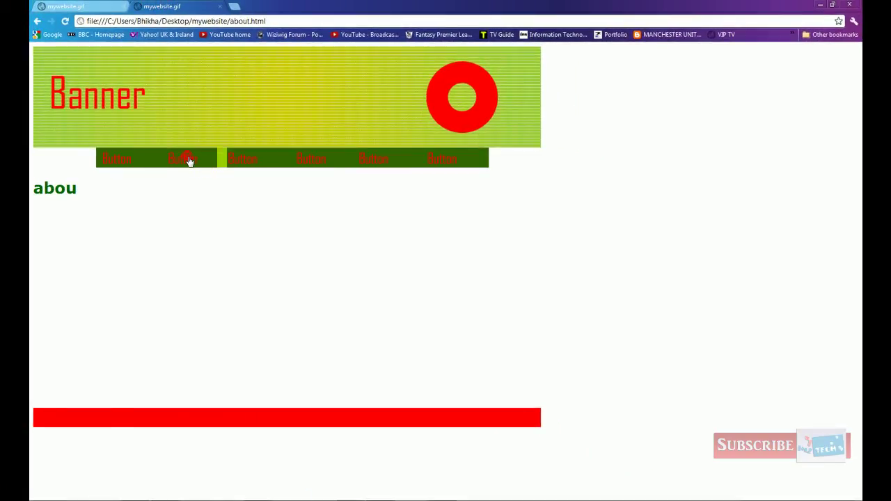
{"action": "left_click", "coordinate": [243, 160]}
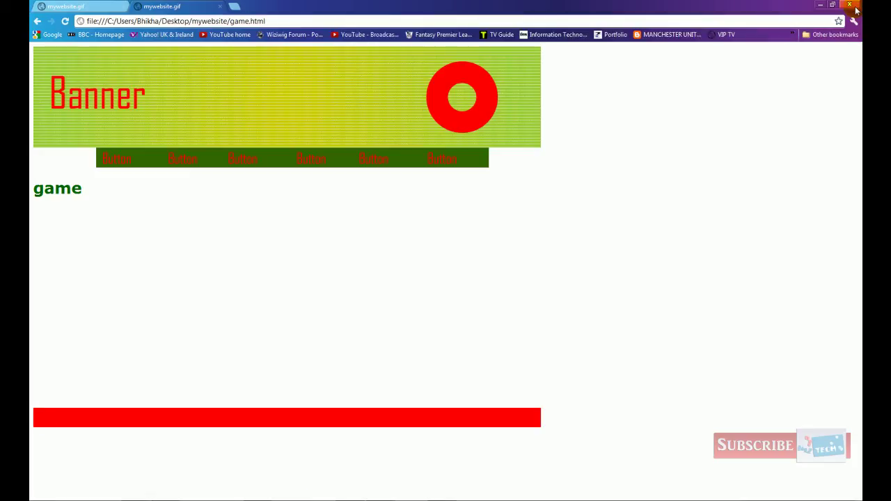
{"action": "left_click", "coordinate": [346, 257]}
{"action": "left_click", "coordinate": [850, 5]}
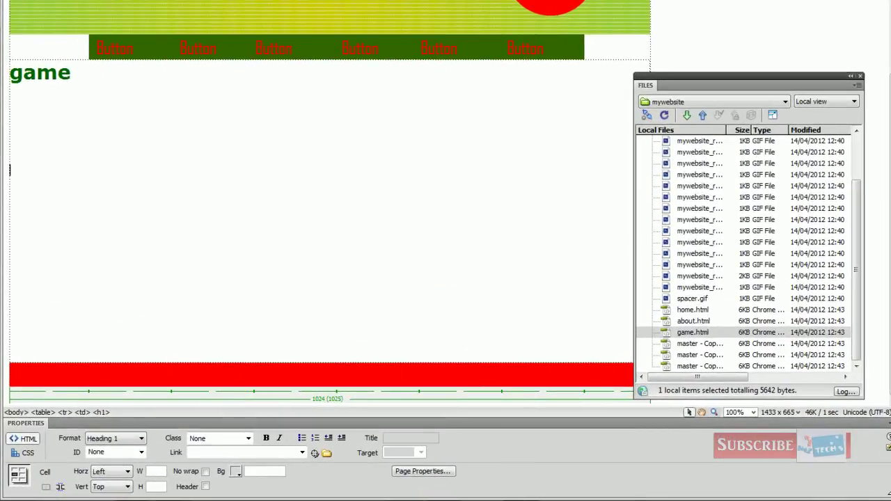
Add blank paragraphs below the "game" heading in game.html to push the red footer down.
{"action": "scroll", "coordinate": [327, 195], "scroll_direction": "down", "scroll_amount": 3}
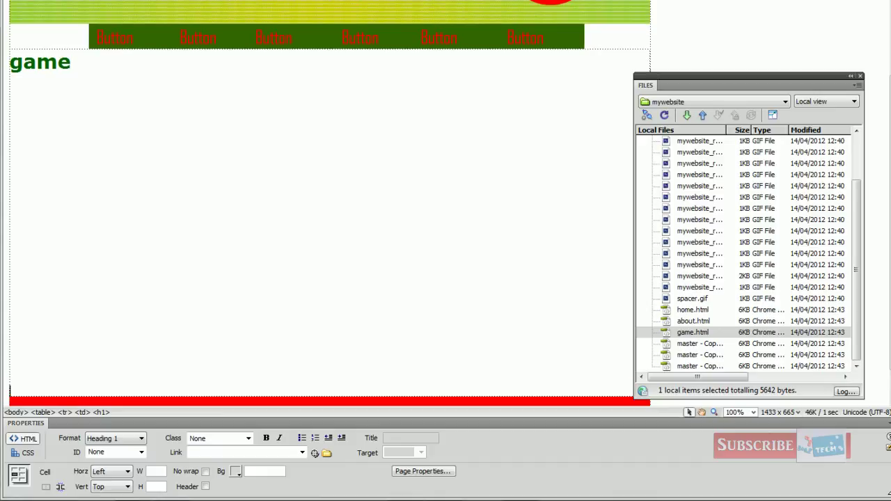
{"action": "left_click", "coordinate": [129, 249]}
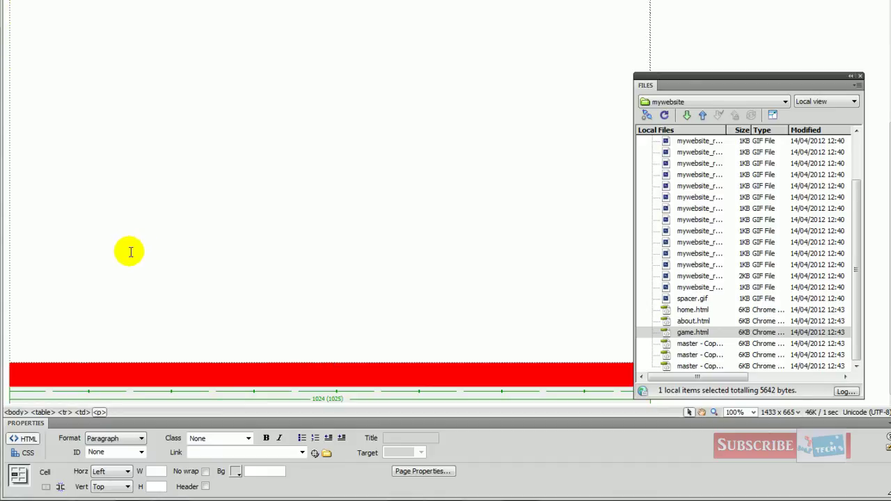
{"action": "key", "text": "Return"}
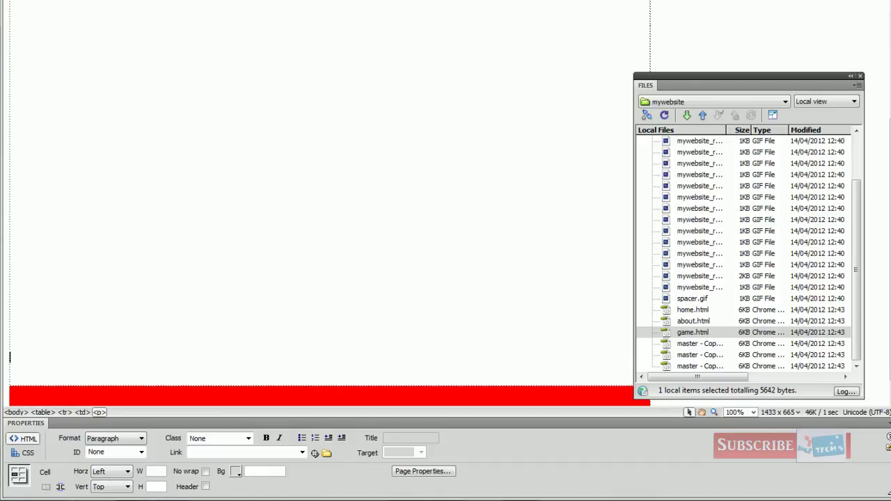
{"action": "scroll", "coordinate": [148, 218], "scroll_direction": "up", "scroll_amount": 3}
{"action": "scroll", "coordinate": [148, 218], "scroll_direction": "down", "scroll_amount": 3}
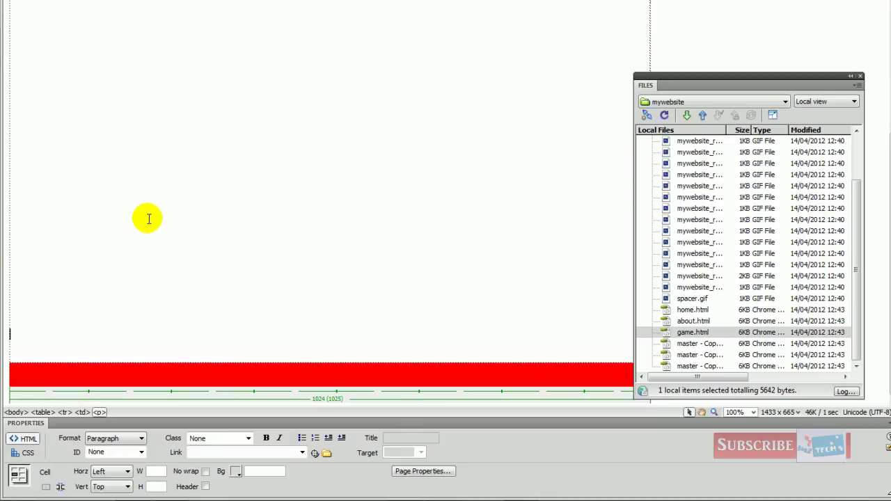
{"action": "scroll", "coordinate": [189, 246], "scroll_direction": "up", "scroll_amount": 3}
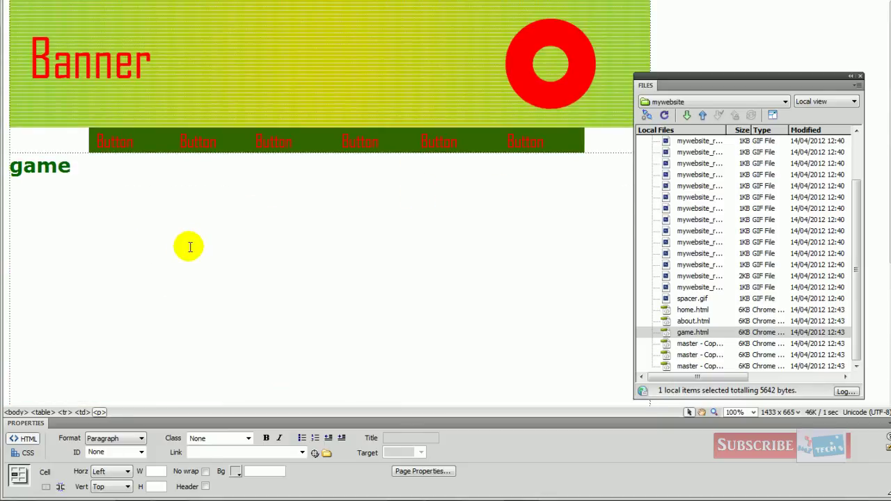
{"action": "scroll", "coordinate": [189, 246], "scroll_direction": "down", "scroll_amount": 1}
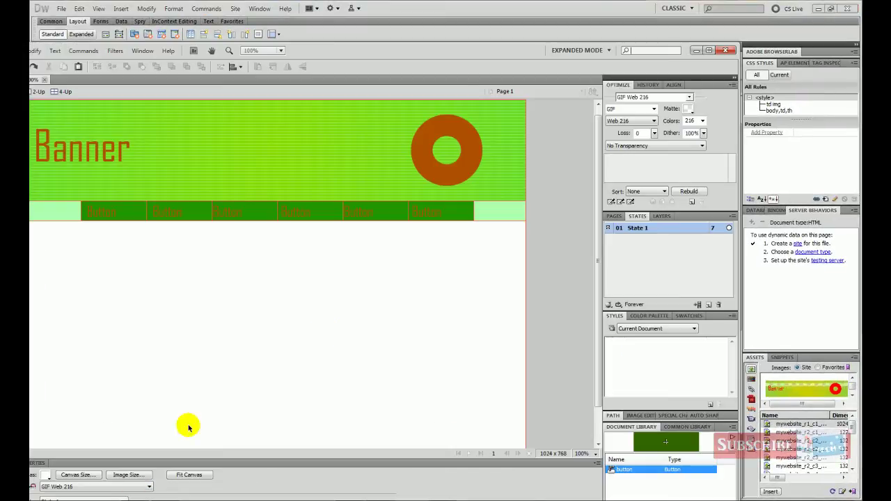
Switch to Fireworks, review the sliced banner, button and footer layout and the file commands, and return to Dreamweaver.
{"action": "left_click", "coordinate": [708, 50]}
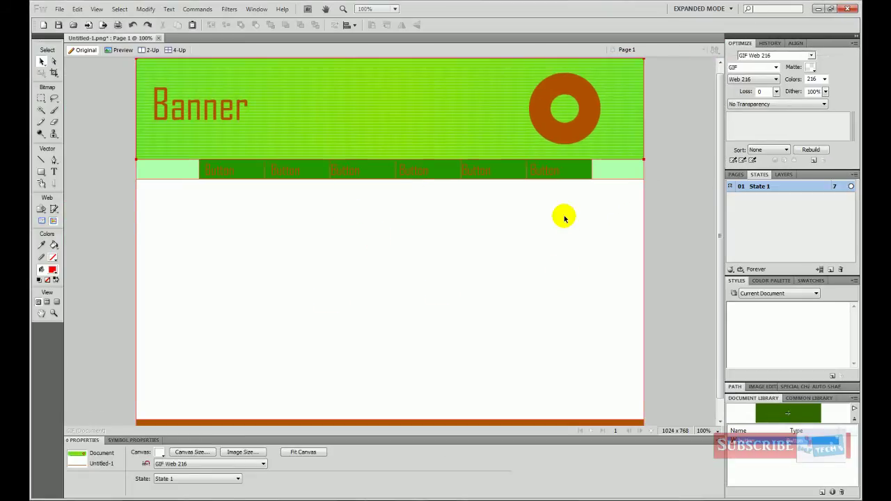
{"action": "scroll", "coordinate": [563, 230], "scroll_direction": "down", "scroll_amount": 1}
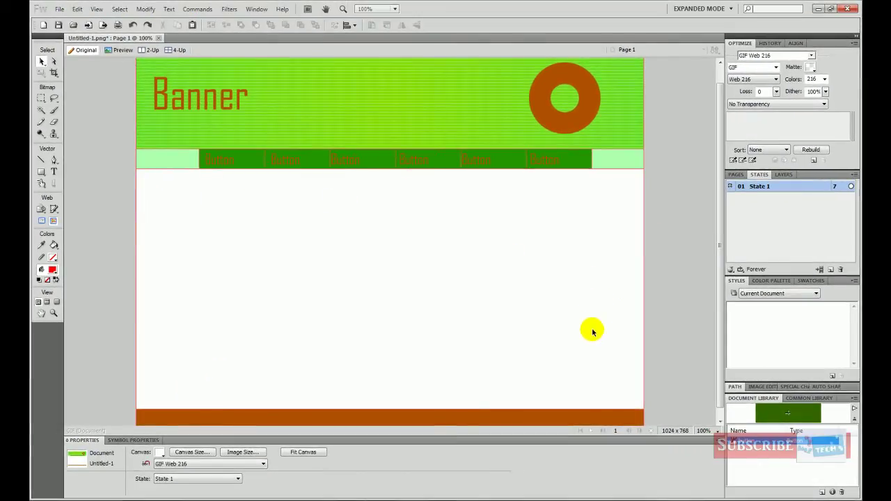
{"action": "left_click", "coordinate": [59, 9]}
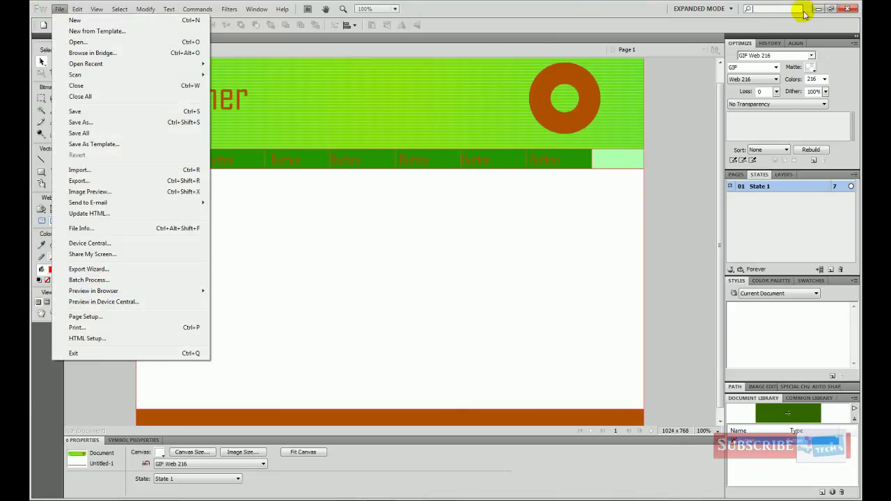
{"action": "left_click", "coordinate": [624, 4]}
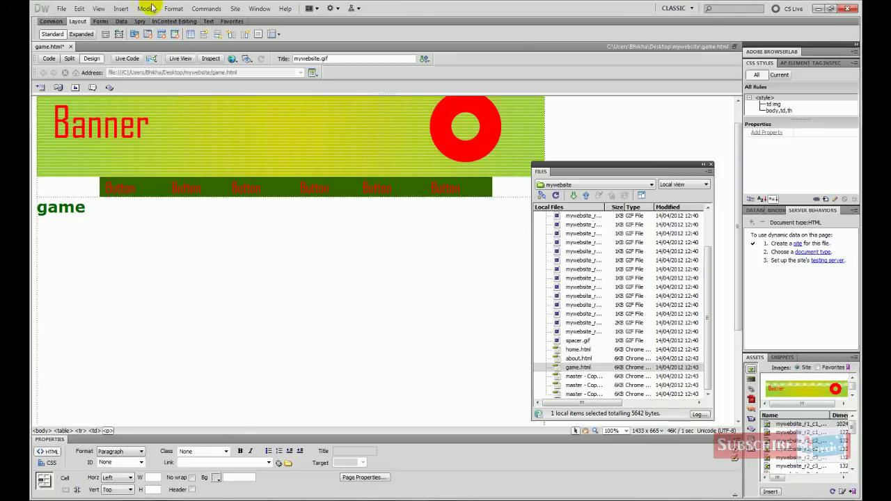
View the new-site setup from the site manager, and close both dialogs without creating a site.
{"action": "left_click", "coordinate": [206, 8]}
{"action": "left_click", "coordinate": [233, 10]}
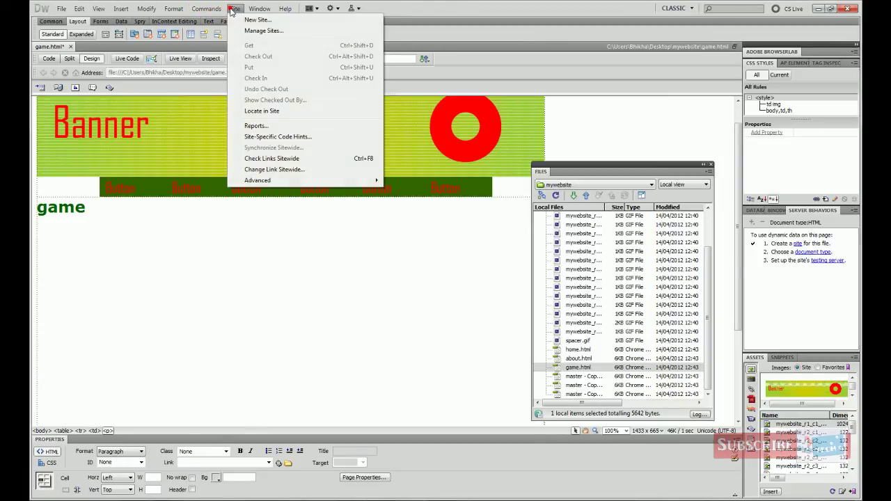
{"action": "left_click", "coordinate": [259, 30]}
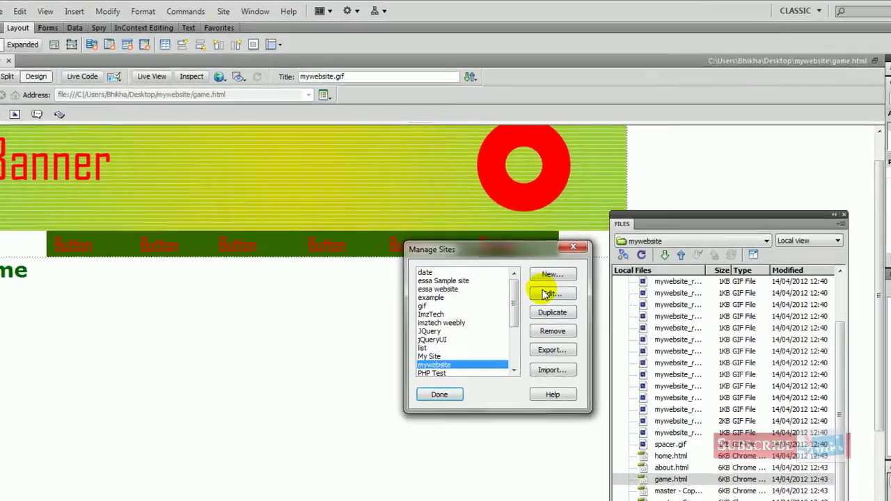
{"action": "left_click", "coordinate": [494, 219]}
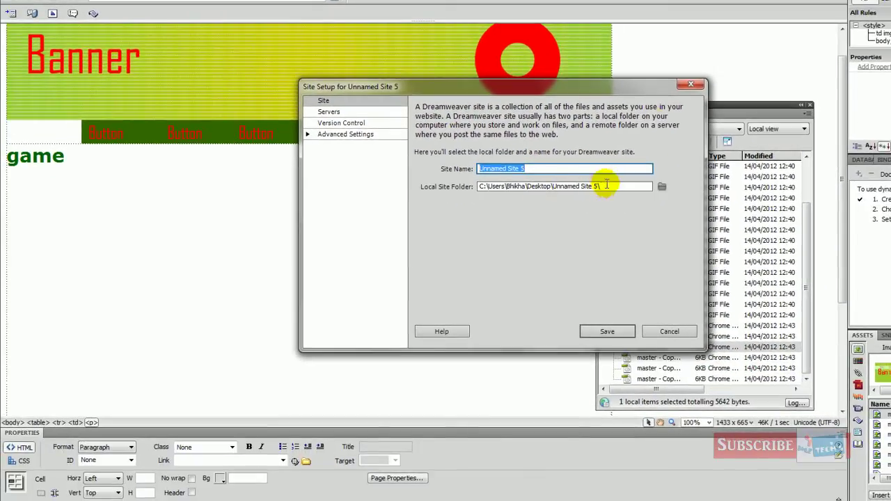
{"action": "left_click", "coordinate": [687, 84]}
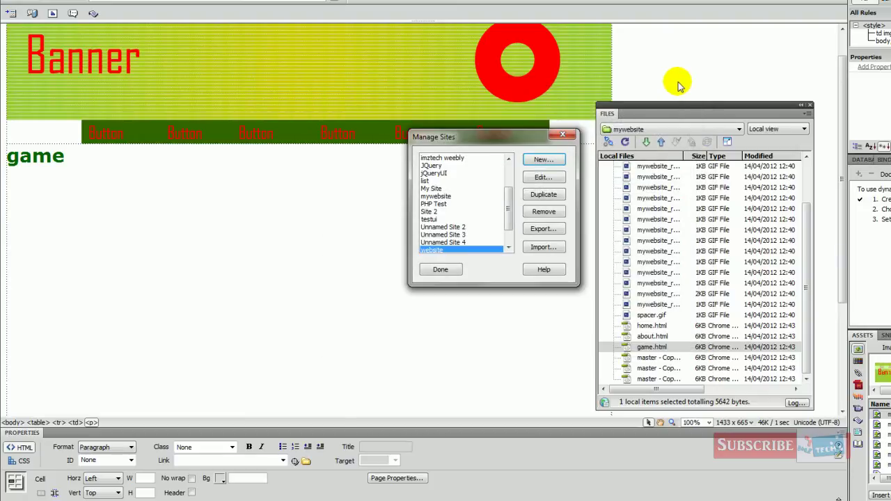
{"action": "left_click", "coordinate": [562, 135]}
Select master.html in the mywebsite site's local file list.
{"action": "left_click", "coordinate": [592, 158]}
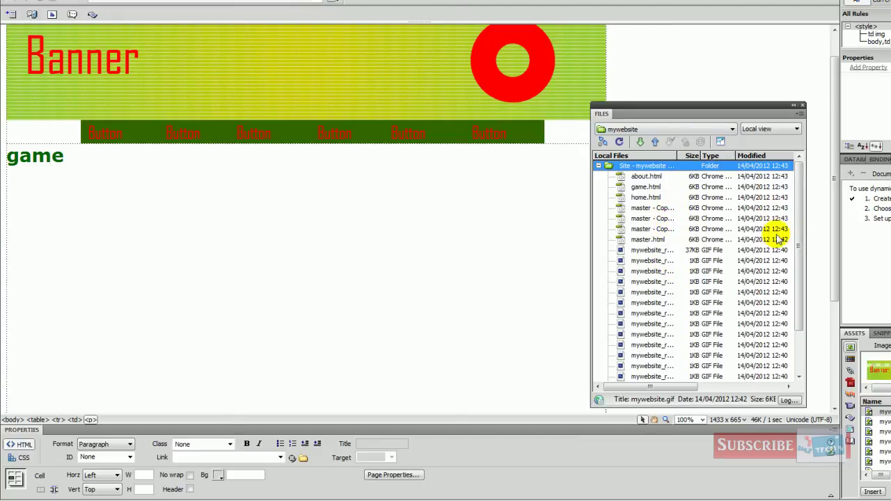
{"action": "mouse_move", "coordinate": [801, 235]}
{"action": "left_mouse_down"}
{"action": "mouse_move", "coordinate": [783, 335]}
{"action": "mouse_move", "coordinate": [817, 235]}
{"action": "left_mouse_up"}
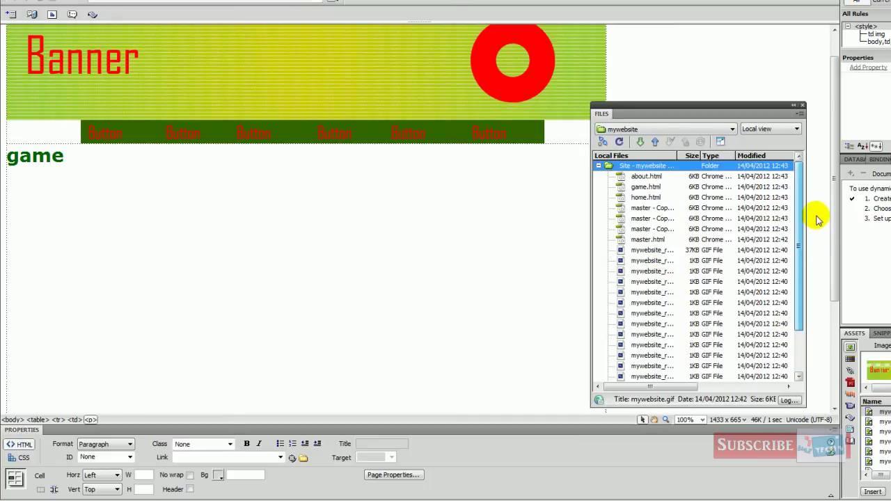
{"action": "left_click", "coordinate": [654, 241]}
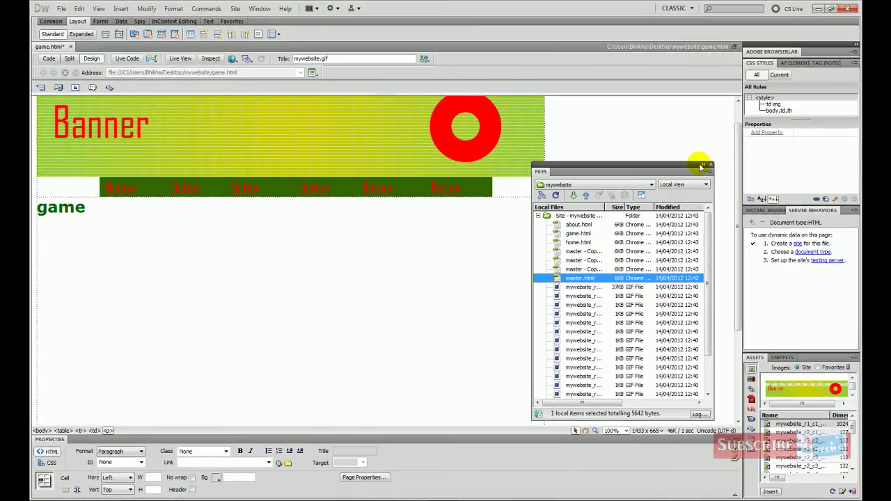
{"action": "left_click", "coordinate": [404, 272]}
{"action": "left_click", "coordinate": [402, 270]}
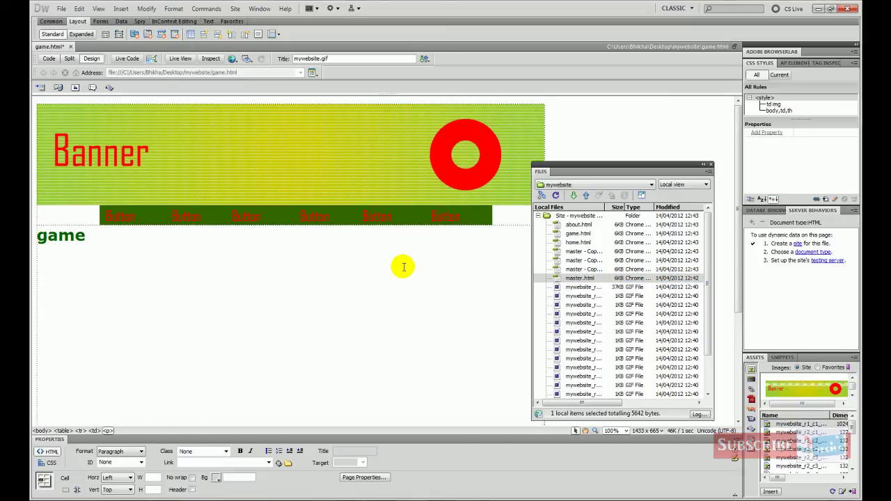
{"action": "scroll", "coordinate": [403, 268], "scroll_direction": "down", "scroll_amount": 2}
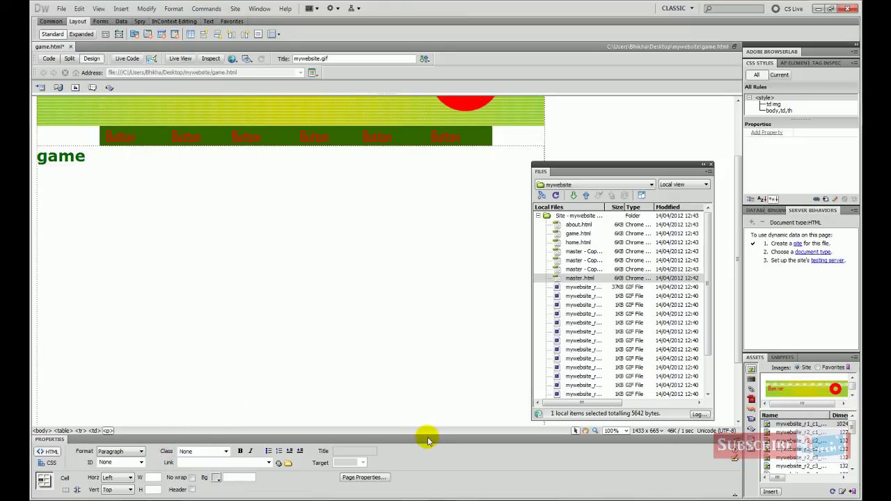
{"action": "mouse_move", "coordinate": [349, 499]}
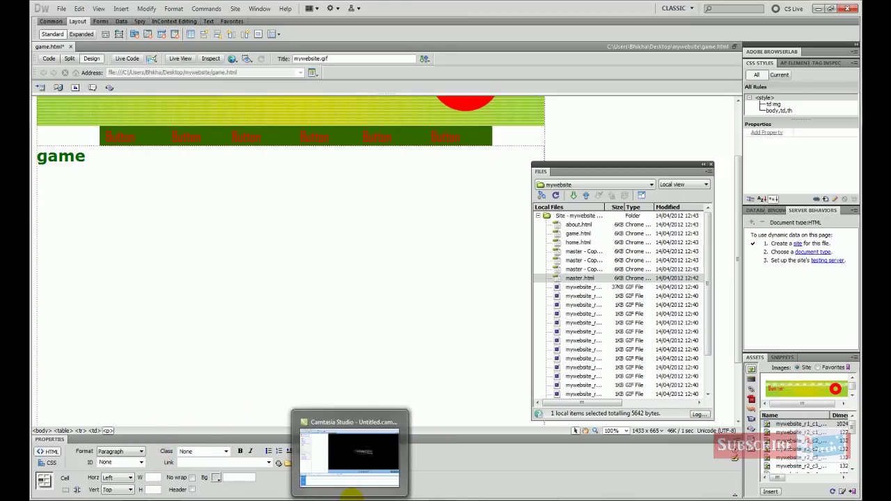
{"action": "left_click", "coordinate": [350, 500]}
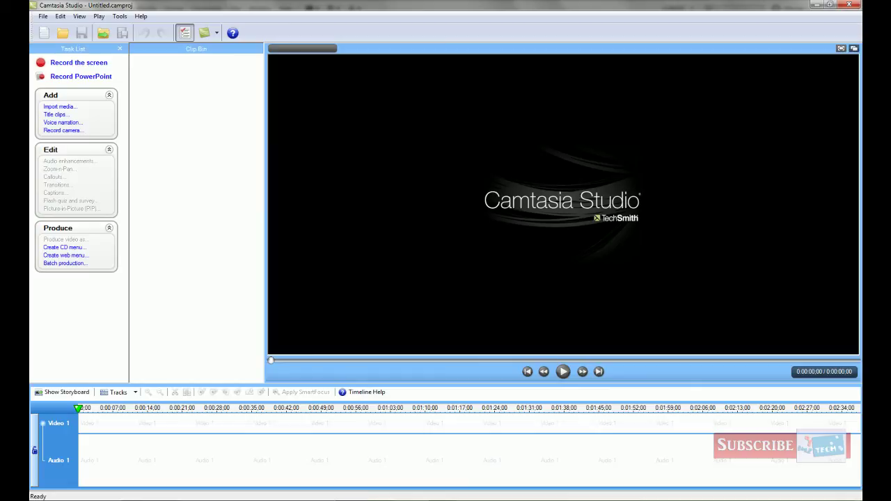